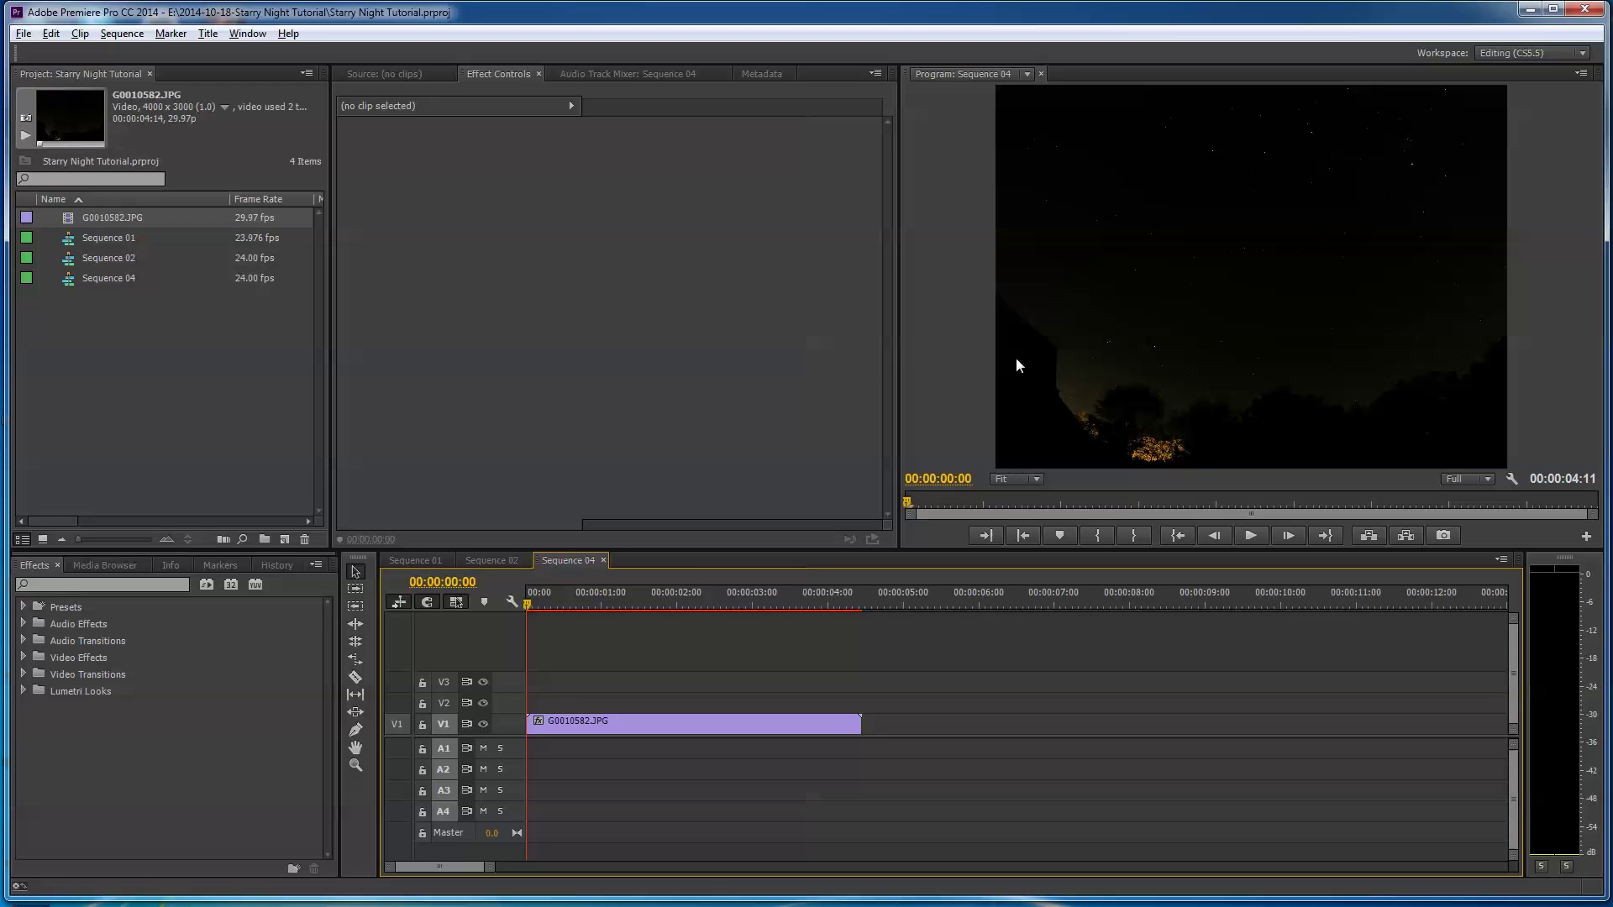
Maximize the Sequence 04 Program monitor and view the frame at 100% zoom
left_click(1119, 414)
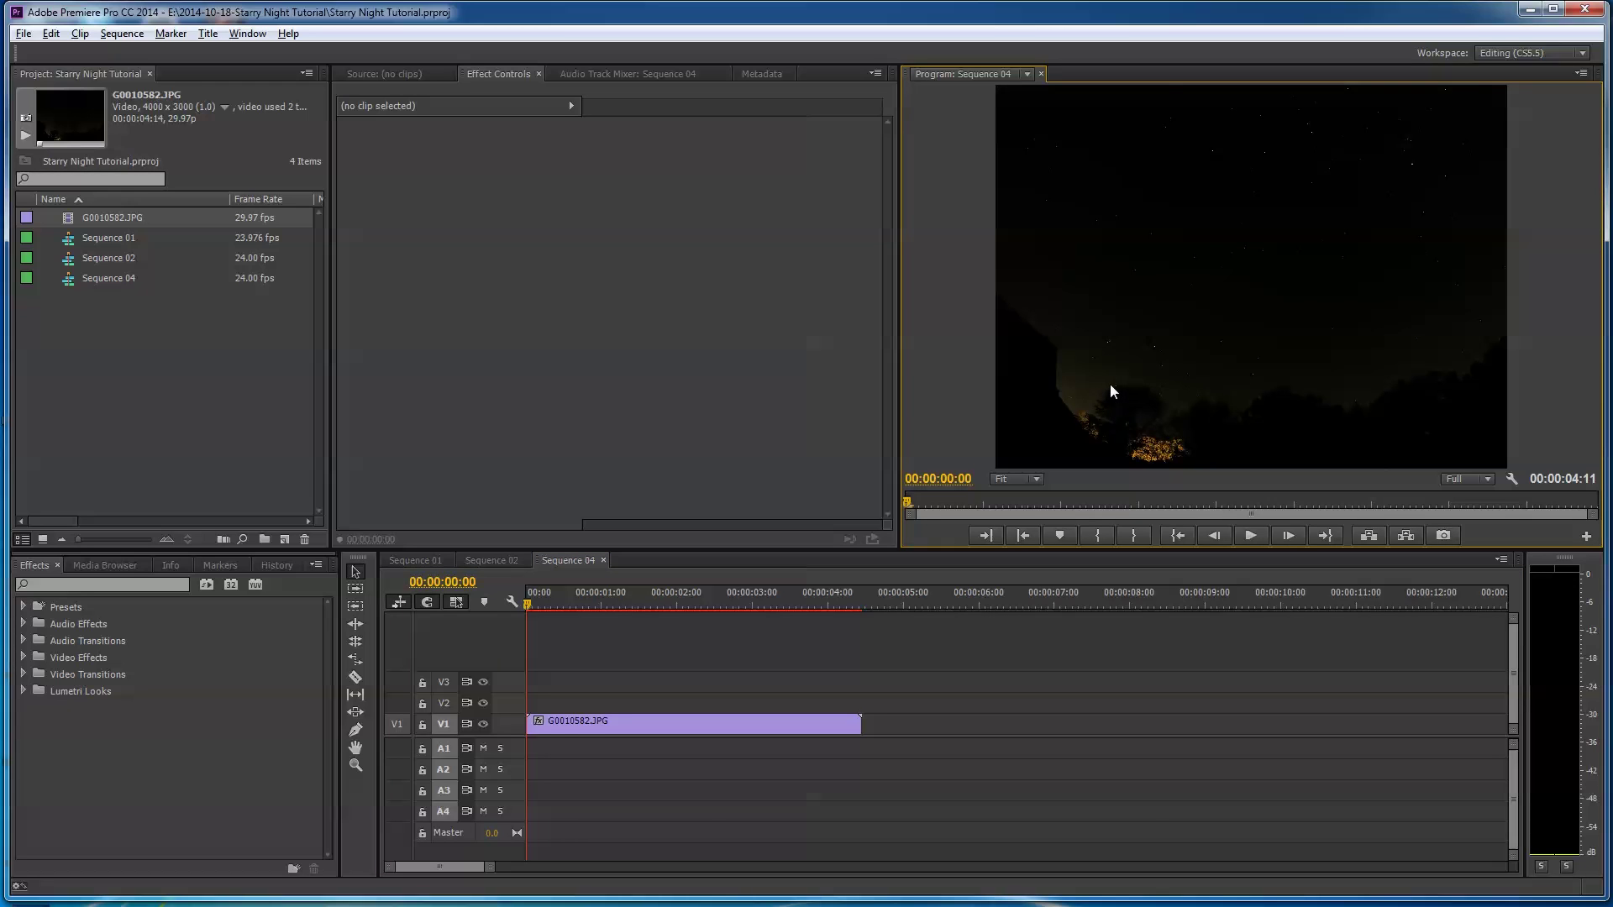
key("grave")
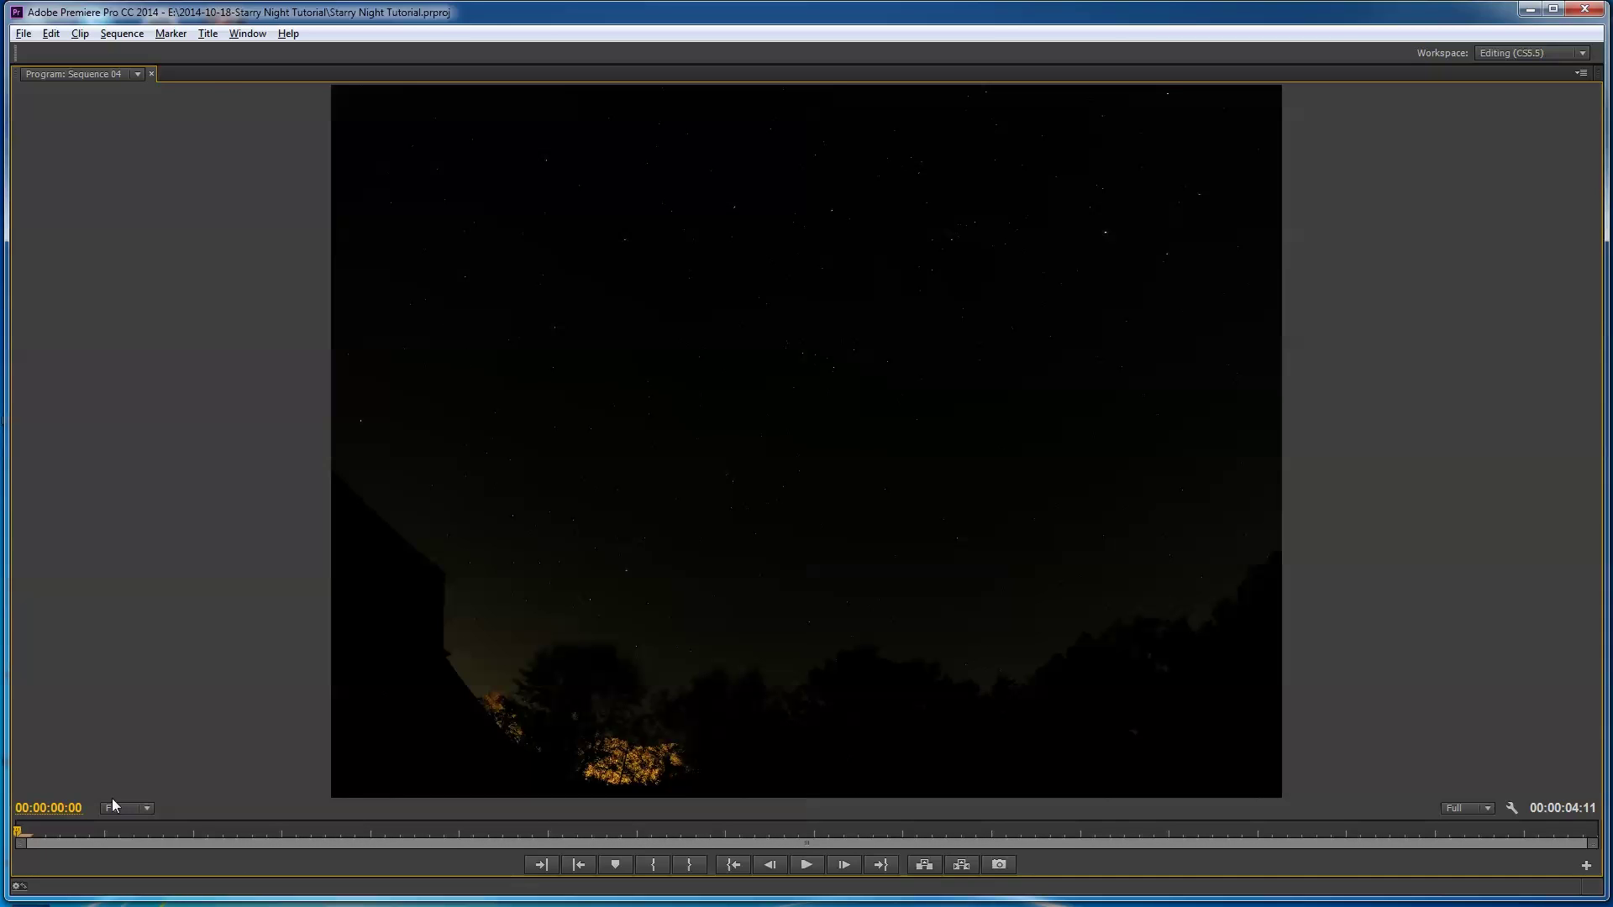
left_click(147, 808)
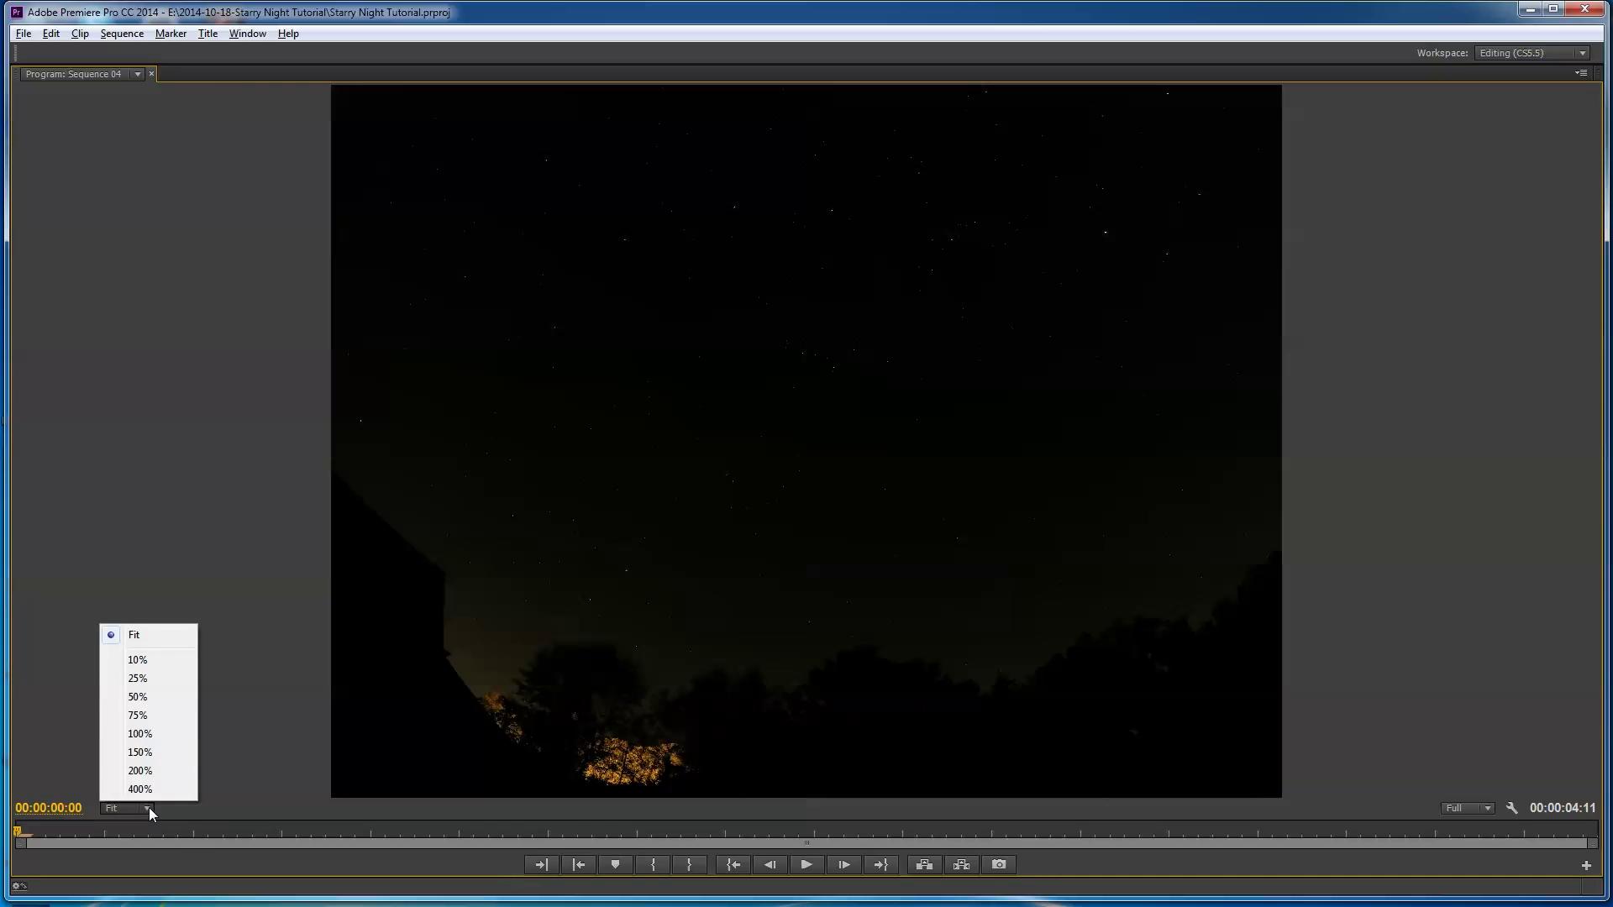
left_click(152, 734)
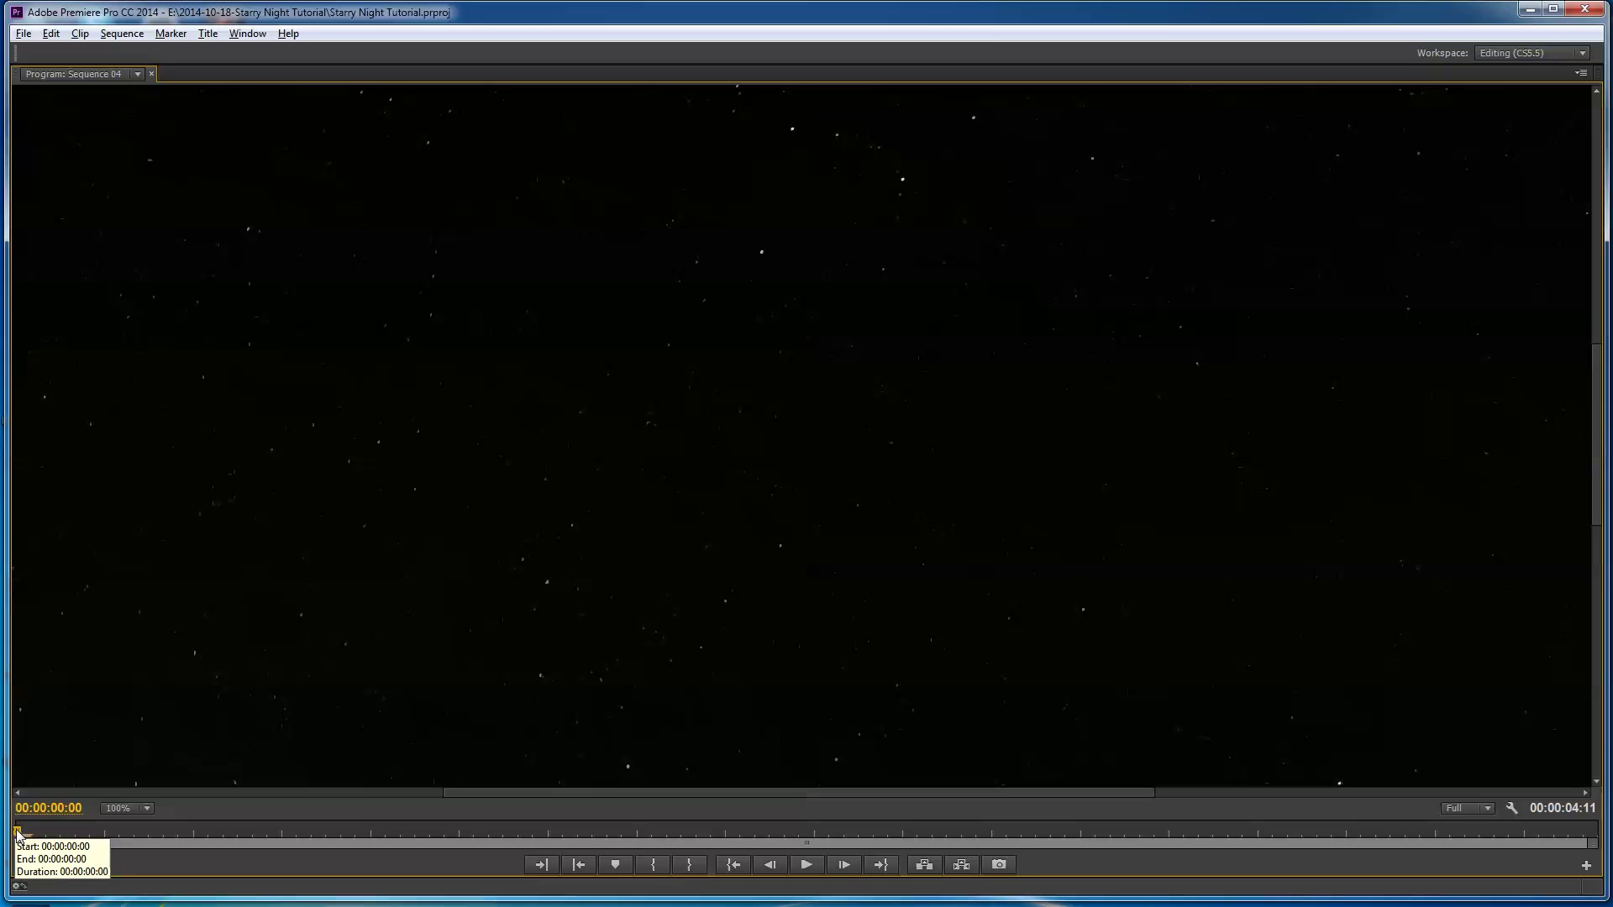
Scrub through the starry-night time-lapse, then set the monitor zoom back to Fit
left_click_drag(27, 836, 890, 844)
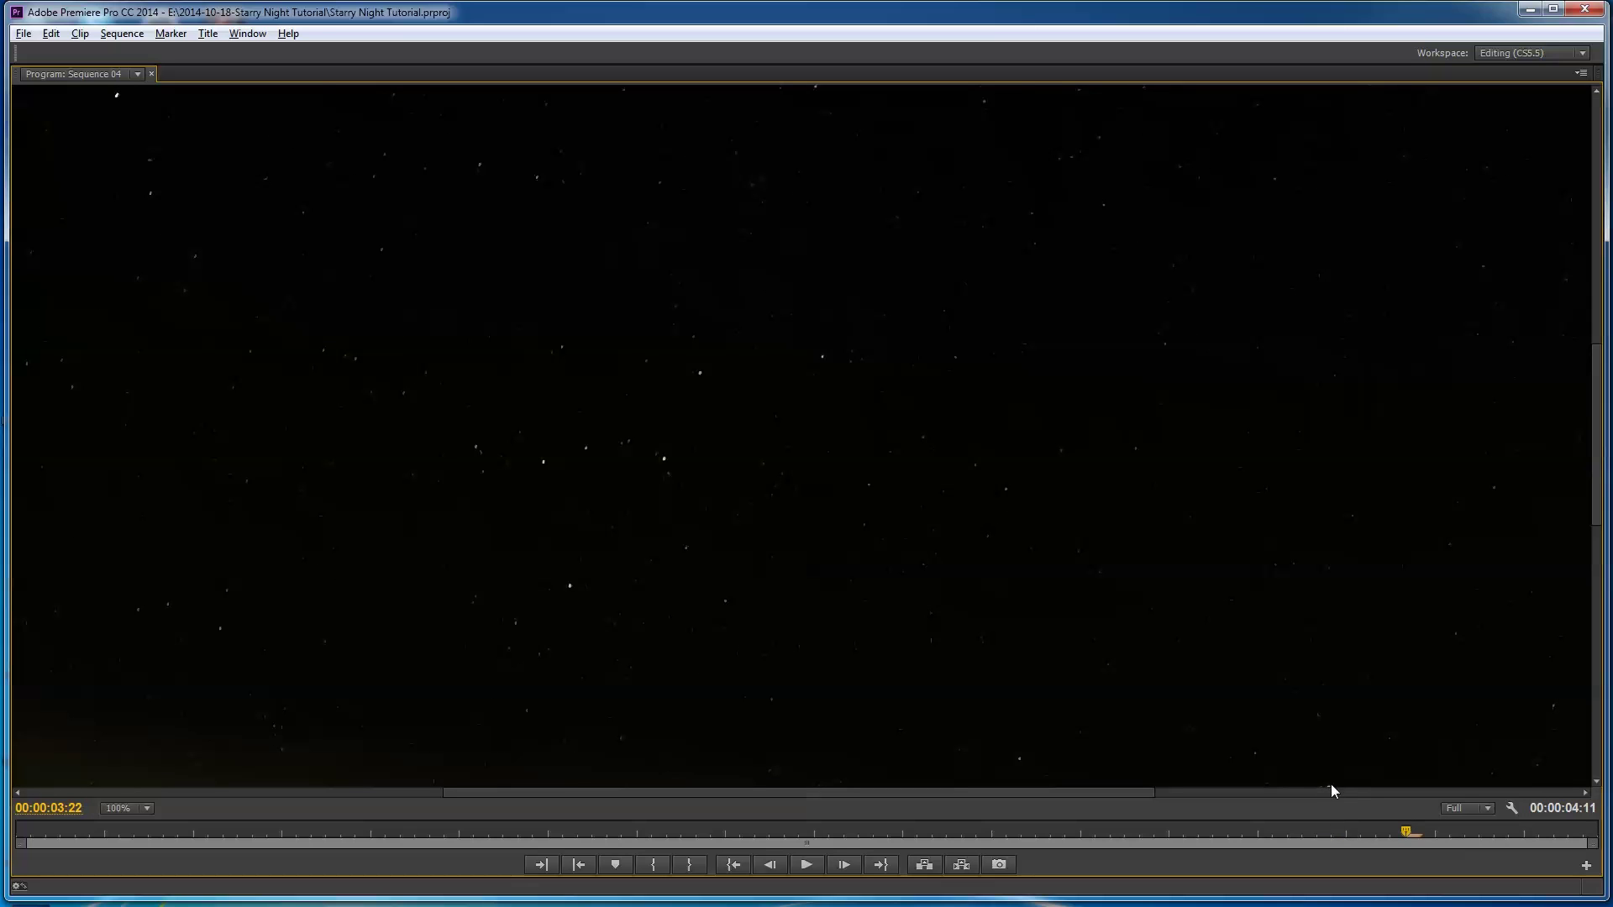
left_click_drag(1408, 834, 680, 826)
left_click_drag(488, 793, 192, 781)
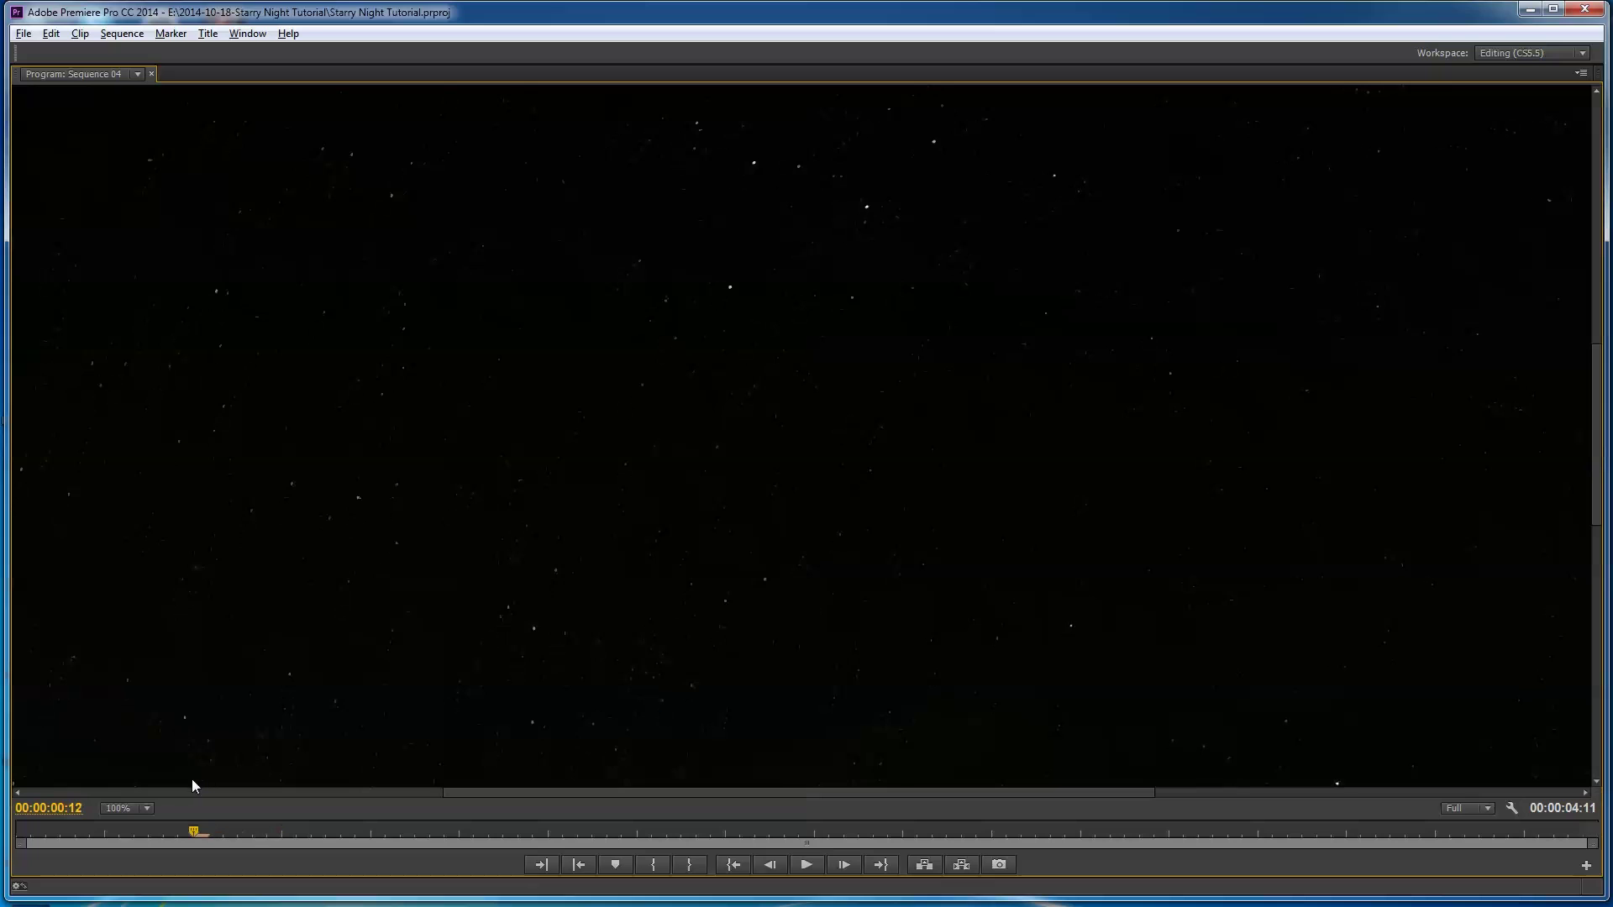
left_click(146, 808)
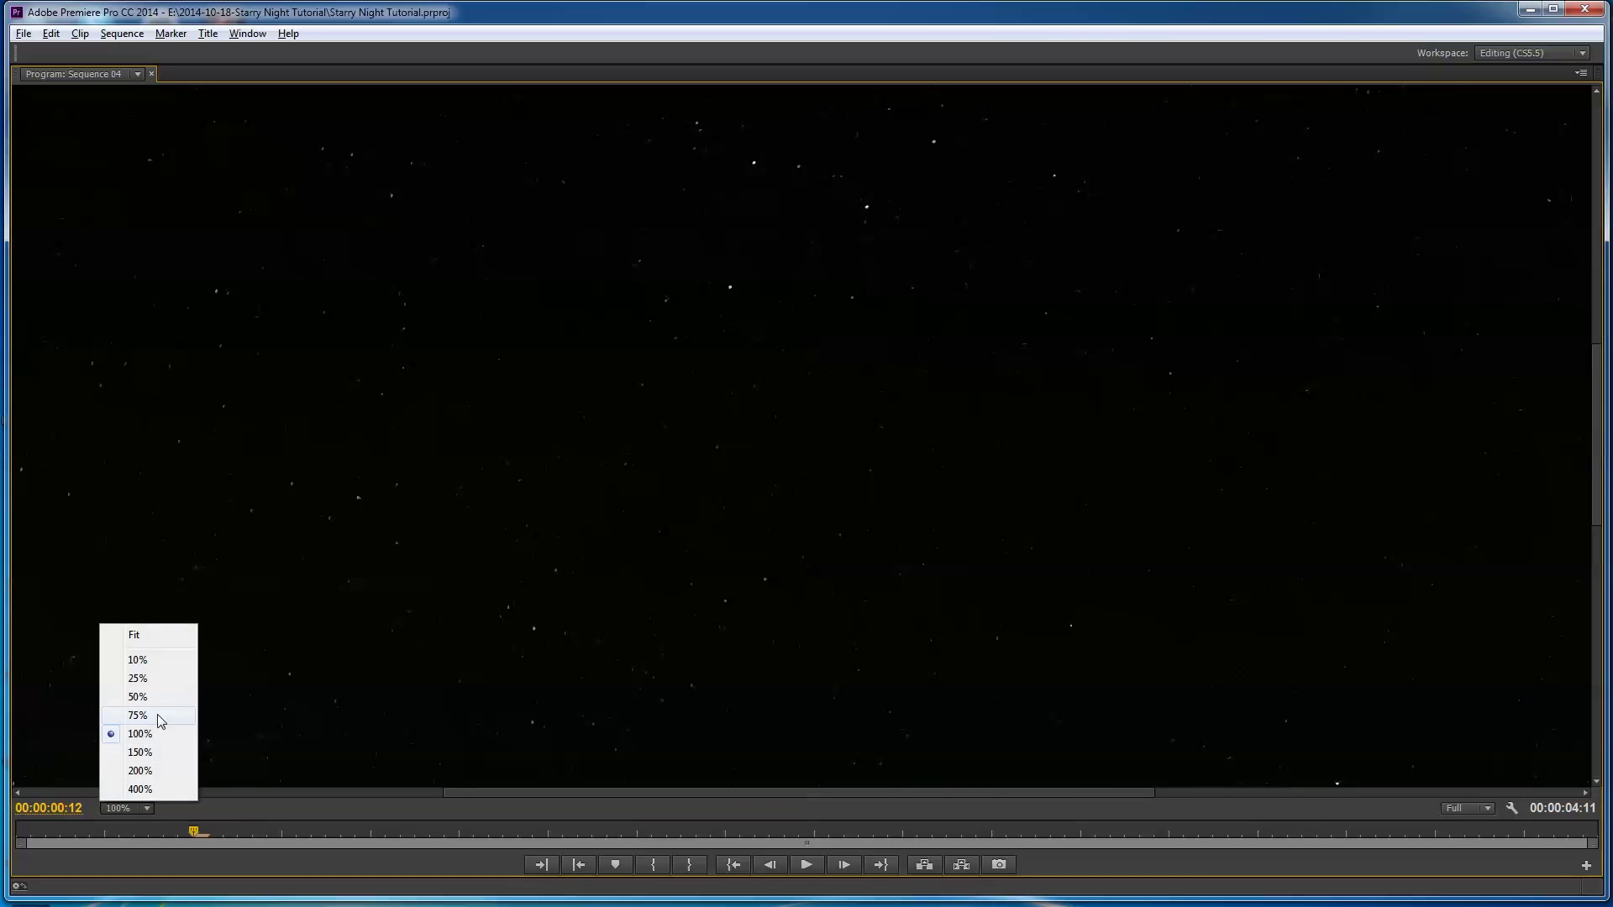
left_click(141, 636)
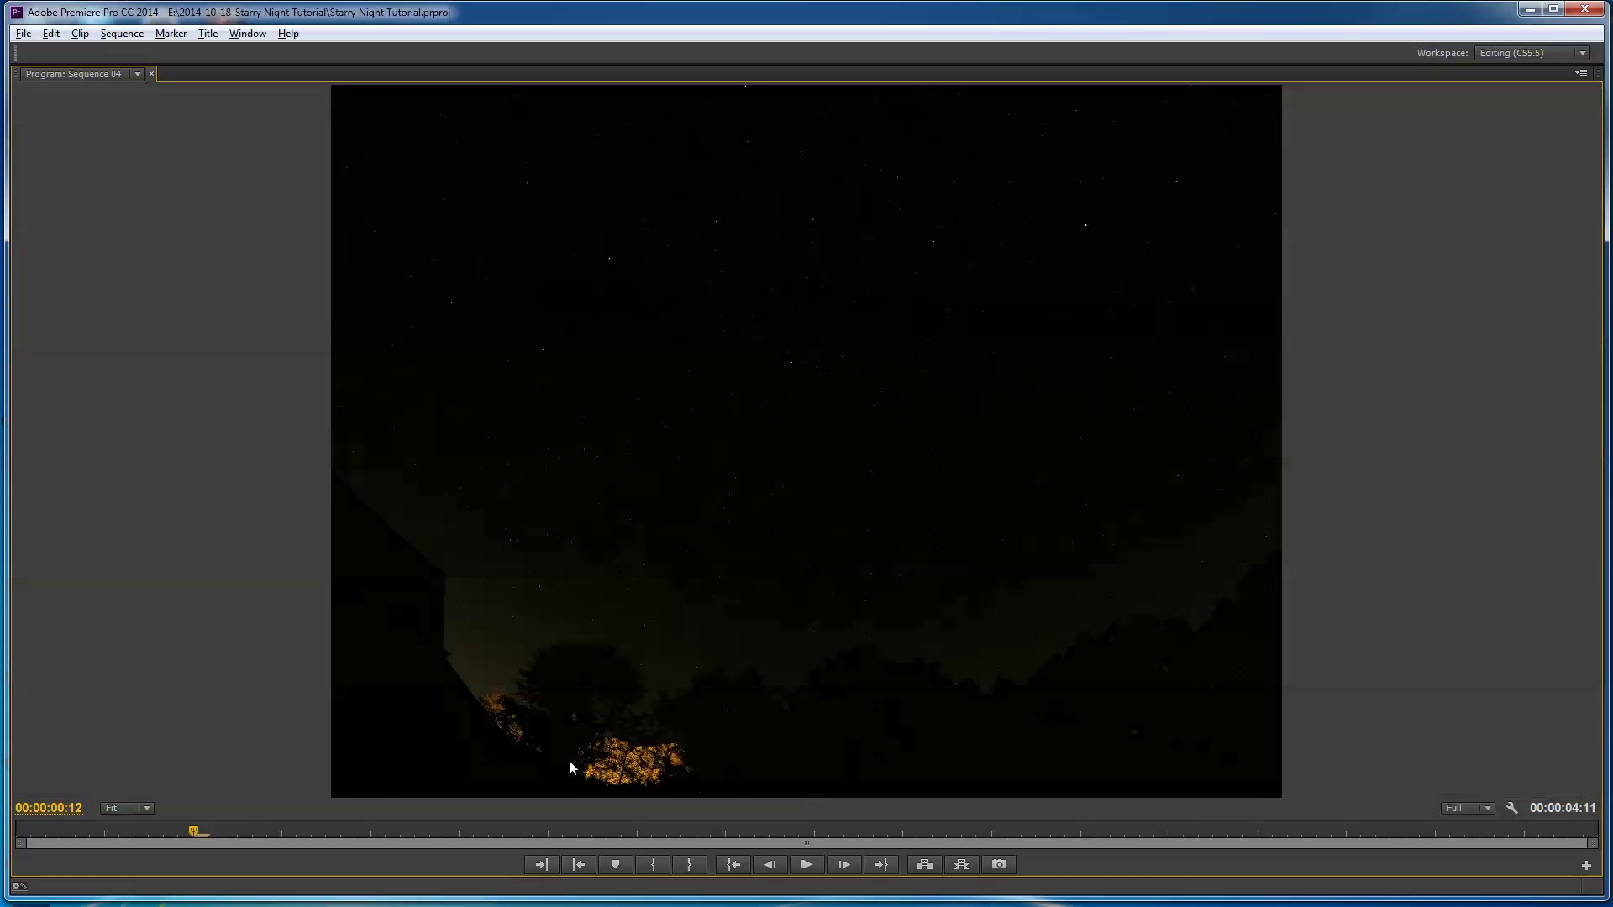
left_click_drag(194, 833, 1, 831)
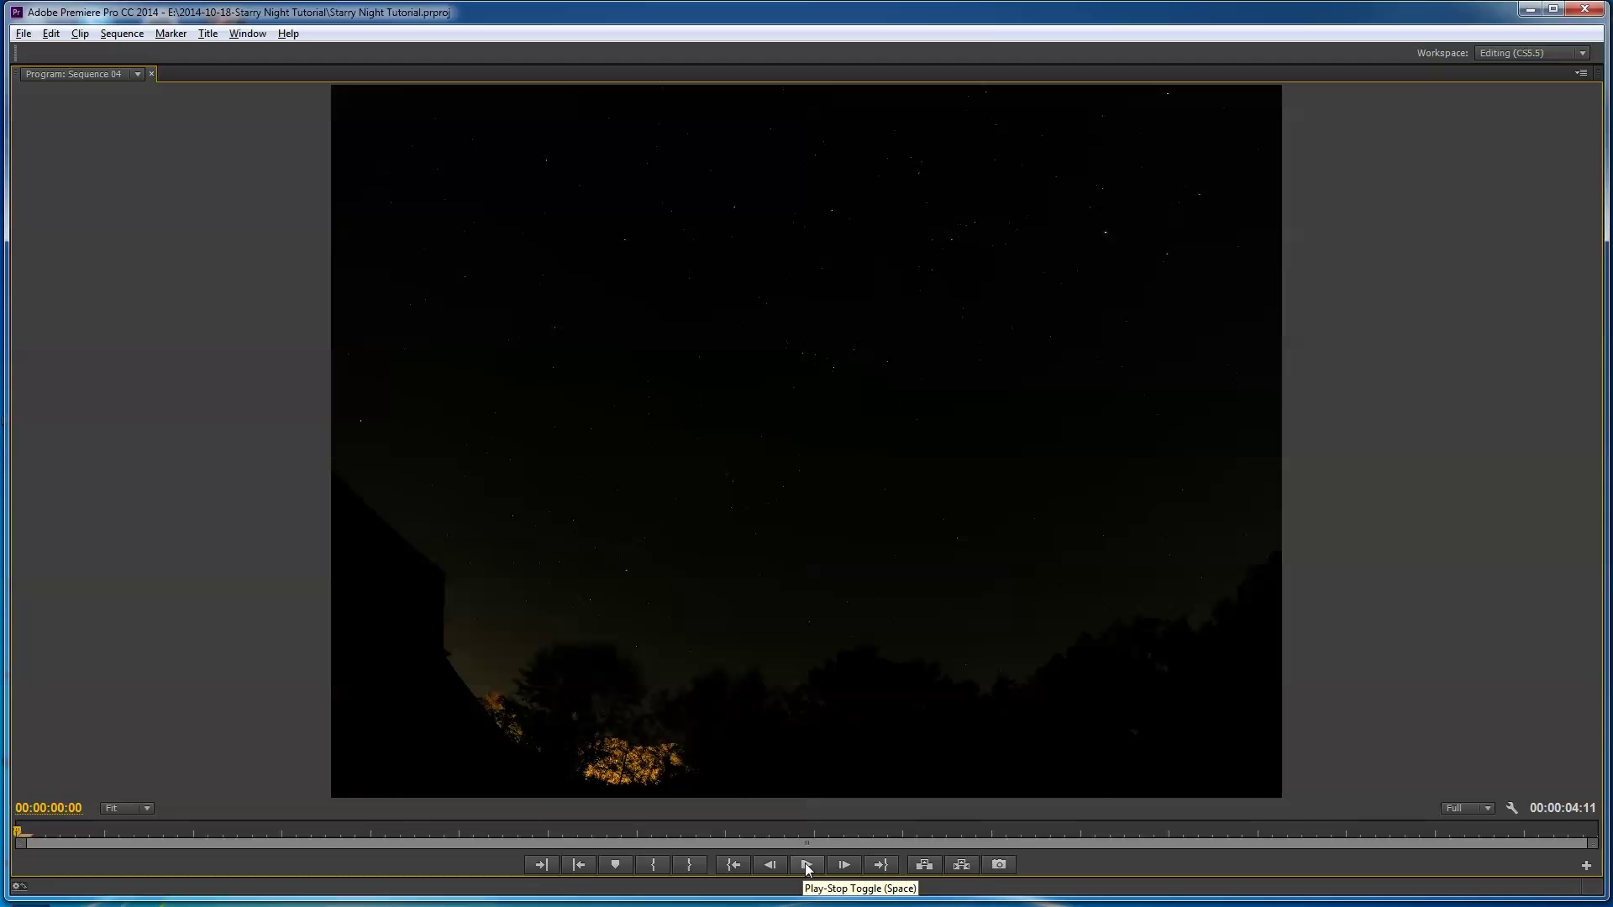
left_click(807, 867)
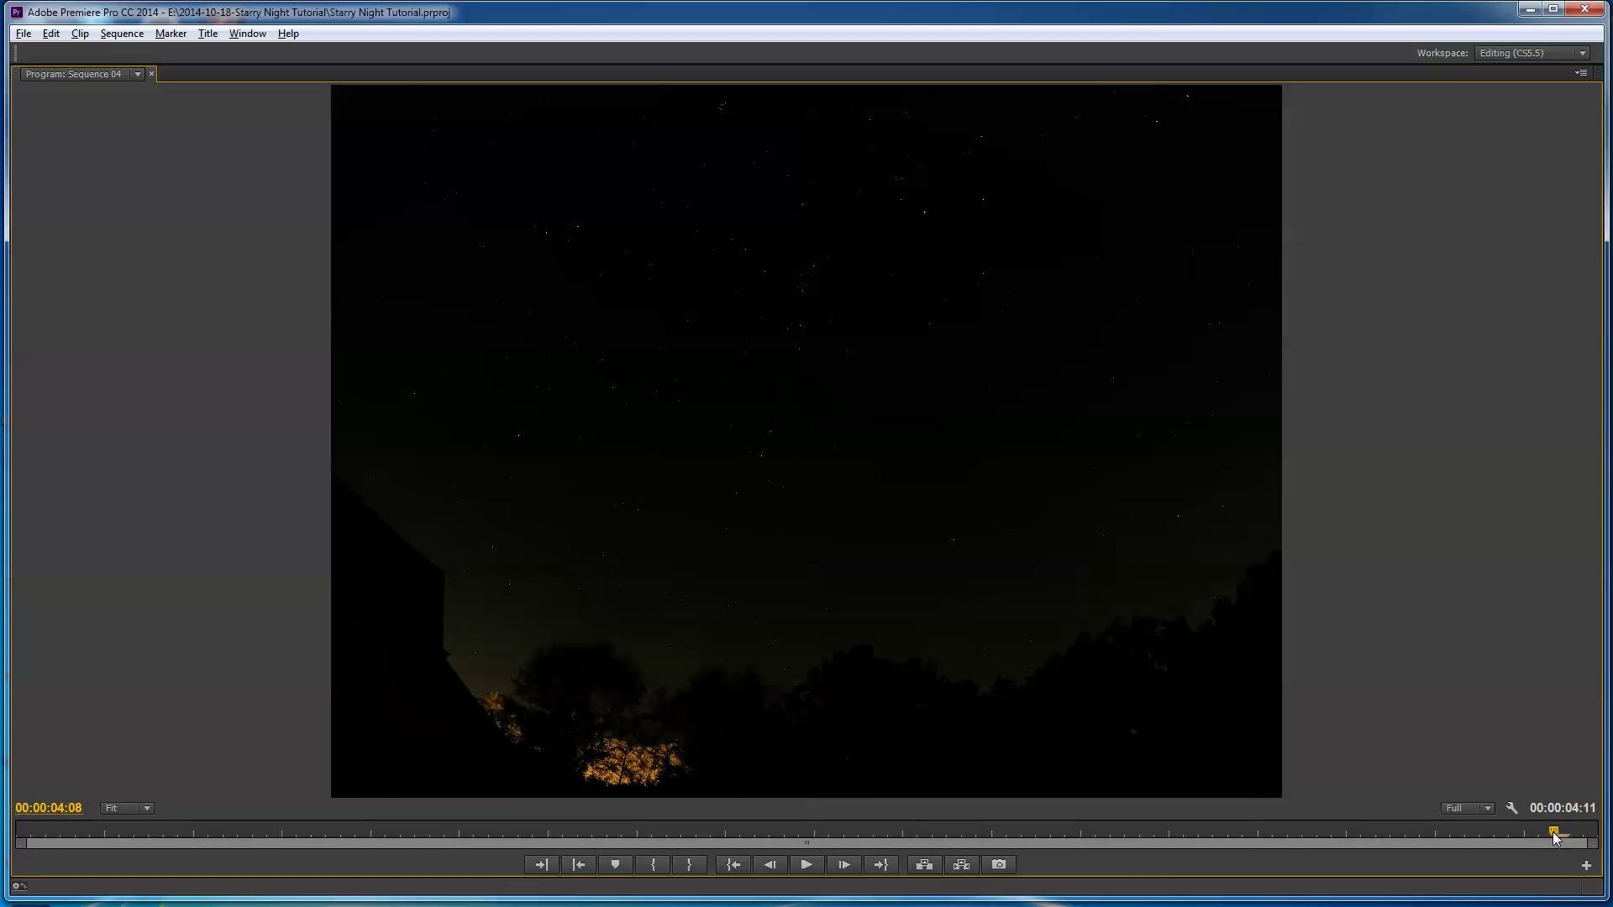
left_click_drag(1555, 838, 987, 848)
left_click_drag(744, 834, 1009, 814)
left_click_drag(1210, 826, 453, 800)
left_click_drag(260, 813, 474, 830)
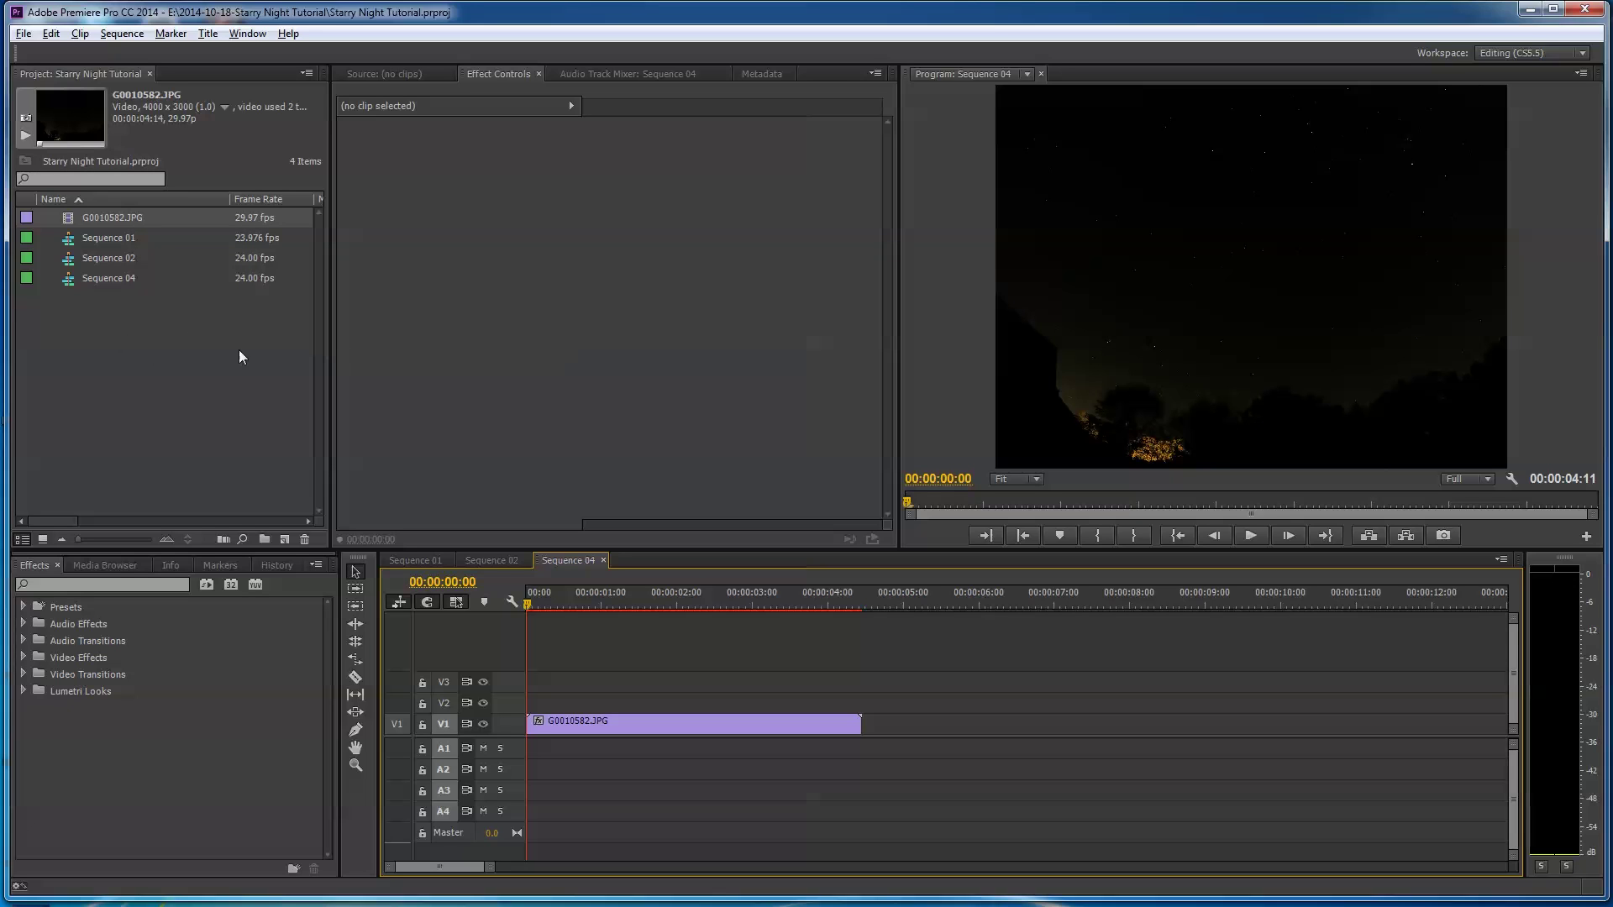
left_click(93, 339)
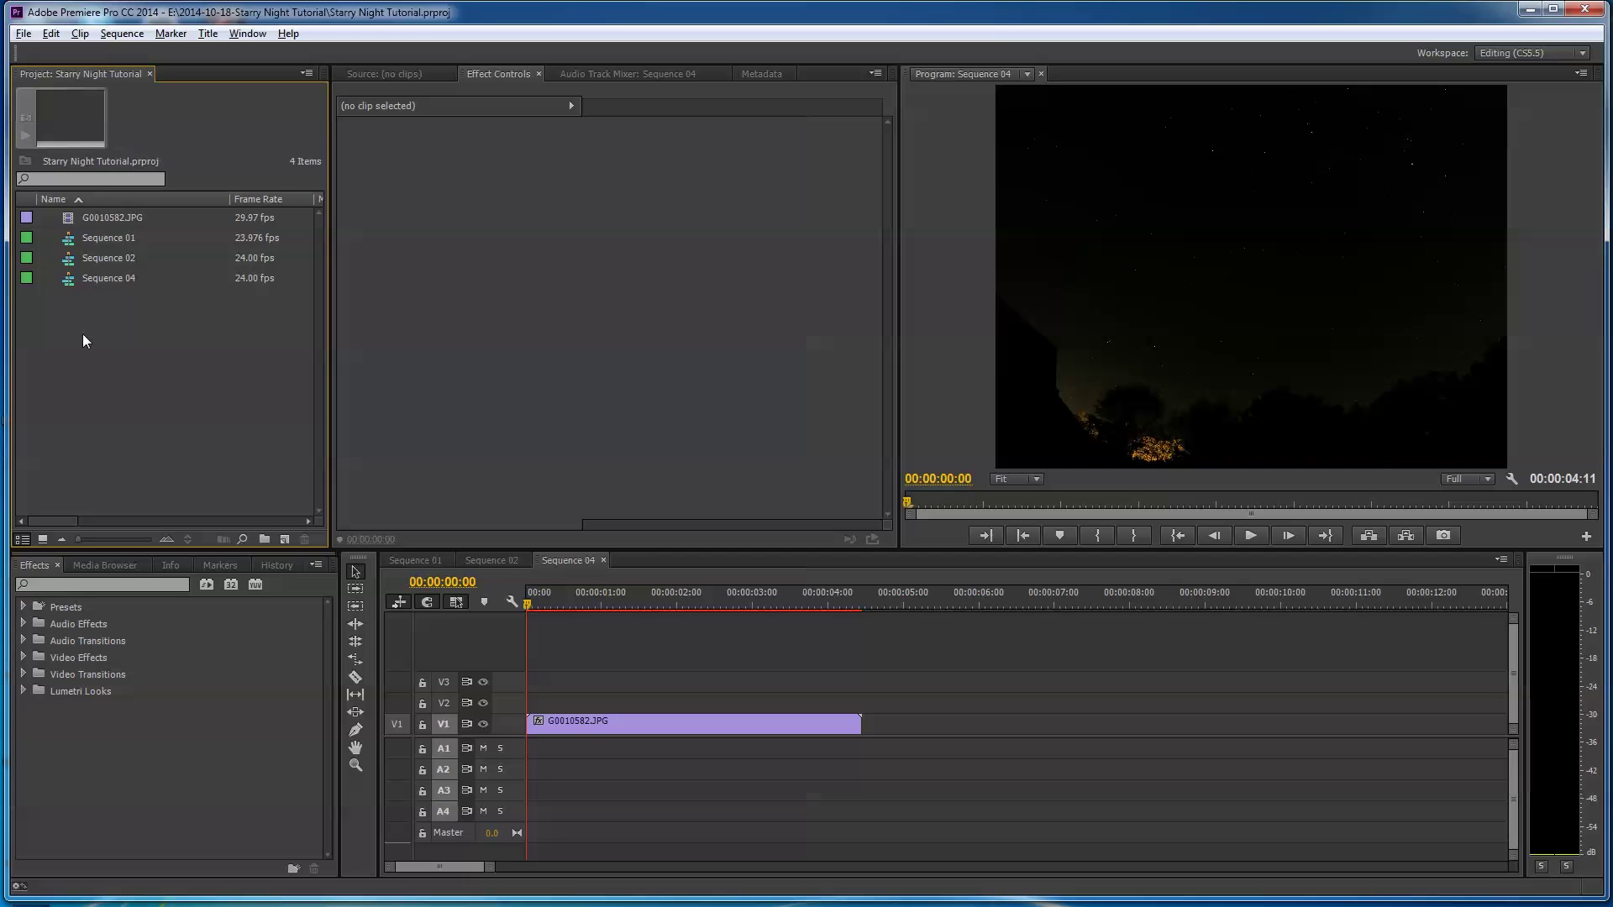
right_click(82, 336)
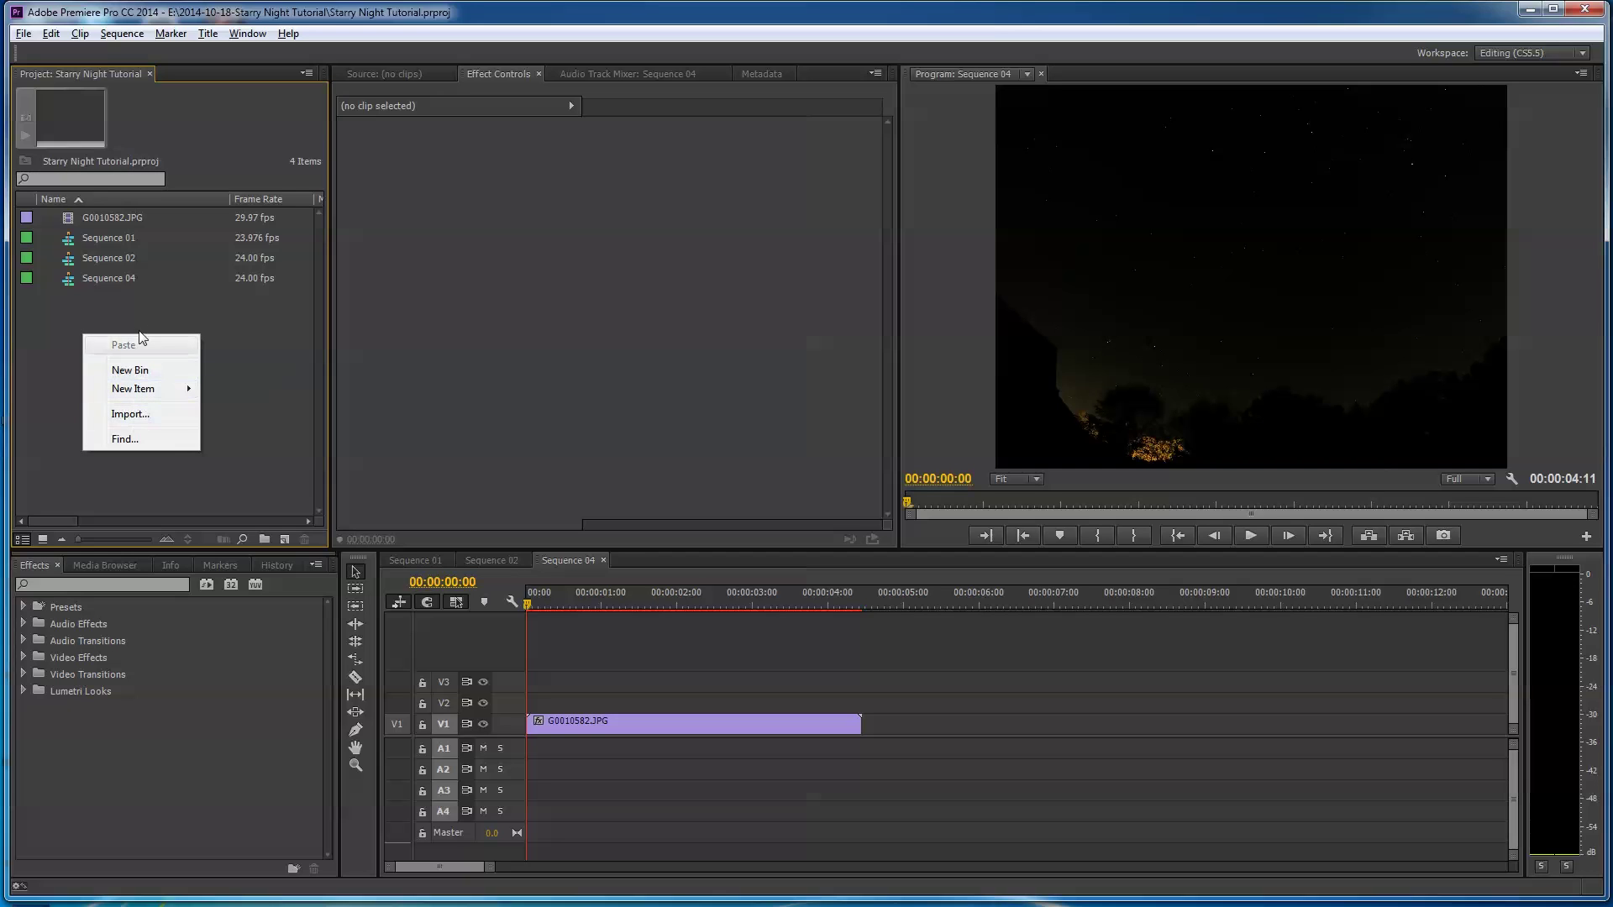
left_click(134, 308)
left_click(24, 33)
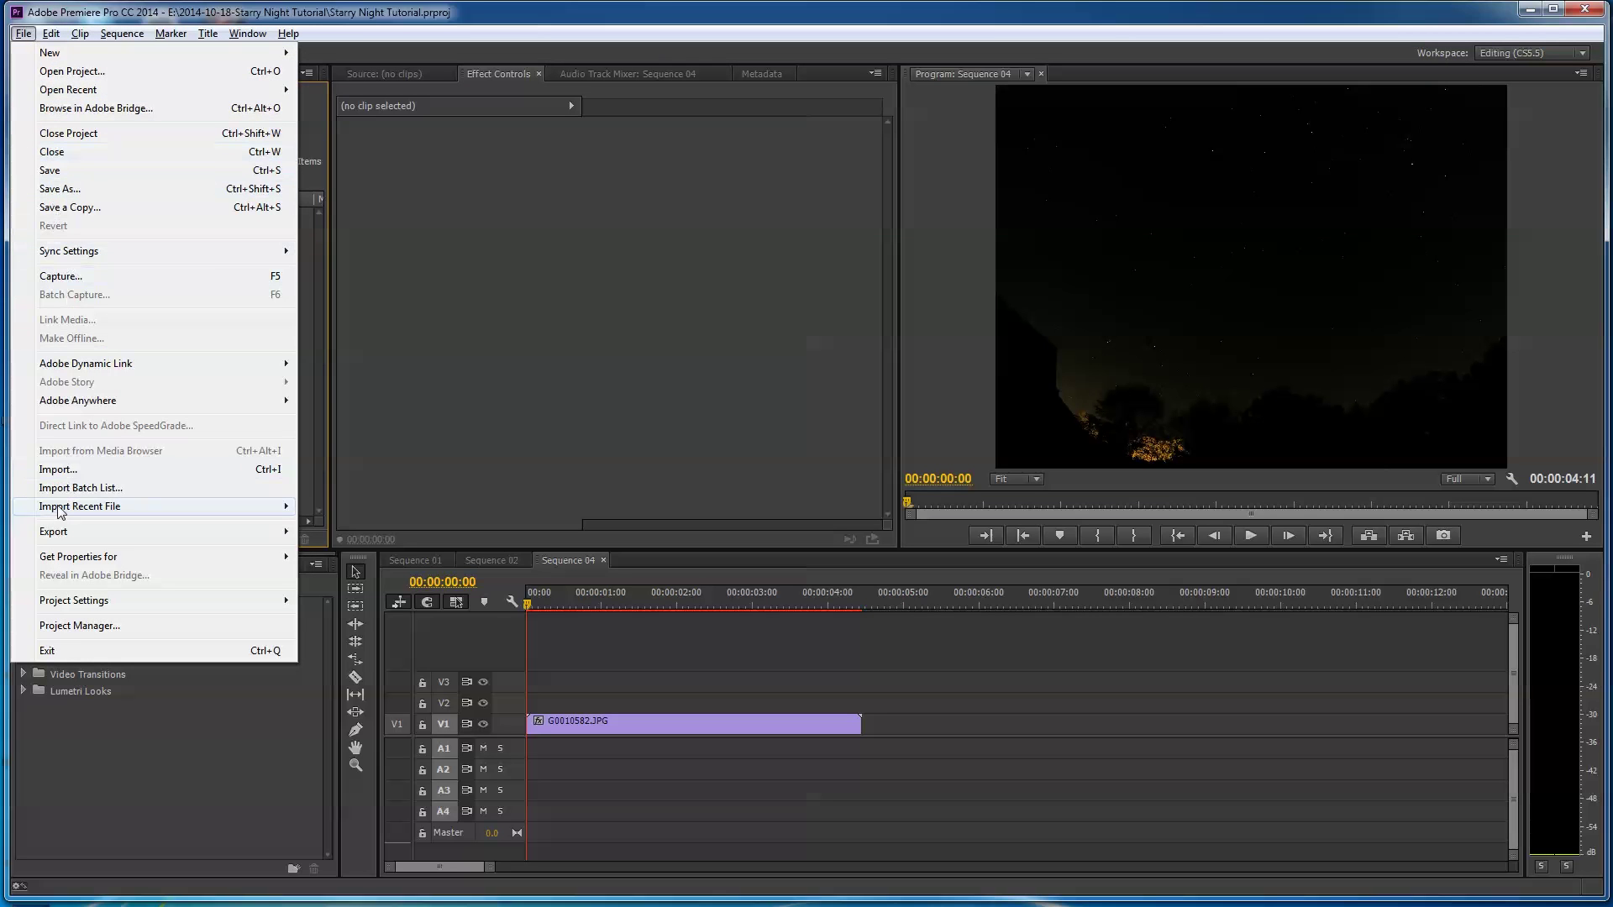
left_click(308, 451)
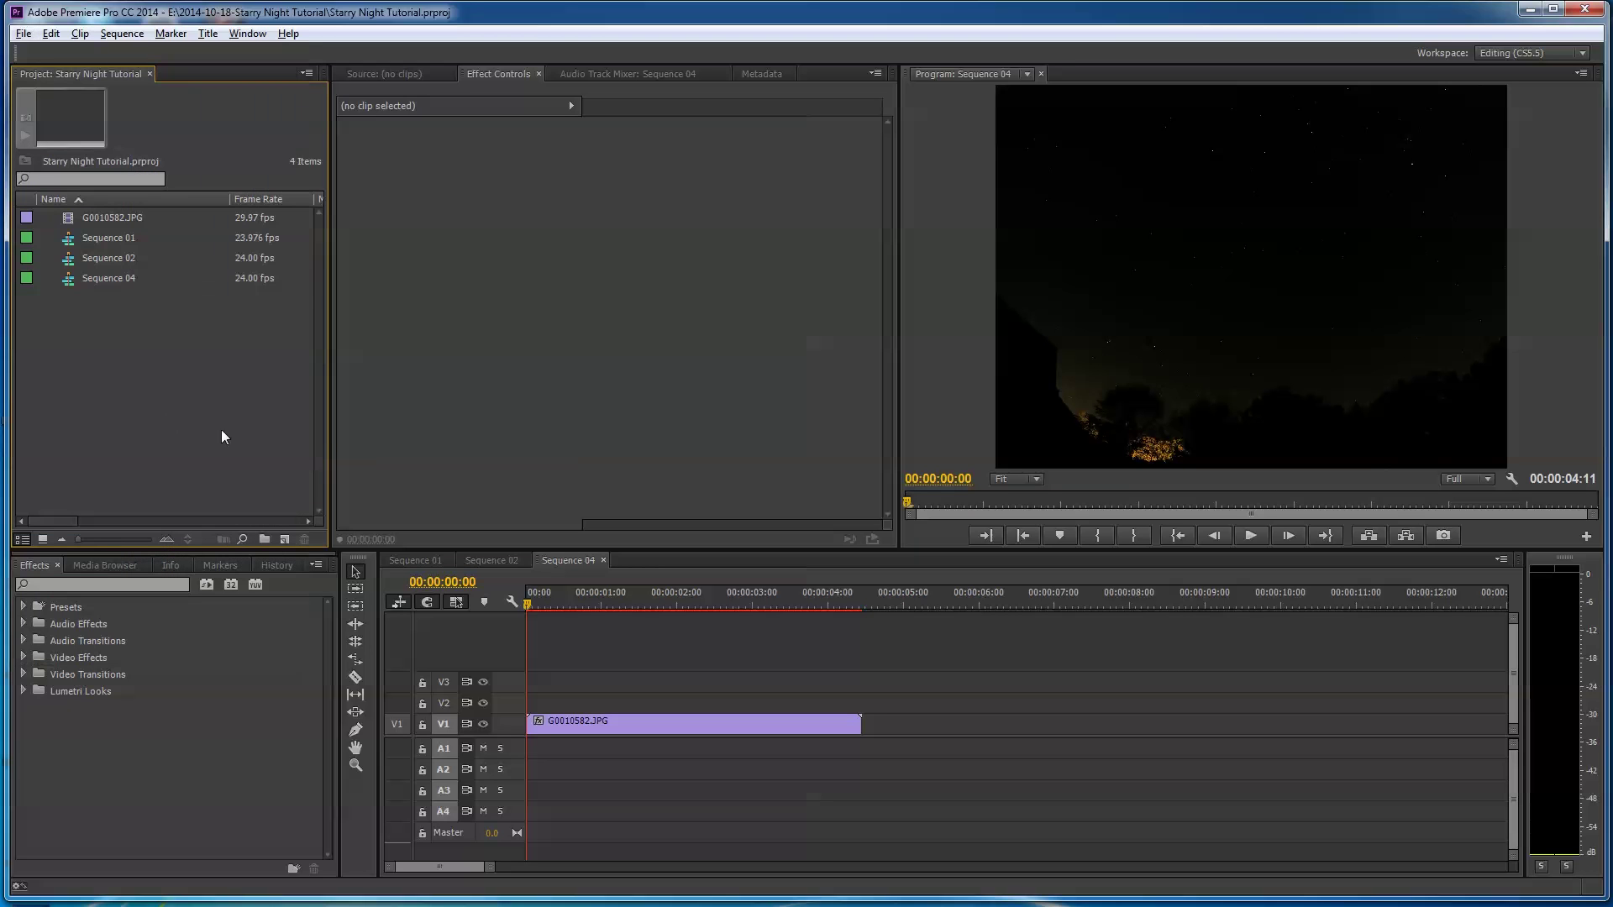
Import the Photos folder's stills as an image sequence starting at G0010582
double_click(99, 349)
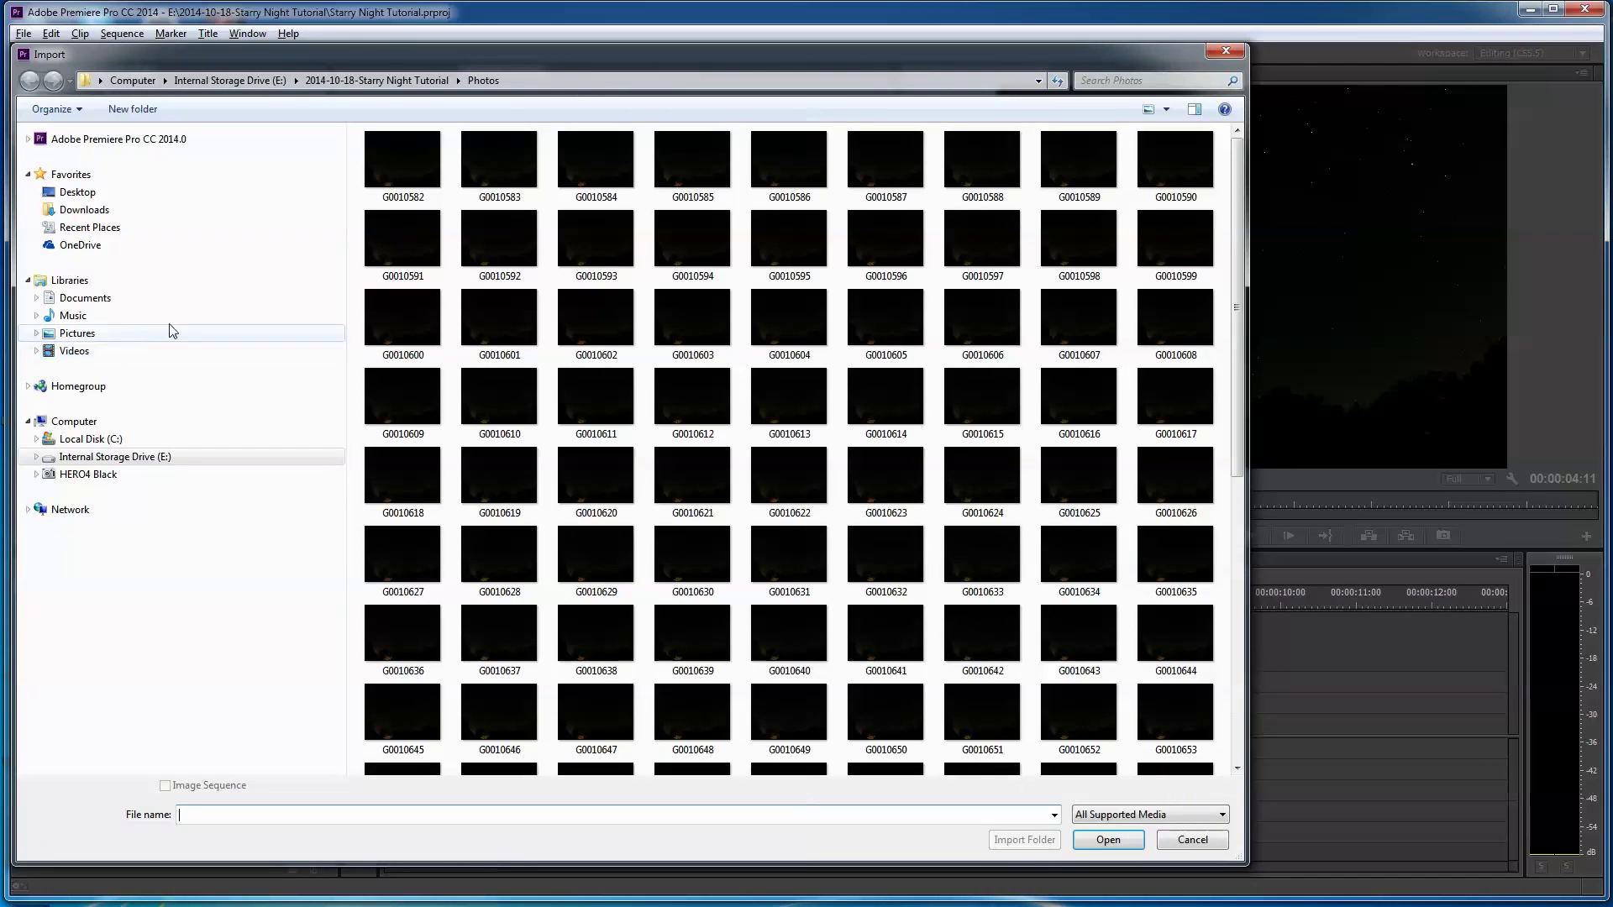
left_click(444, 79)
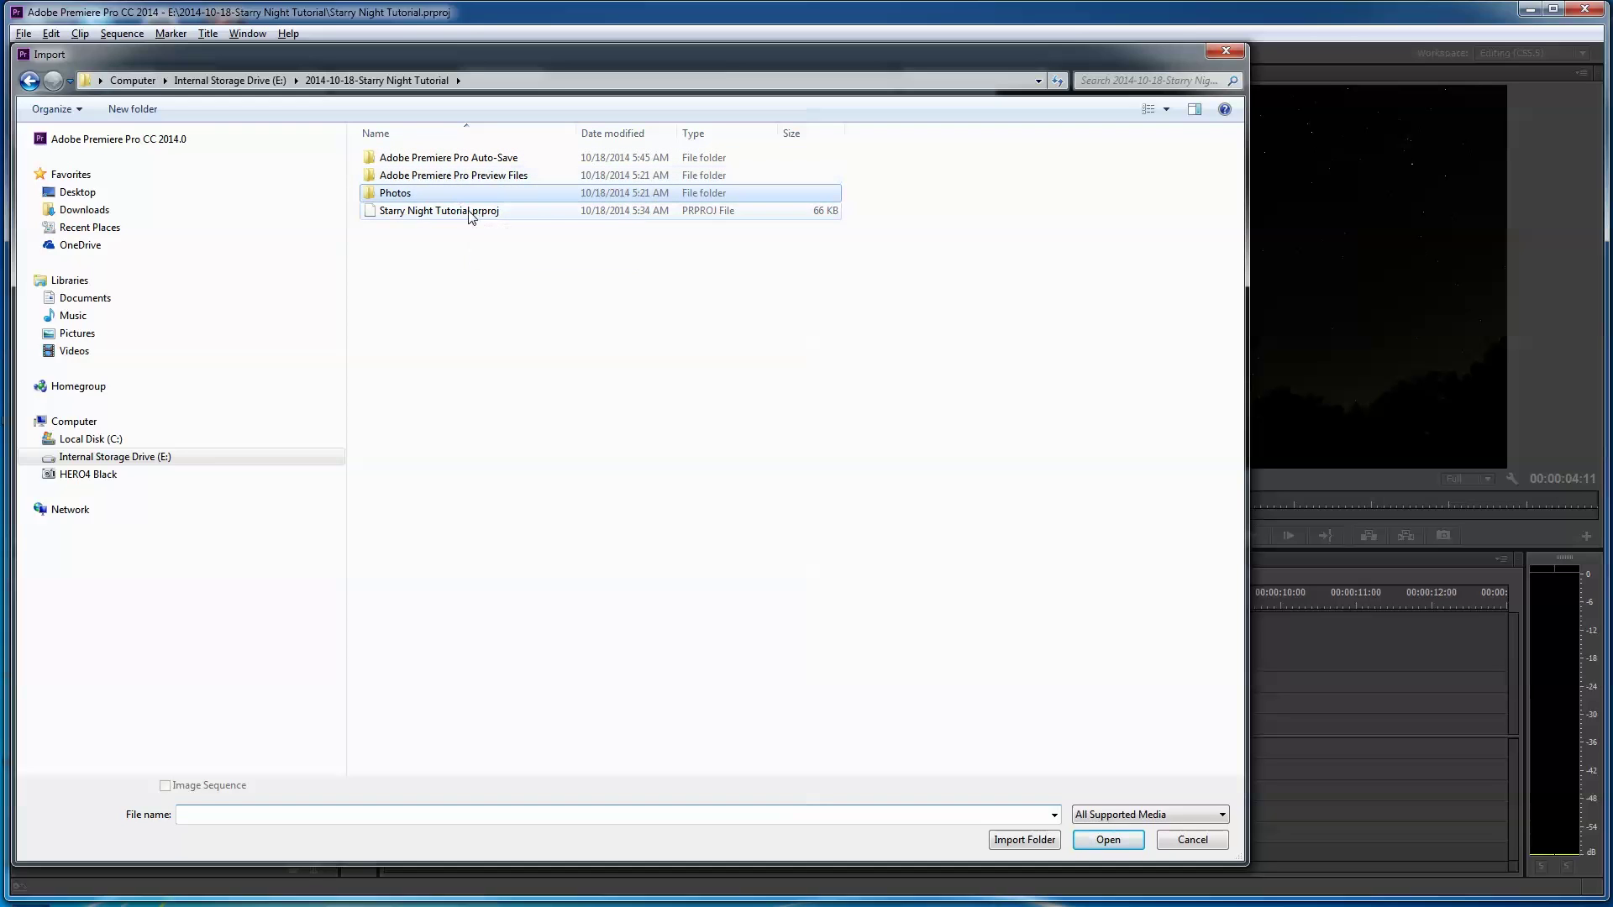
double_click(371, 199)
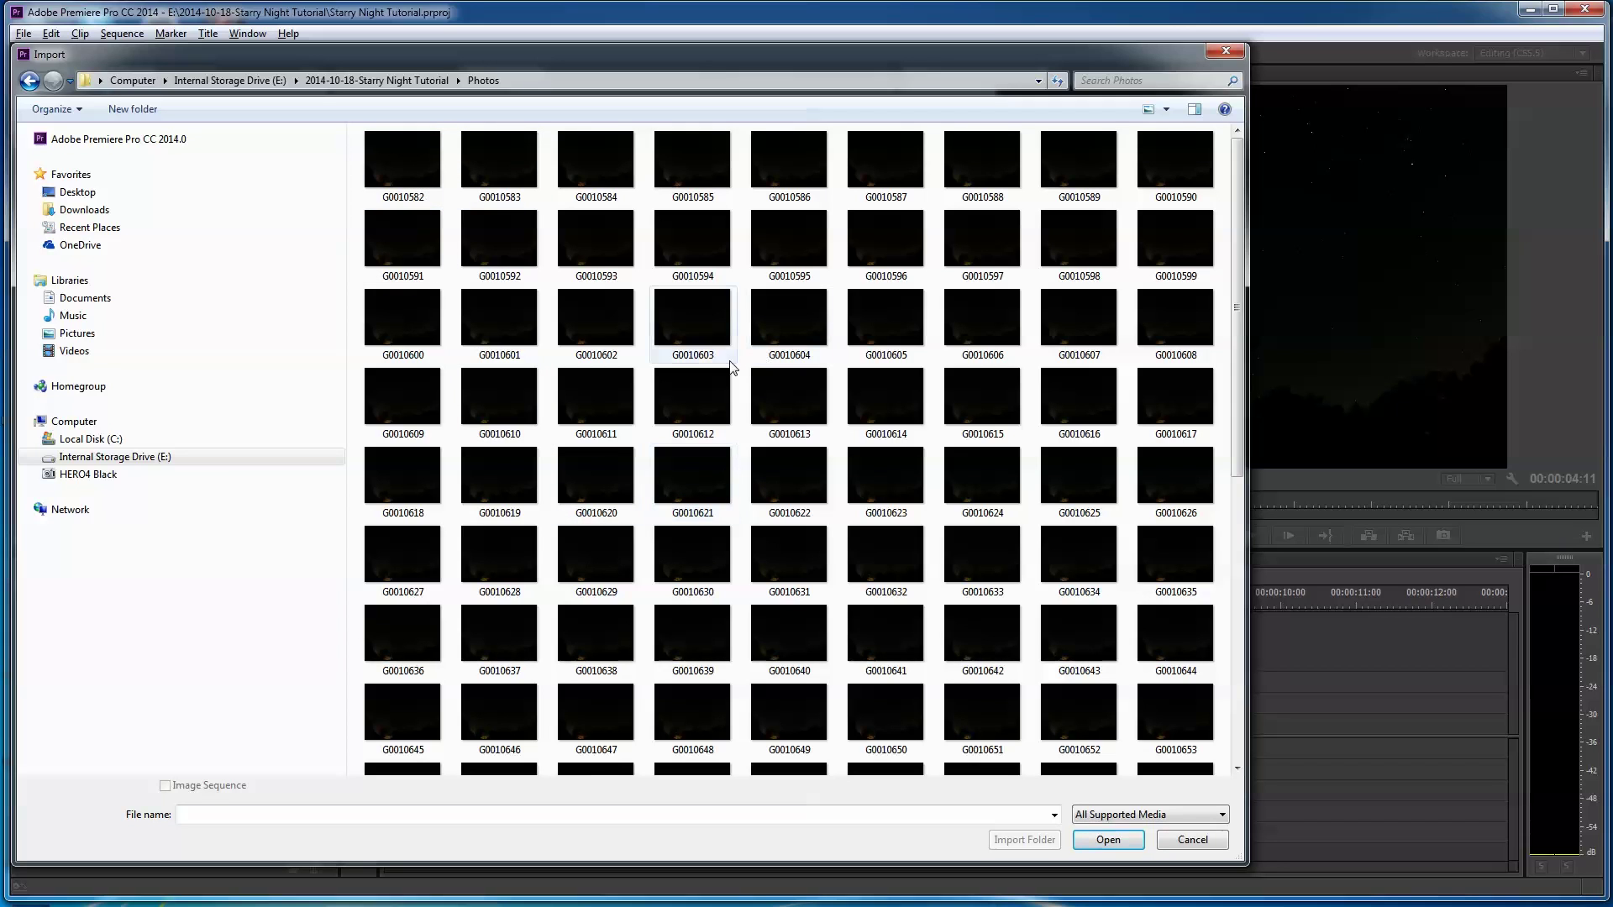
key("ctrl+a")
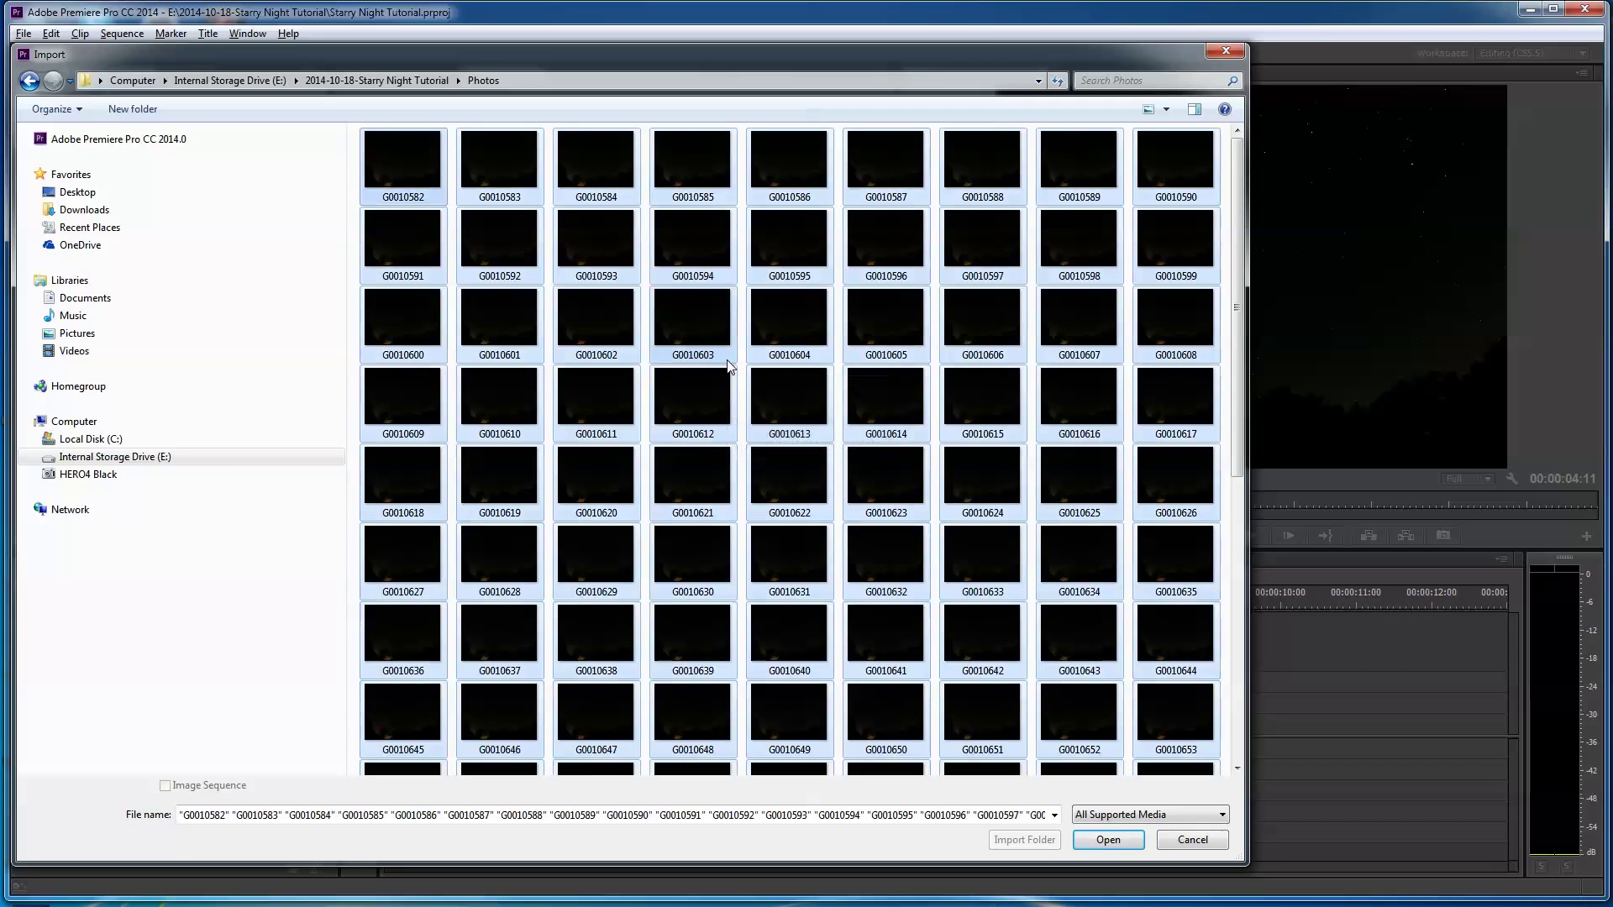
left_click(205, 597)
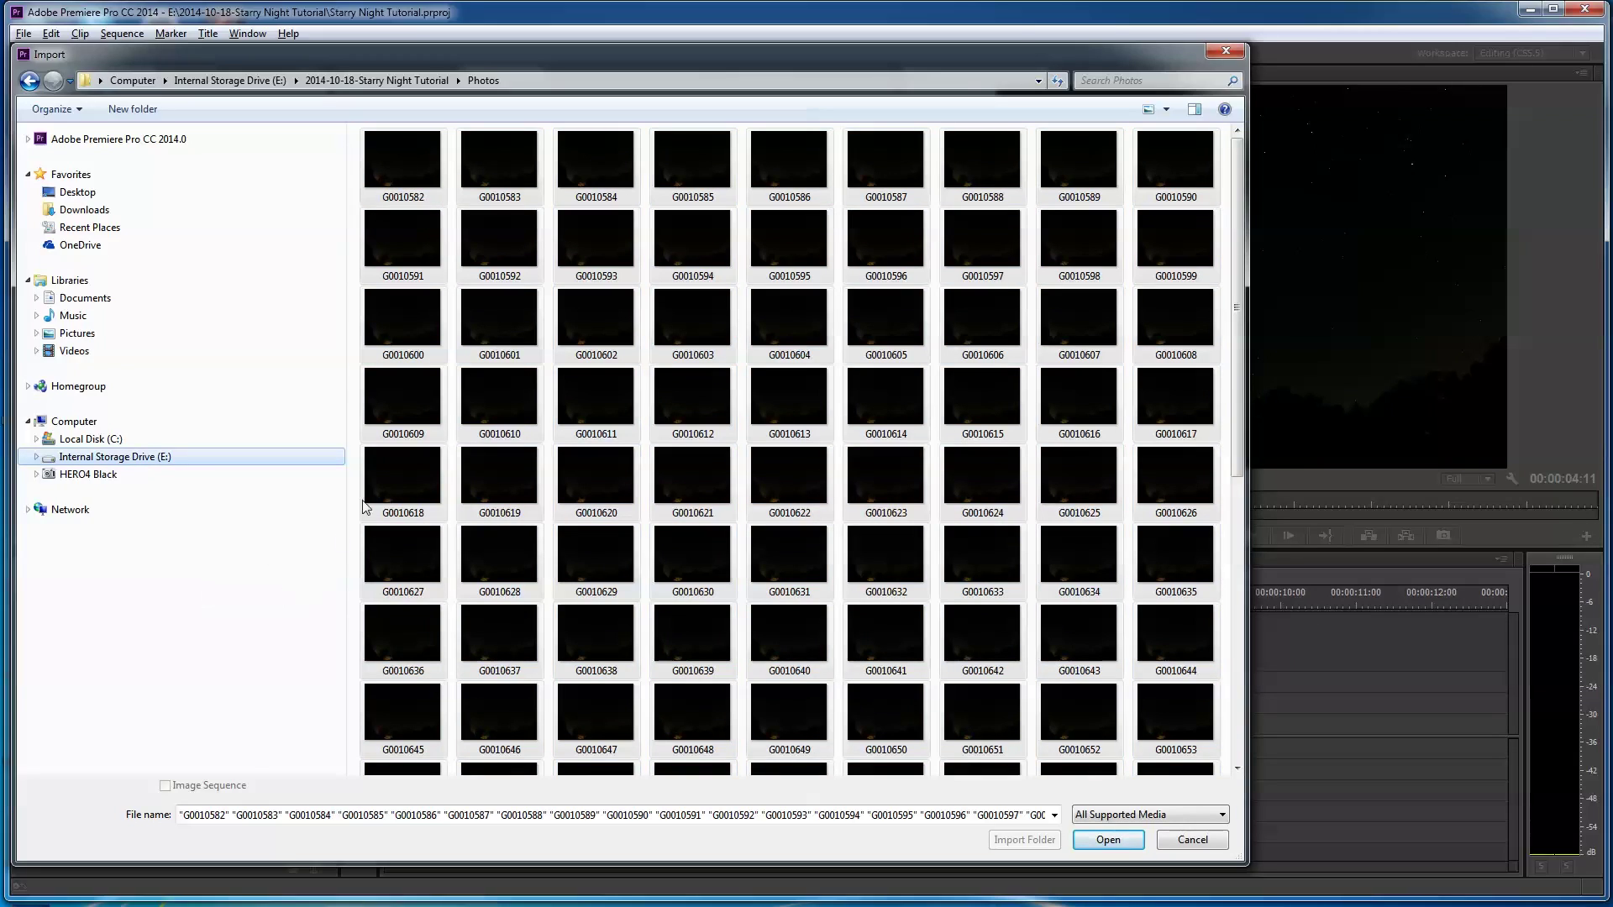
left_click(403, 161)
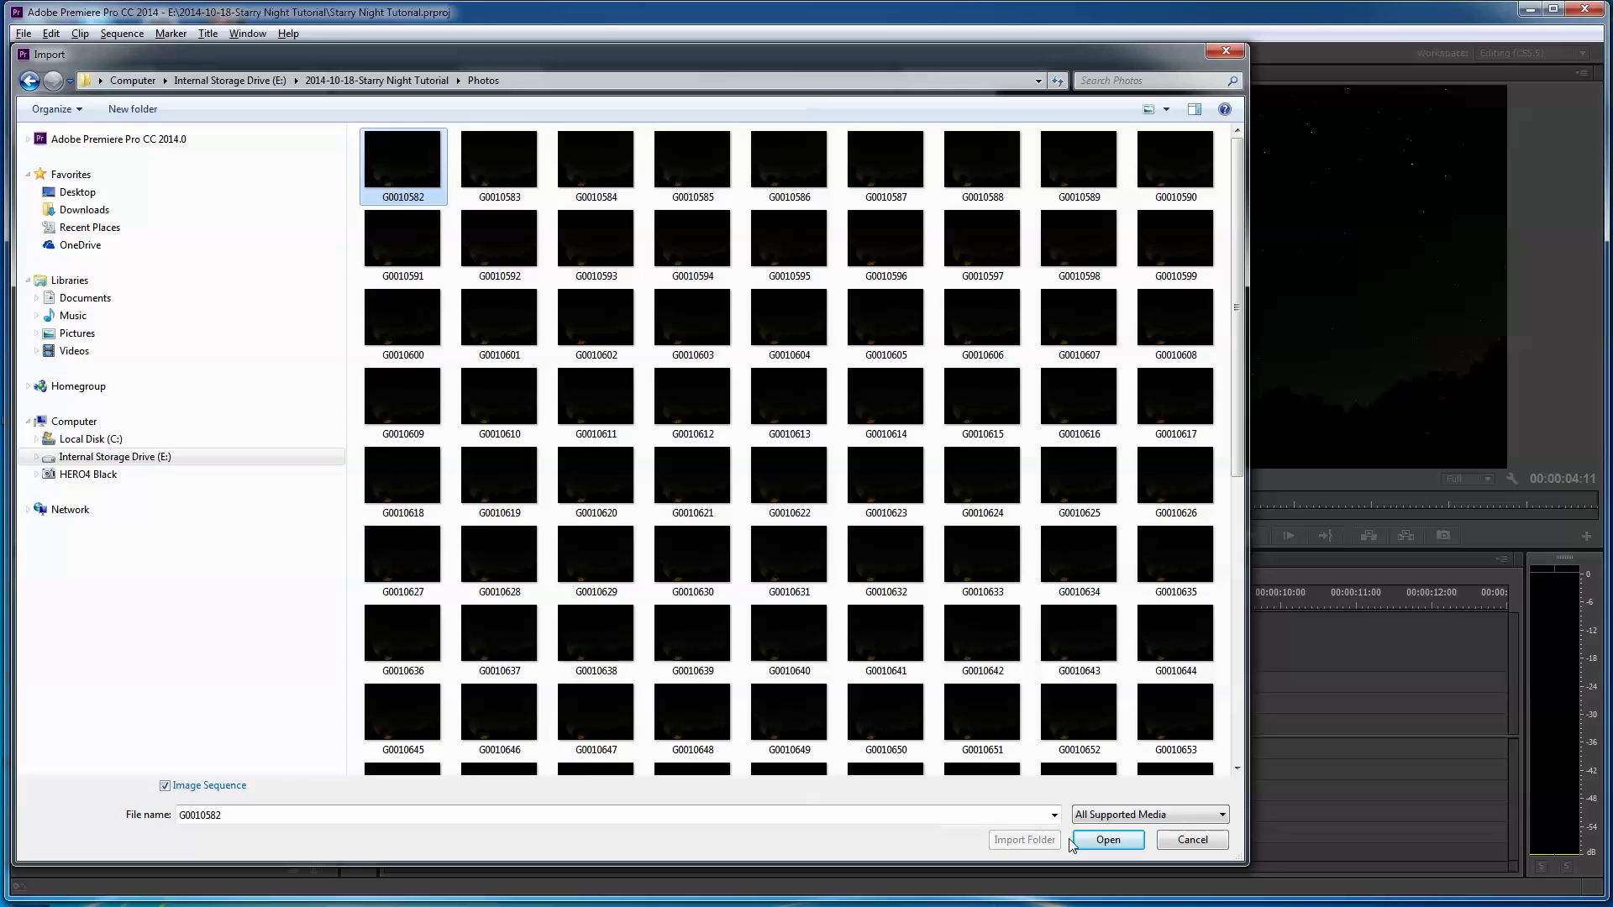
left_click(1111, 841)
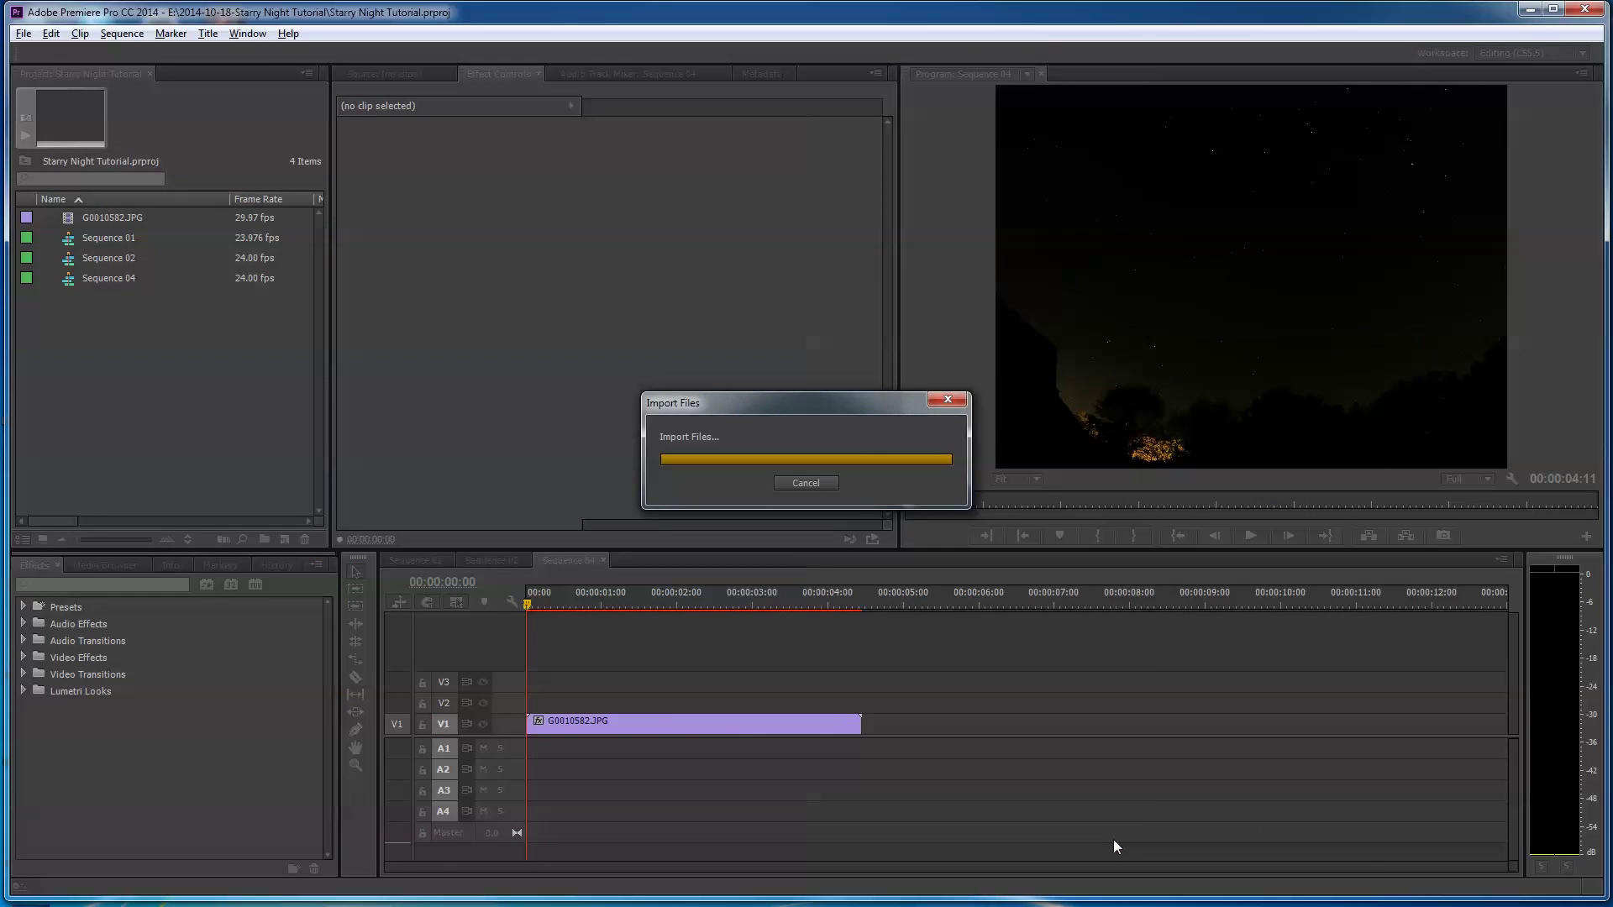
Delete the duplicate G0010582.JPG clip and widen the Project panel to show more columns
left_click(102, 362)
left_click(68, 237)
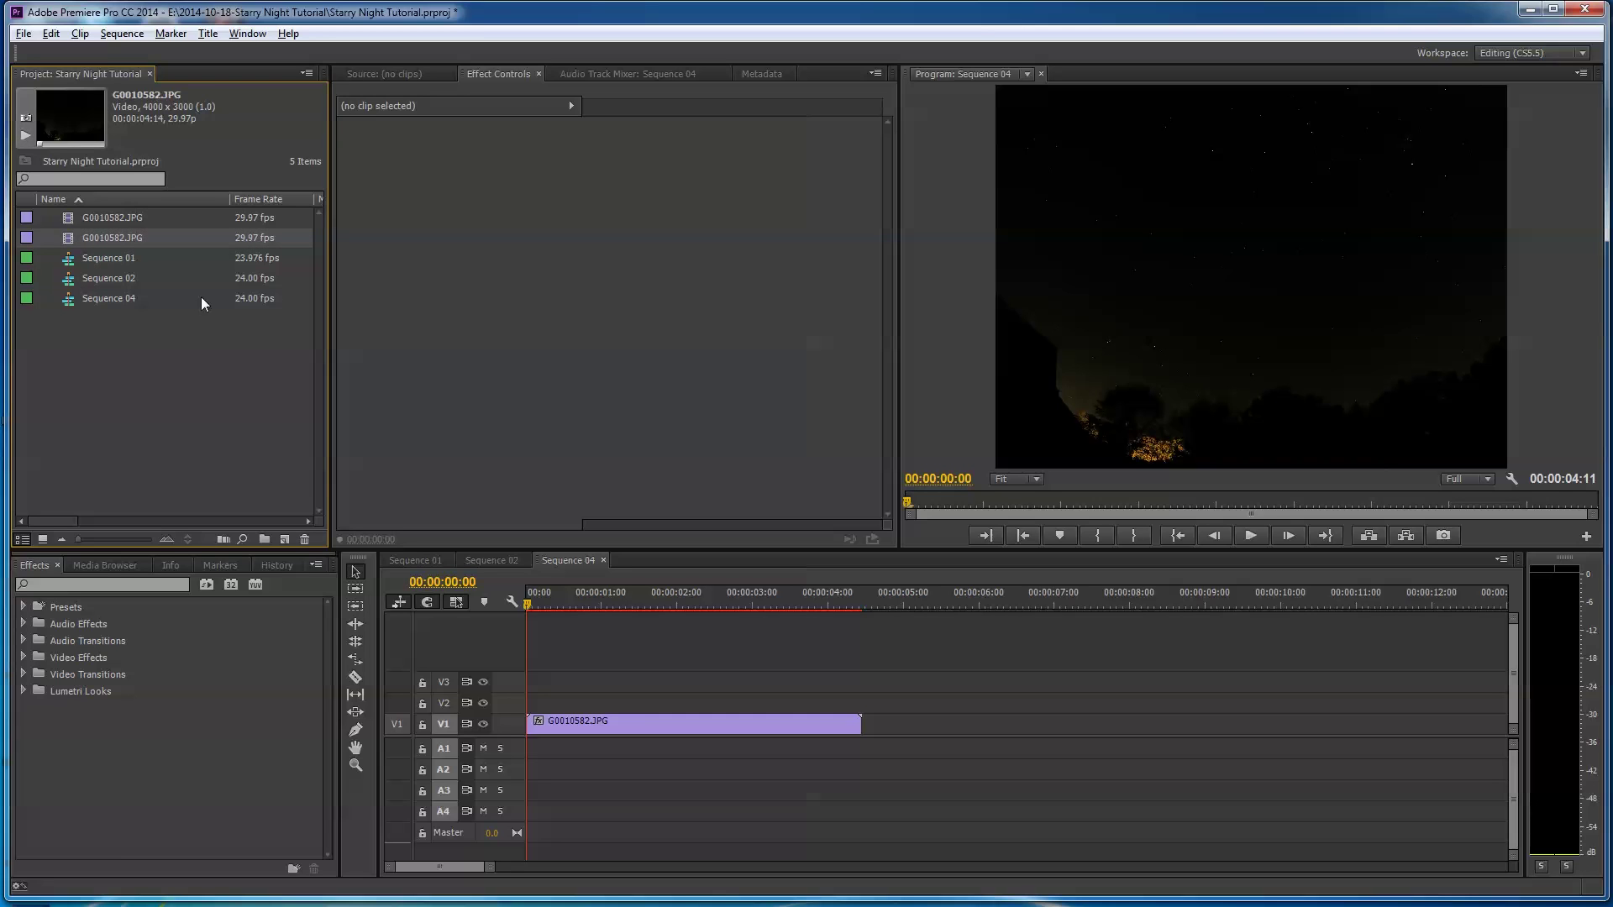
key("Delete")
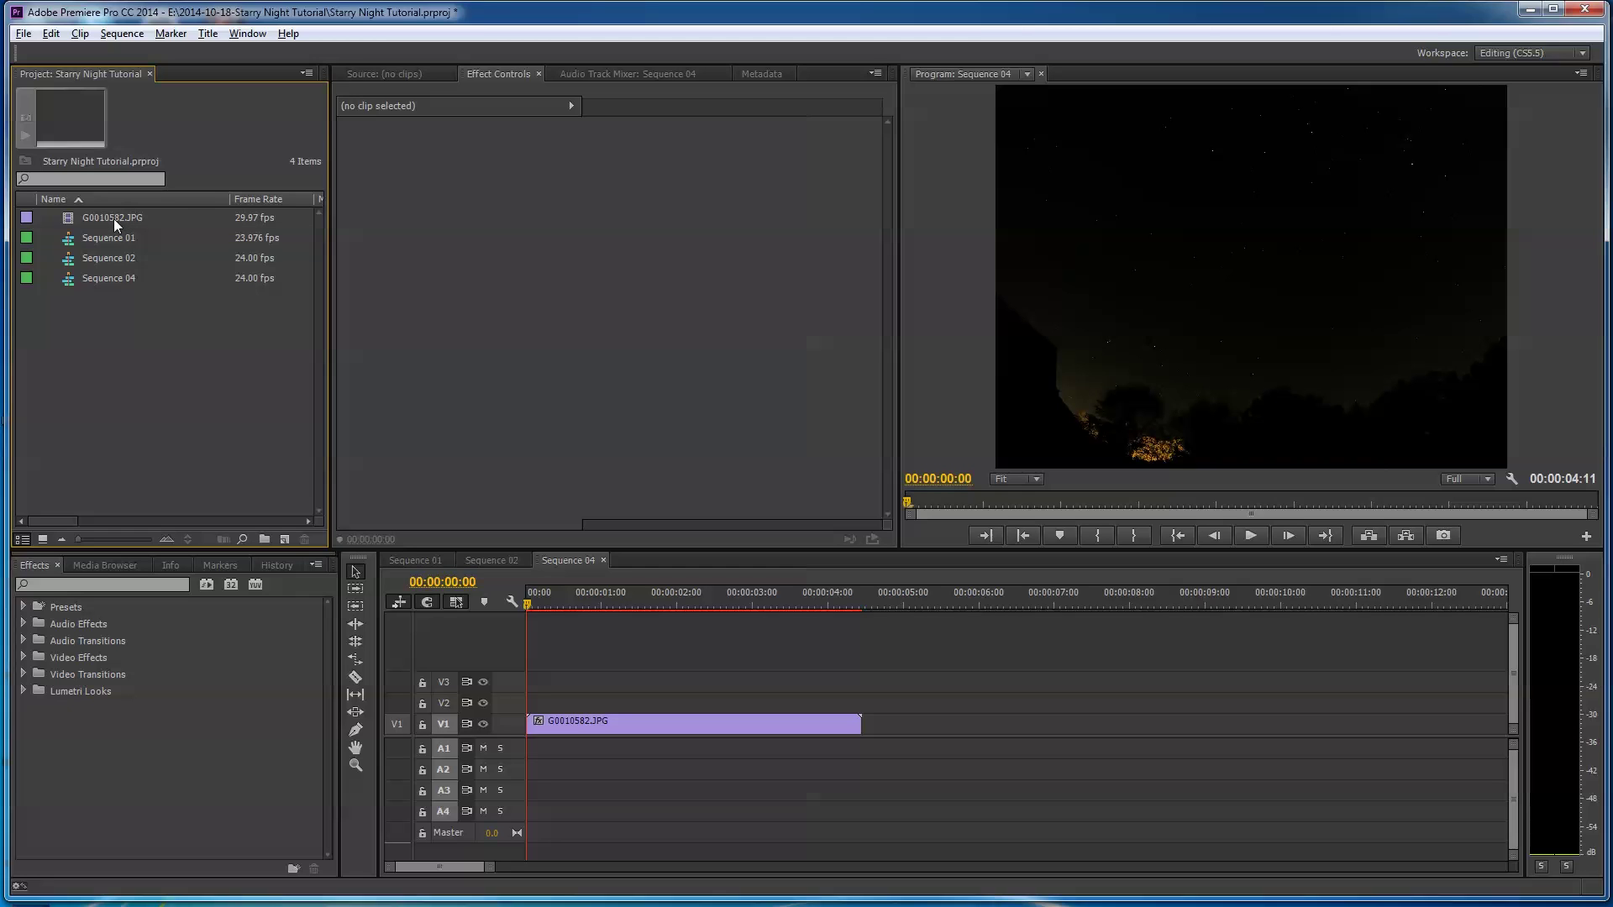
mouse_move(113, 218)
left_click_drag(331, 339, 974, 403)
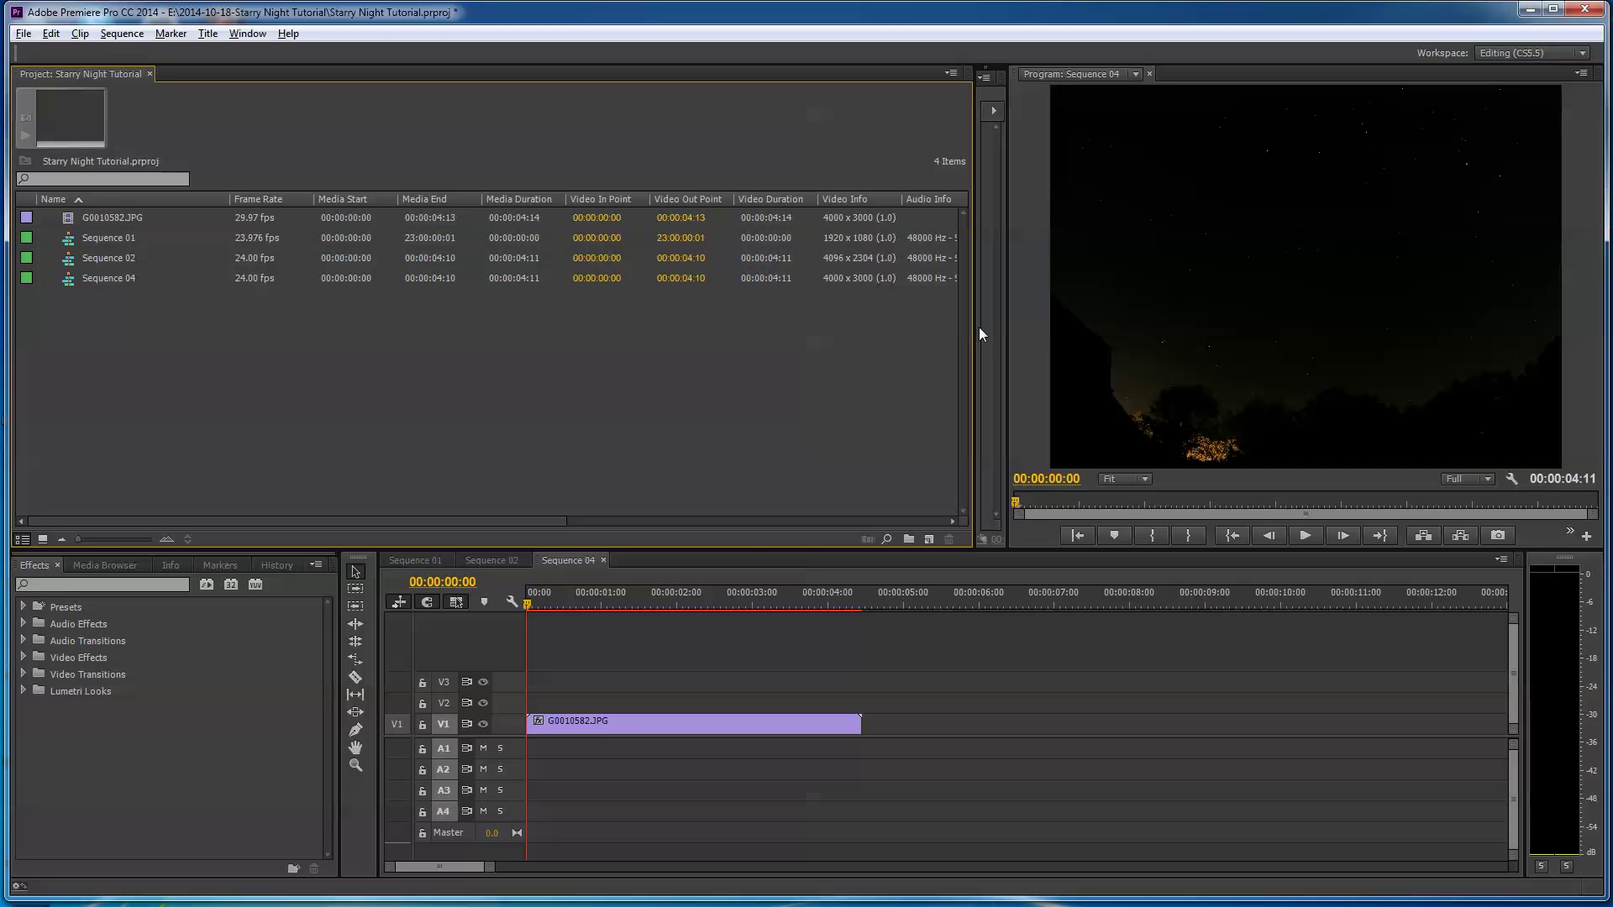
Resize the Project panel and enlarge the Program monitor showing Sequence 04's G0010582.JPG clip
left_click_drag(973, 328, 343, 305)
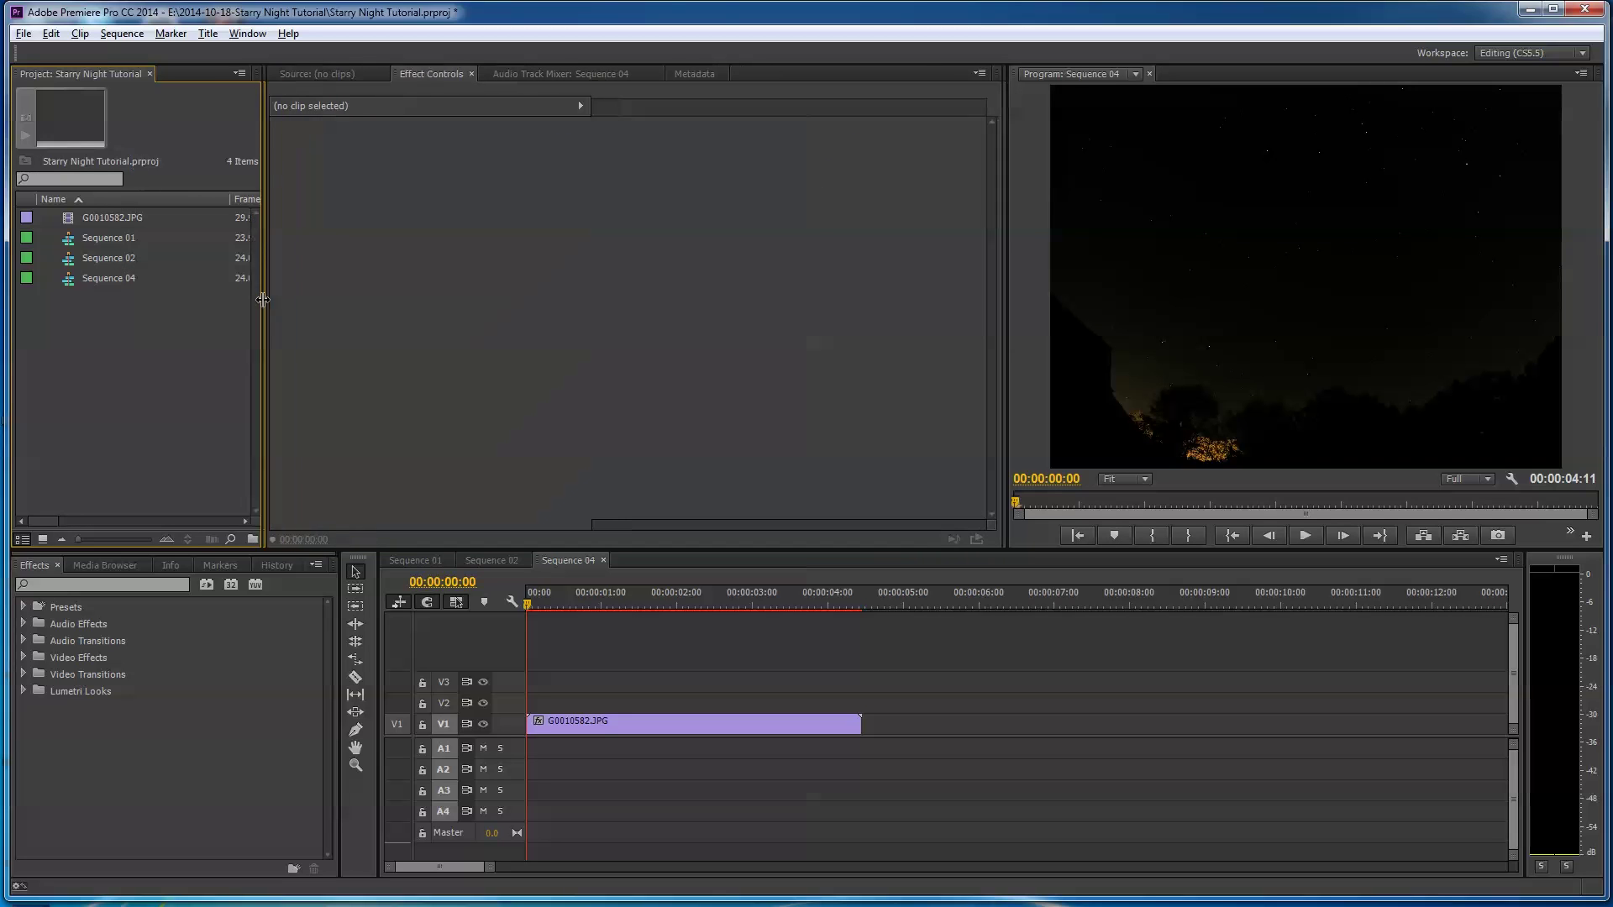
mouse_move(263, 300)
left_mouse_down()
mouse_move(235, 300)
mouse_move(277, 299)
left_mouse_up()
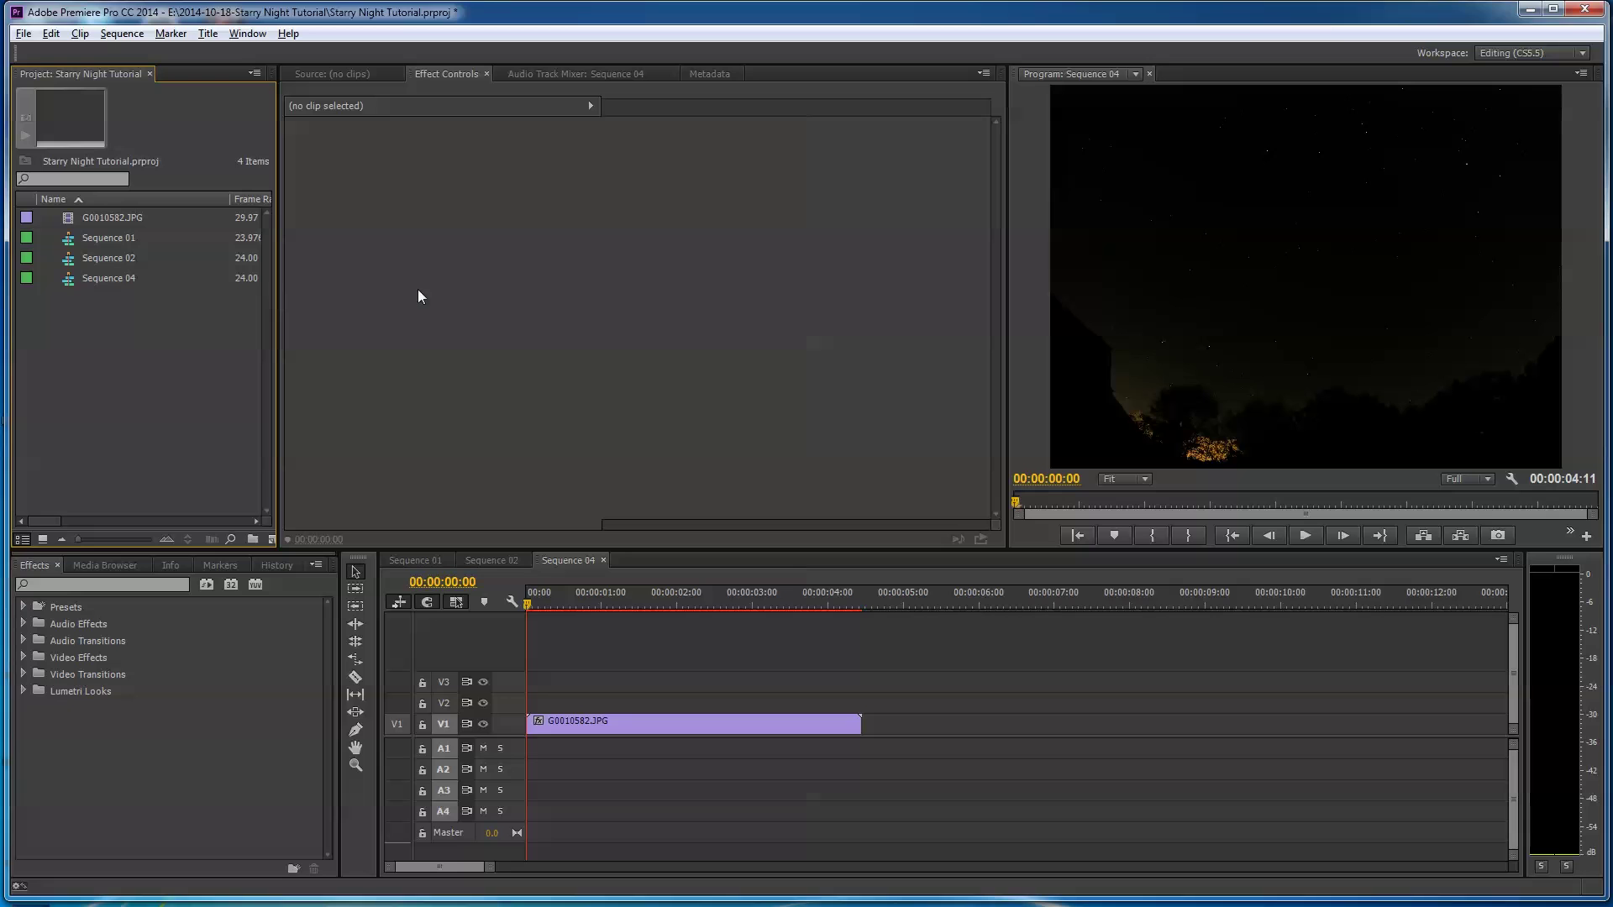
left_click_drag(1005, 324, 843, 325)
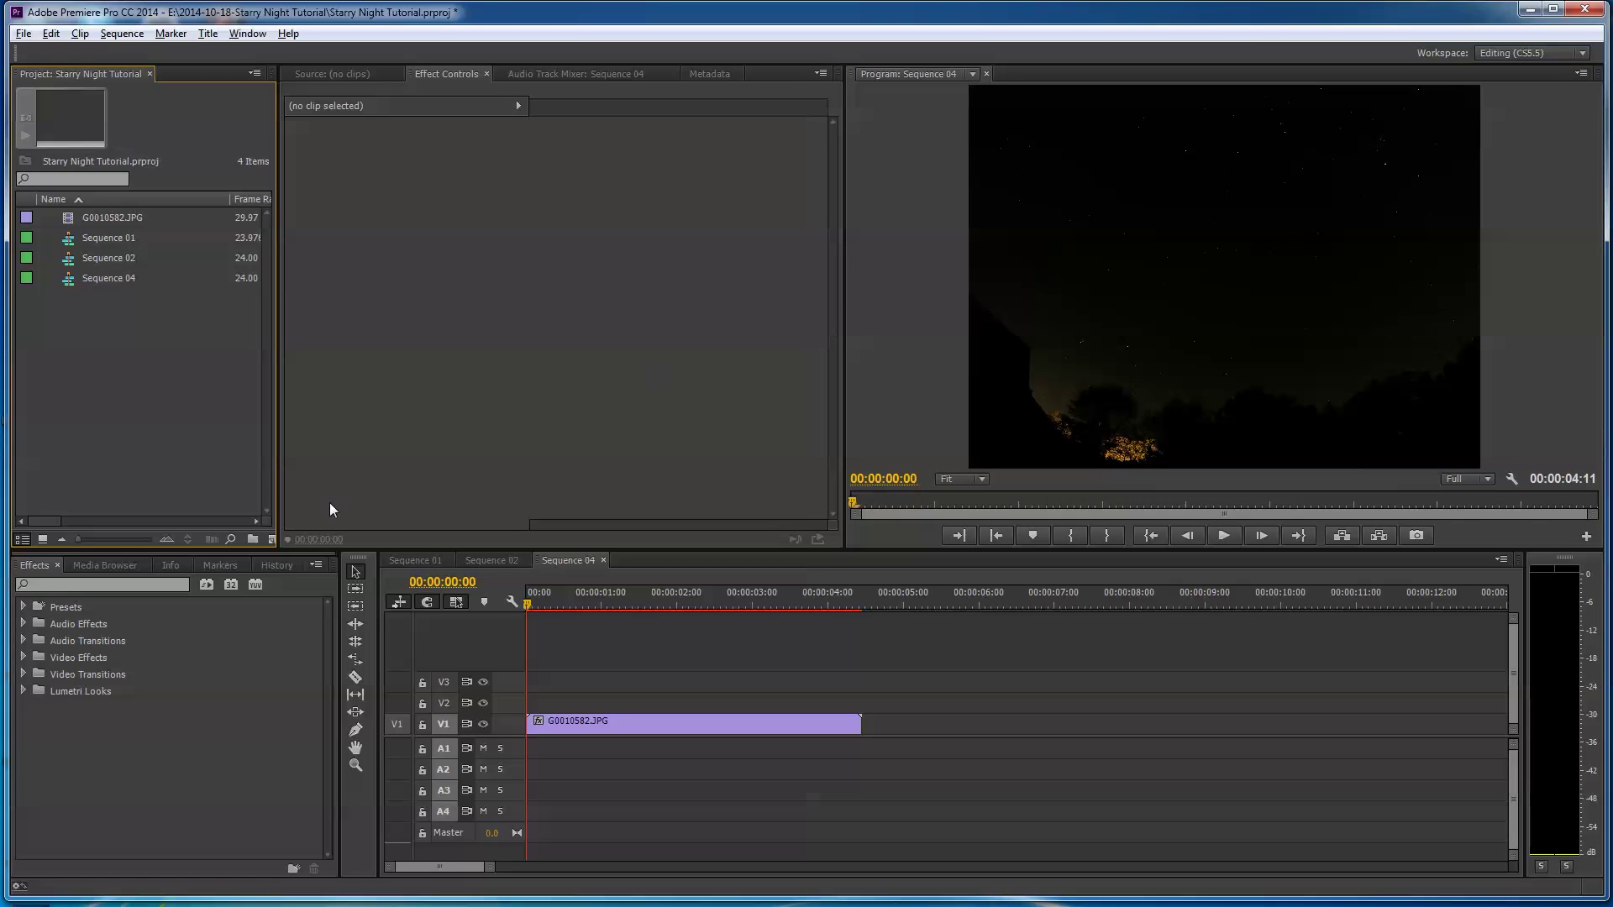
Switch to the Sequence 01 timeline and bring up the Project panel's New Item menu
left_click(412, 559)
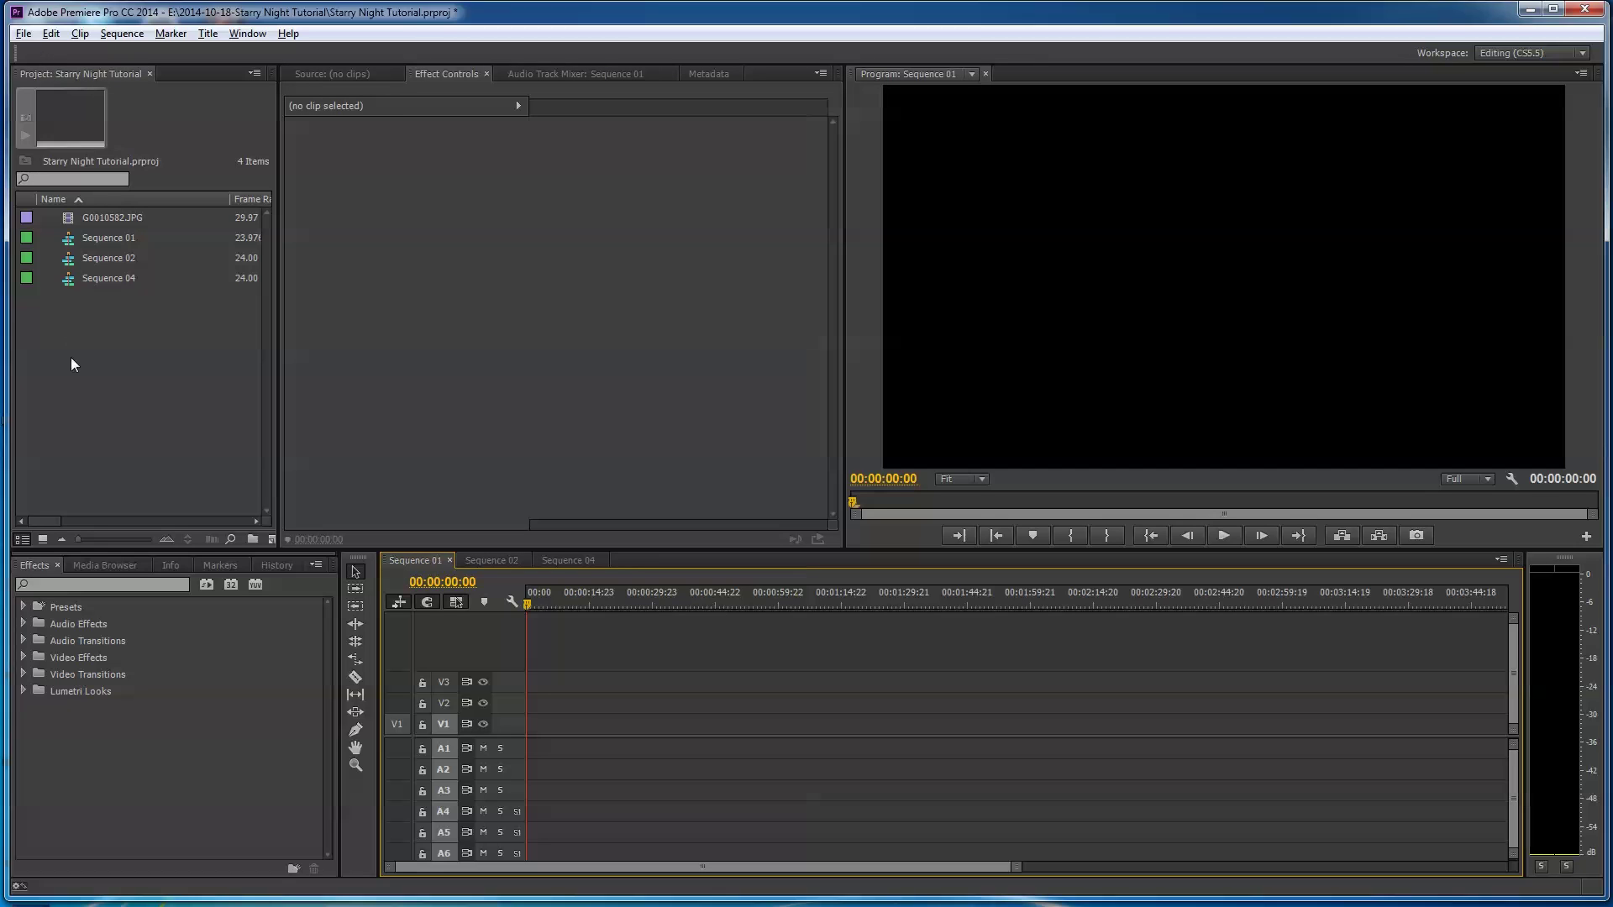
right_click(69, 322)
mouse_move(133, 380)
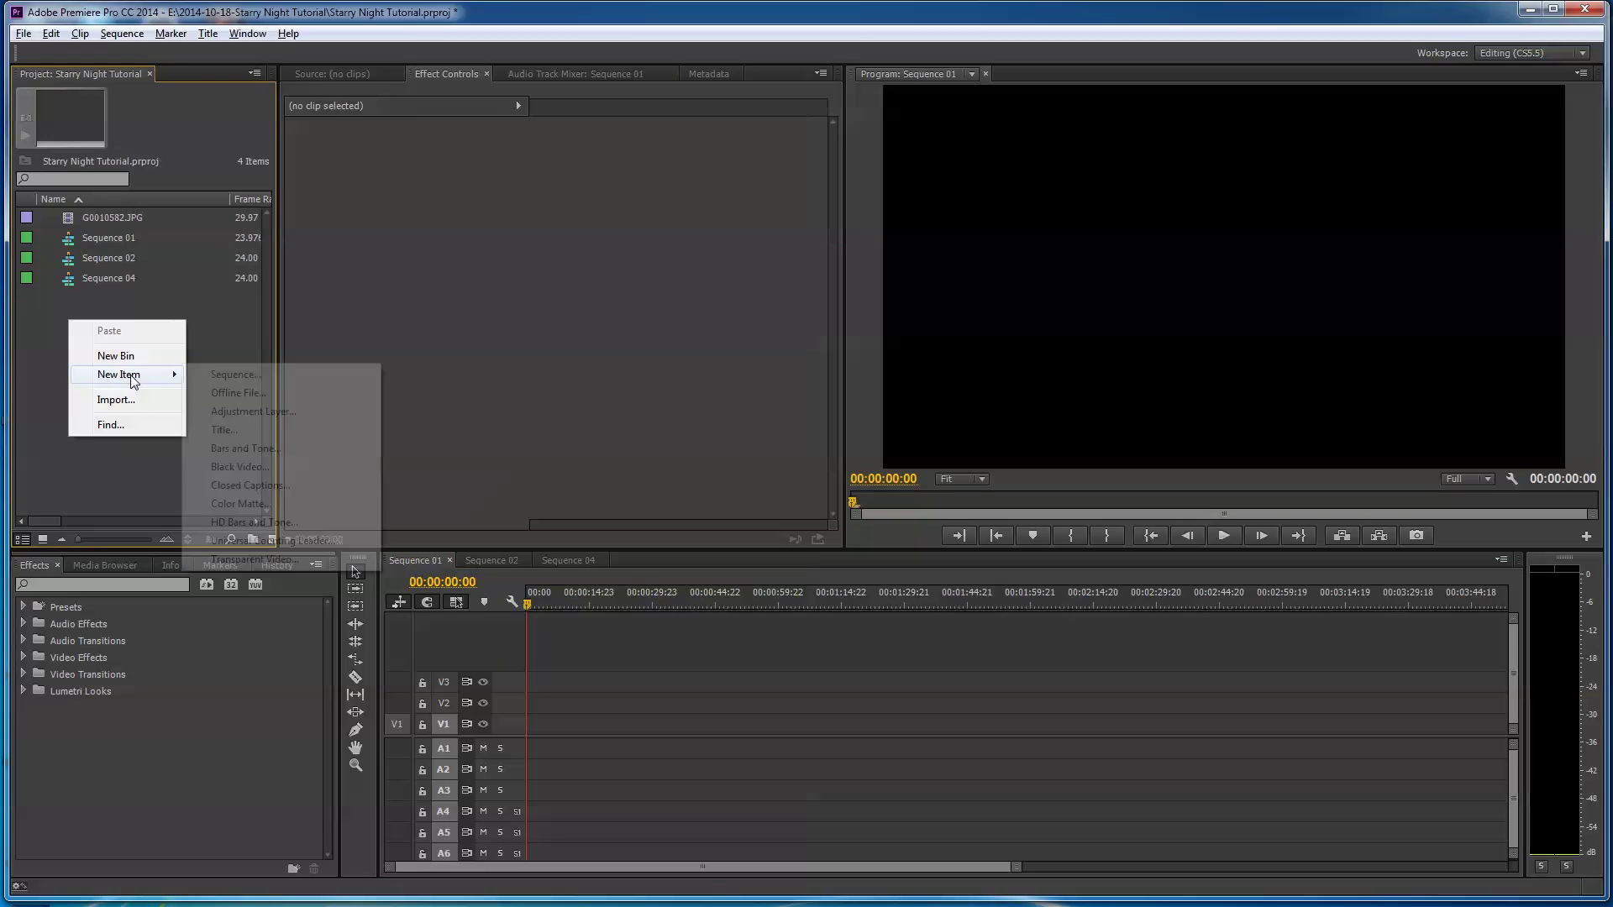
Create a sequence from the AVCHD 1080p24 preset named '254 1080p'
left_click(257, 383)
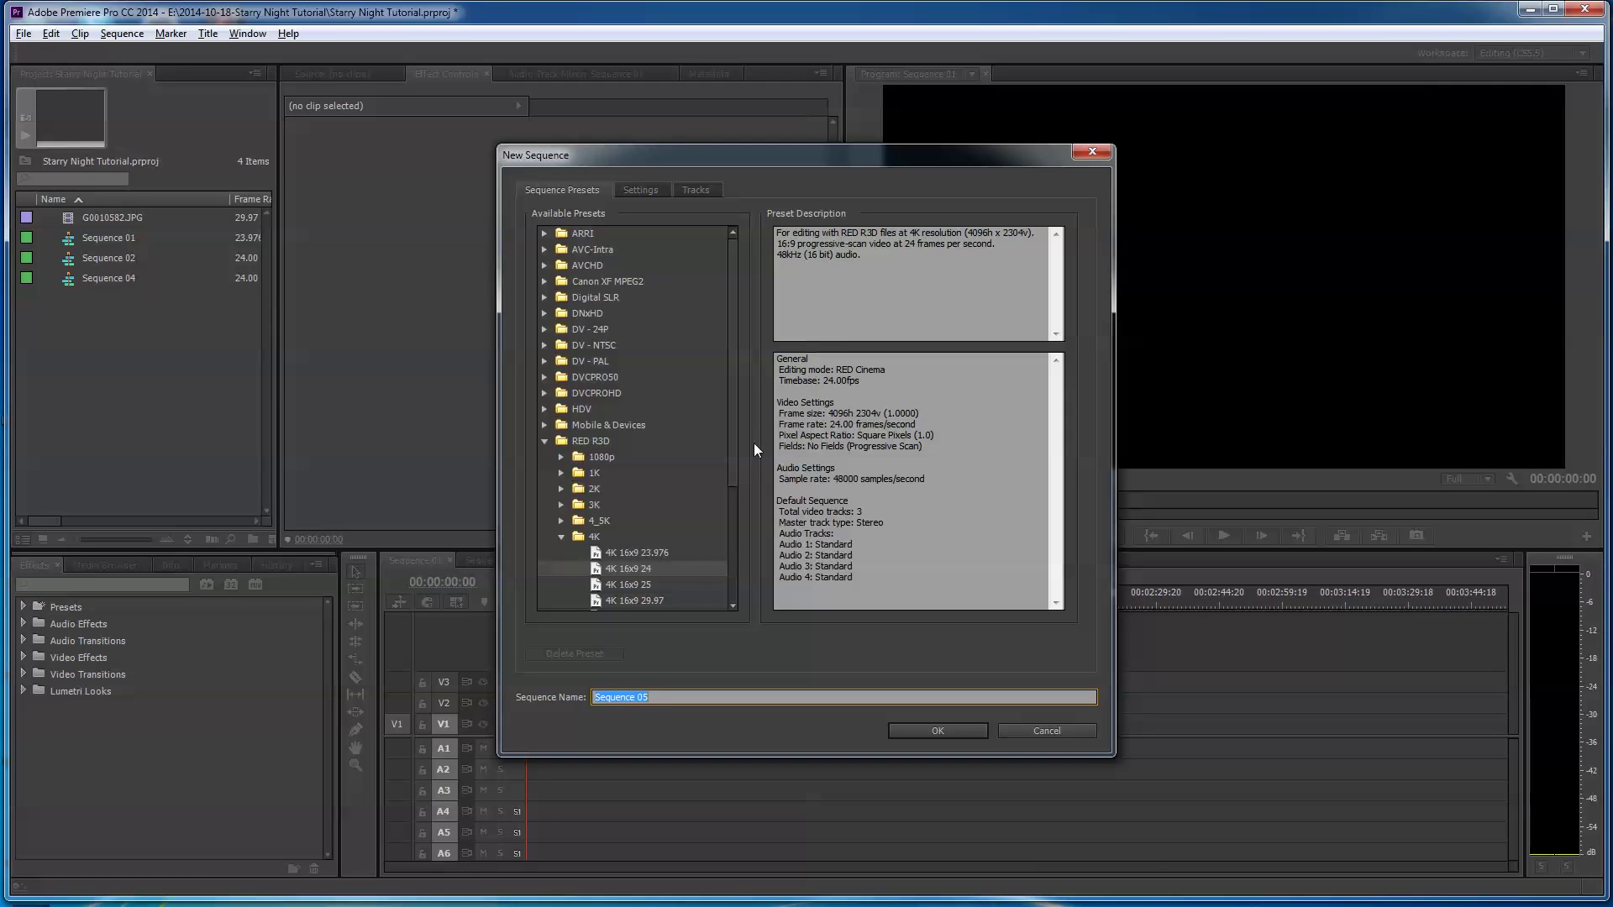
left_click(546, 441)
left_click(546, 265)
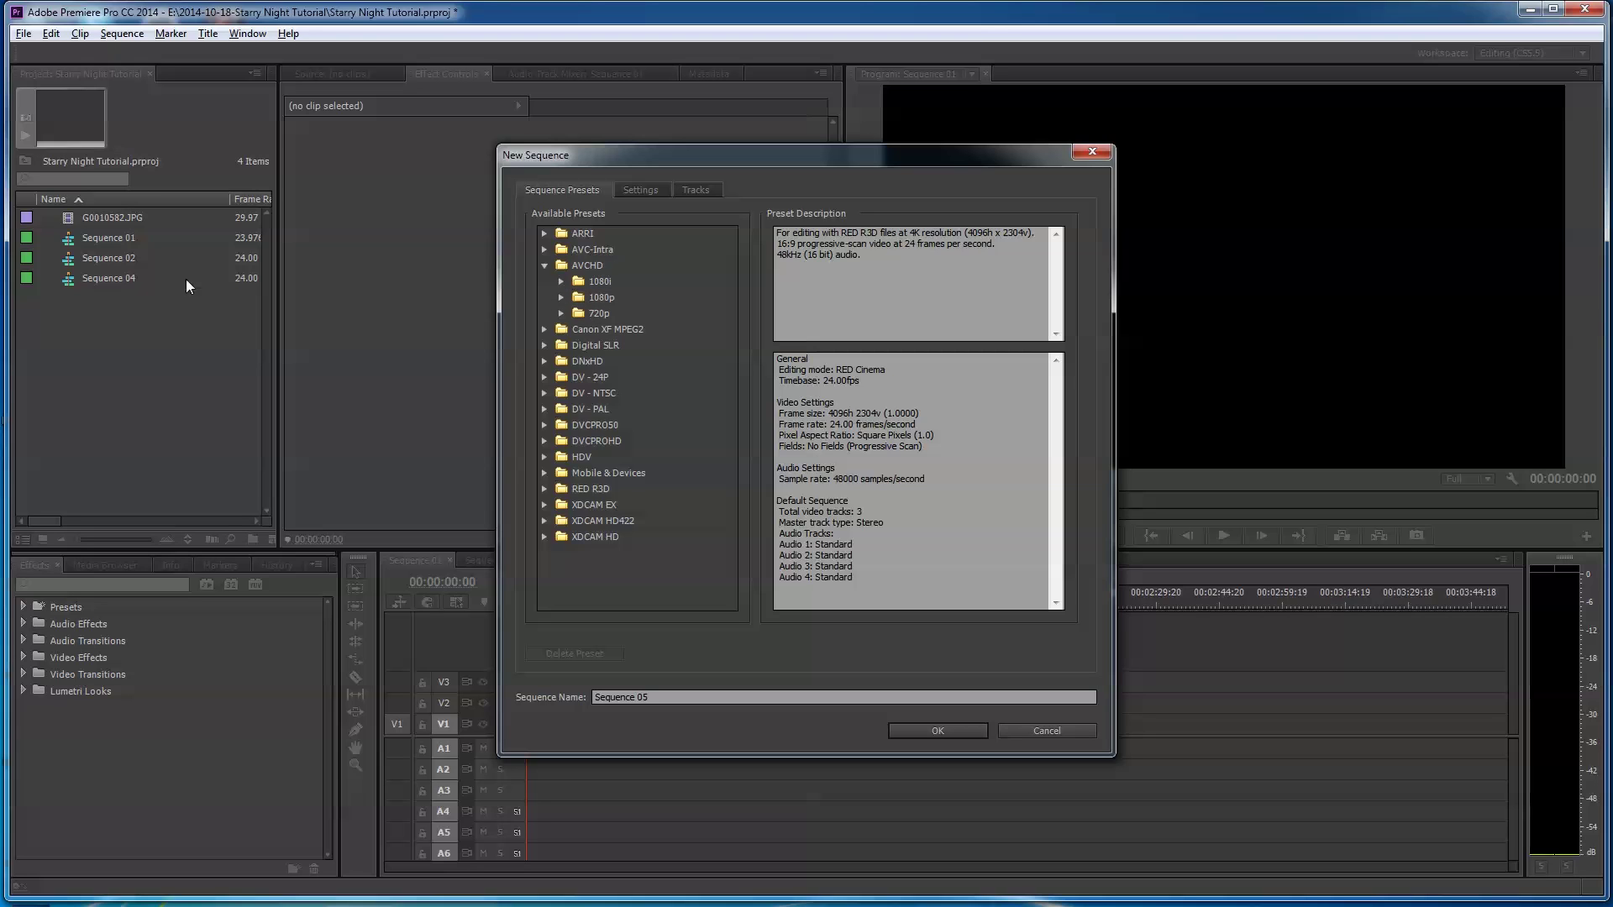
left_click(561, 297)
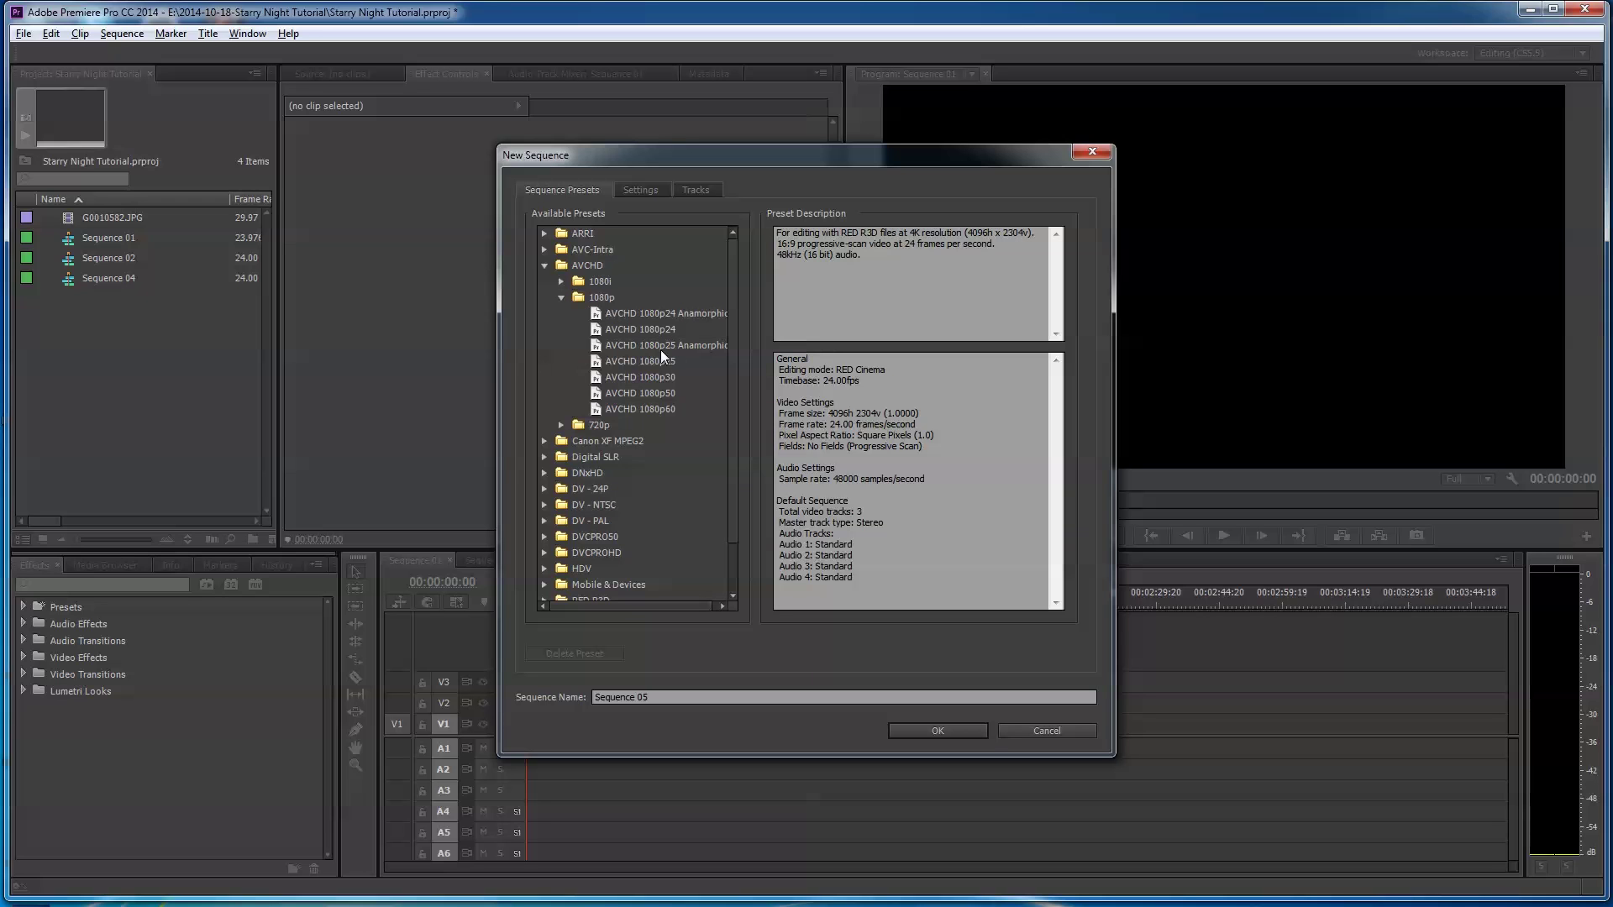
left_click(626, 329)
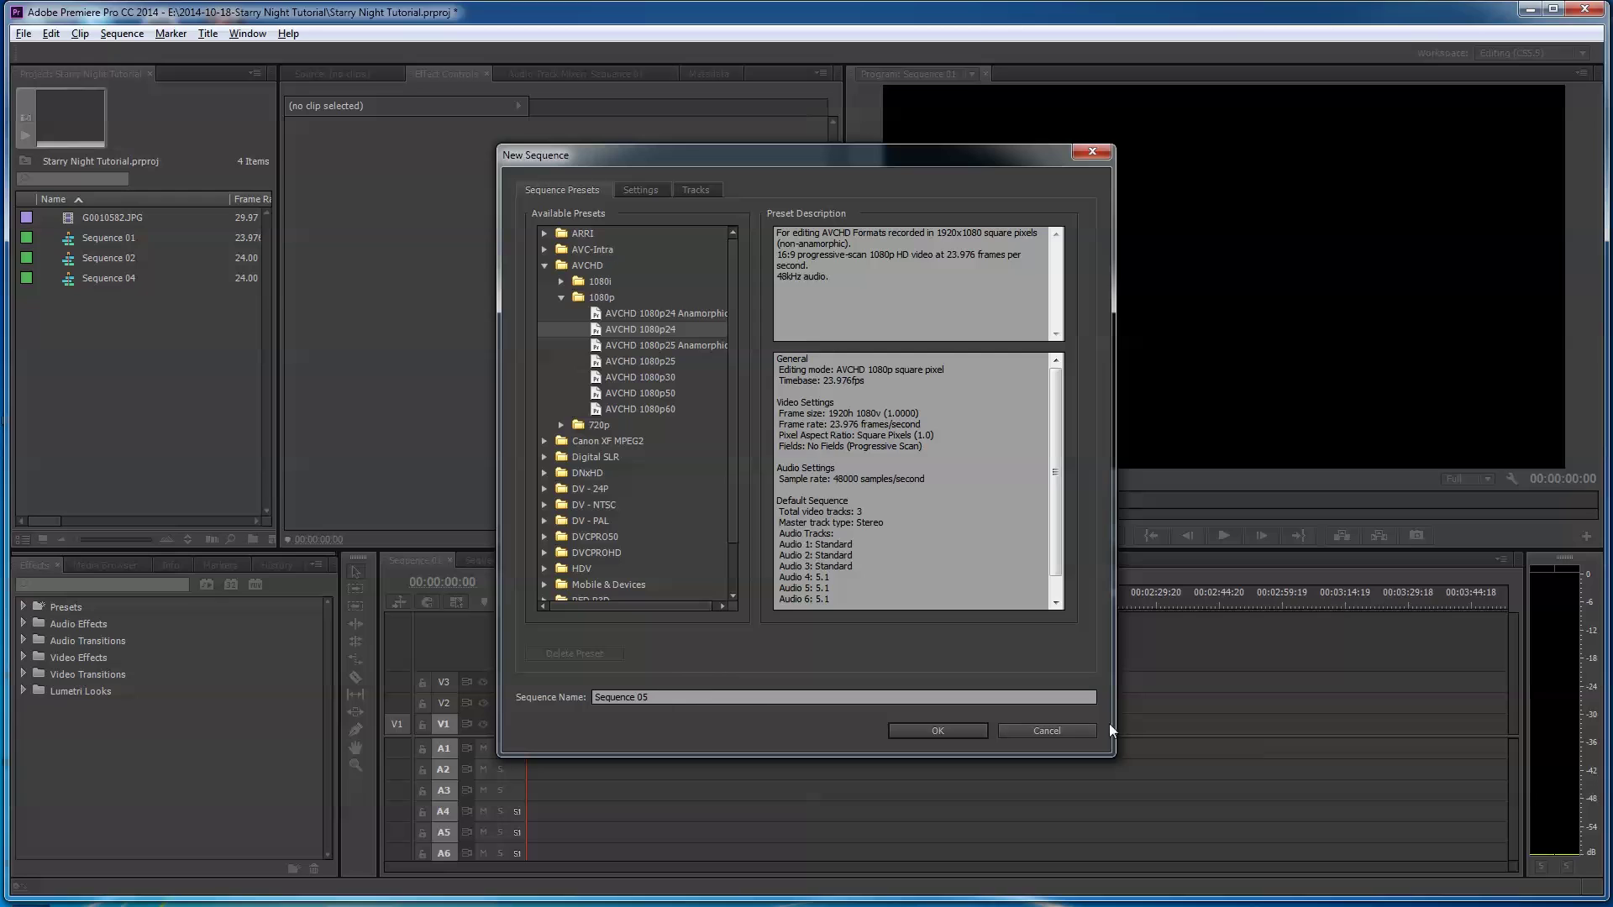
left_click_drag(656, 697, 590, 698)
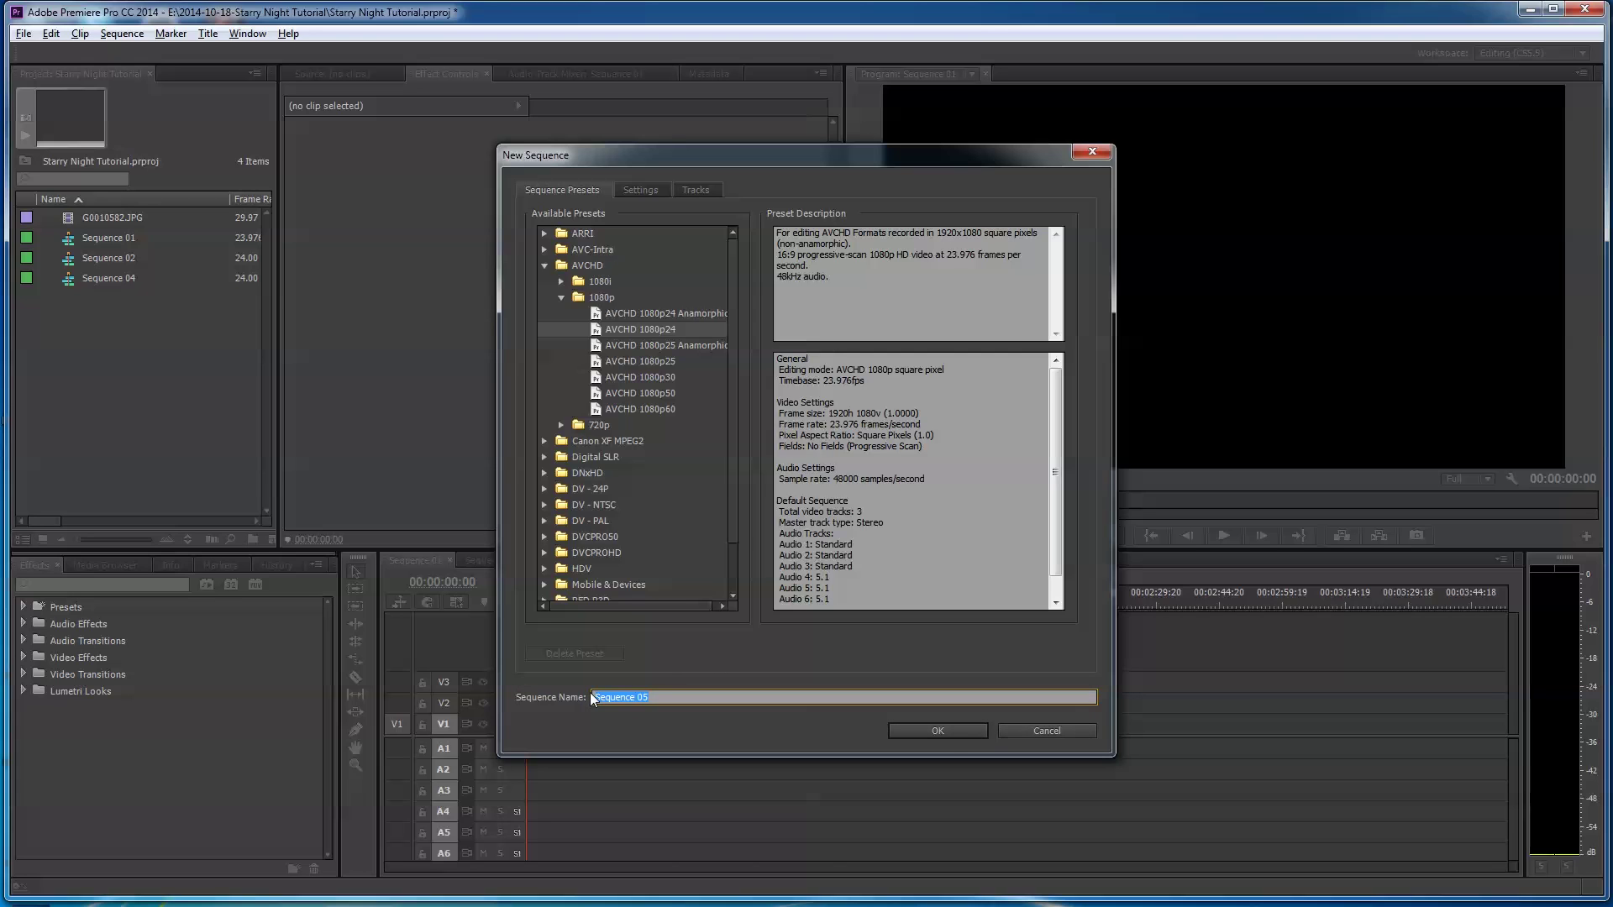
type("254 1080p")
left_click(939, 731)
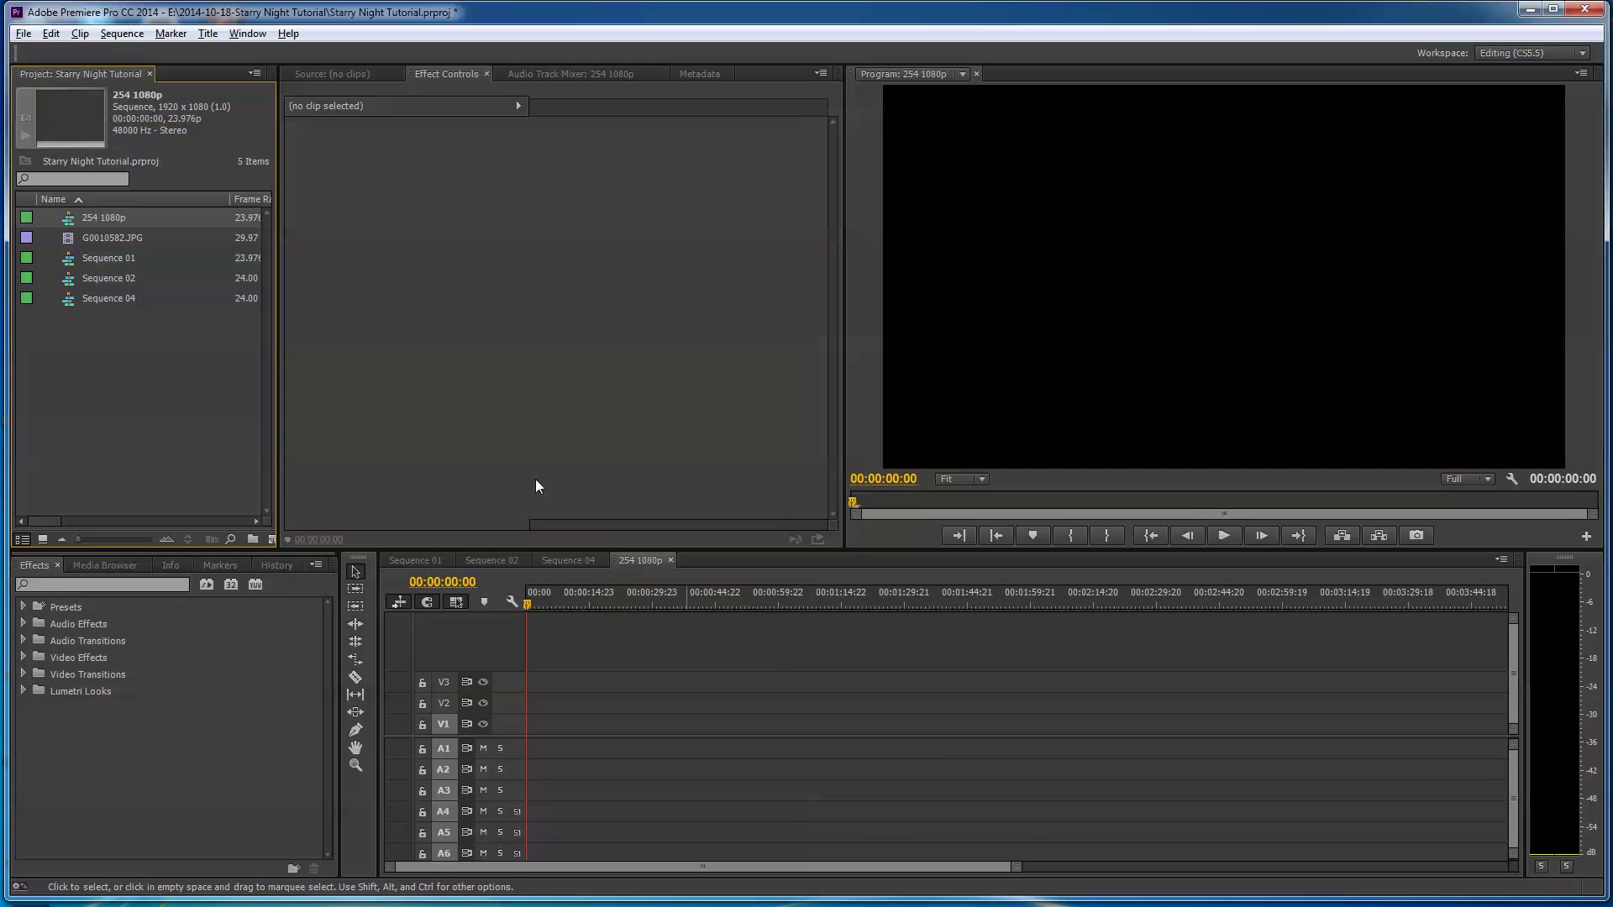
Rename the sequence to '24 1080p' and drag G0010582.JPG onto track V1
left_click(93, 219)
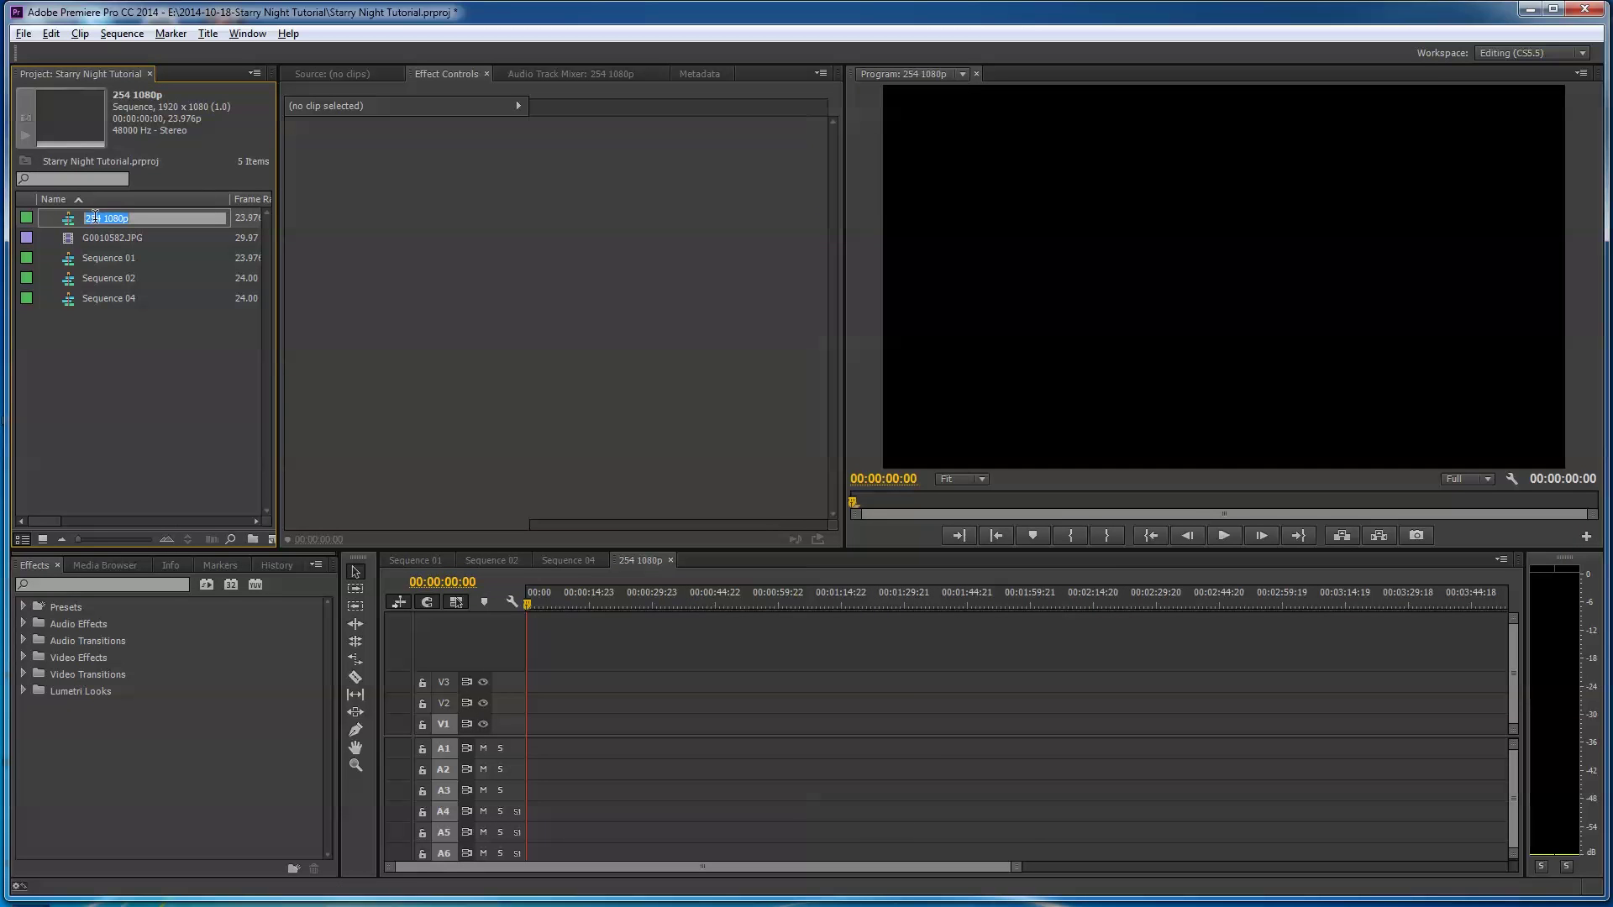
left_click(100, 217)
key("BackSpace")
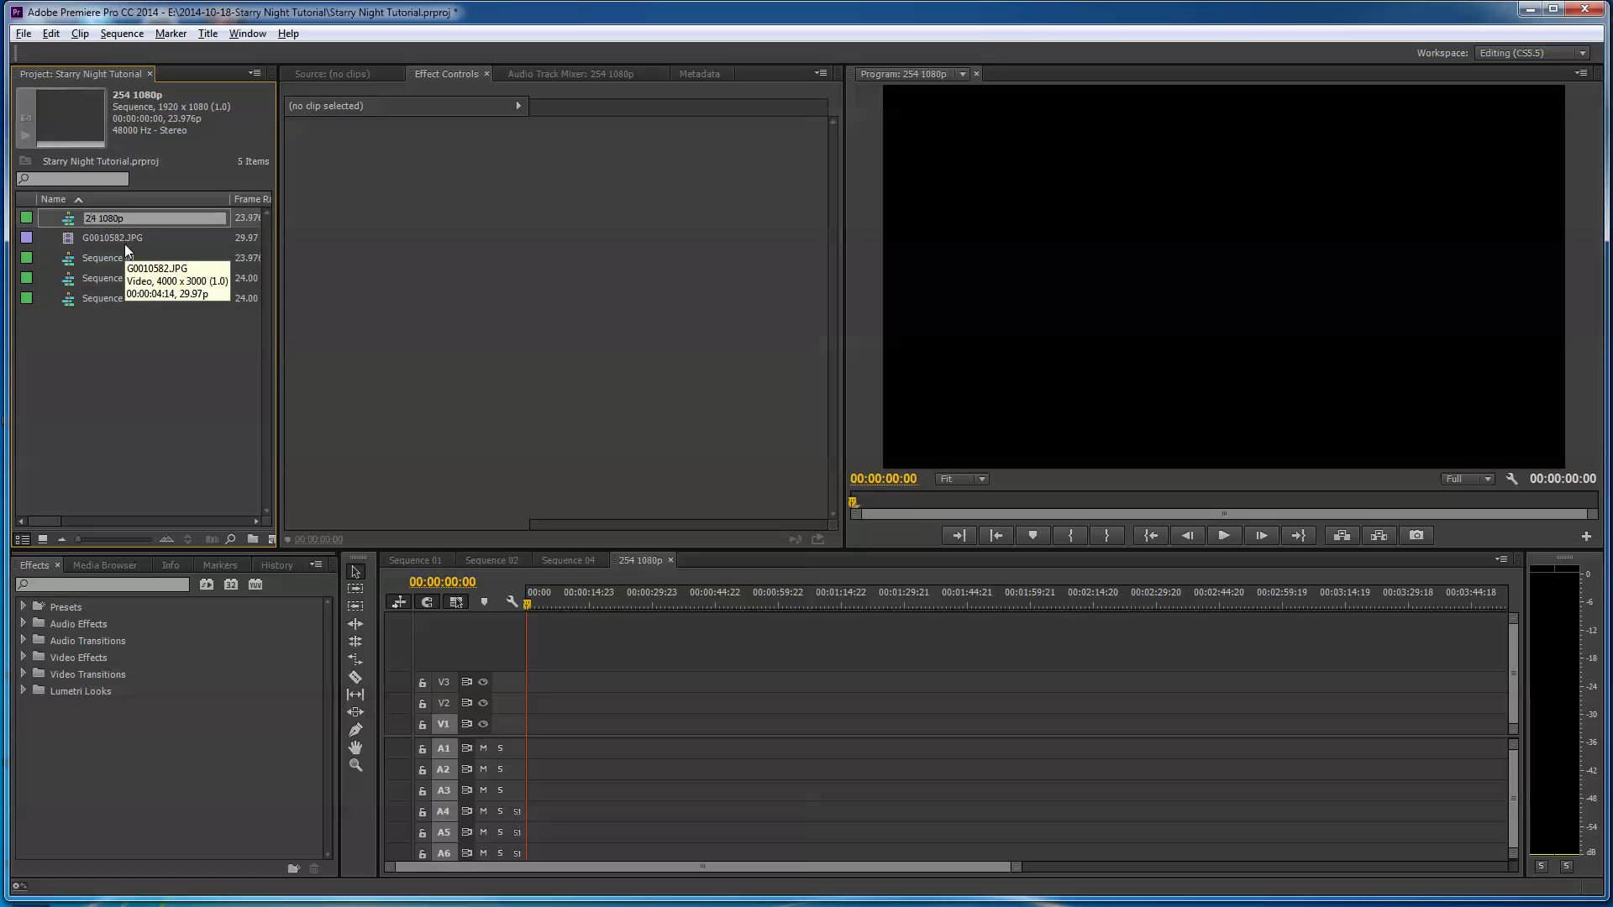
left_click(97, 360)
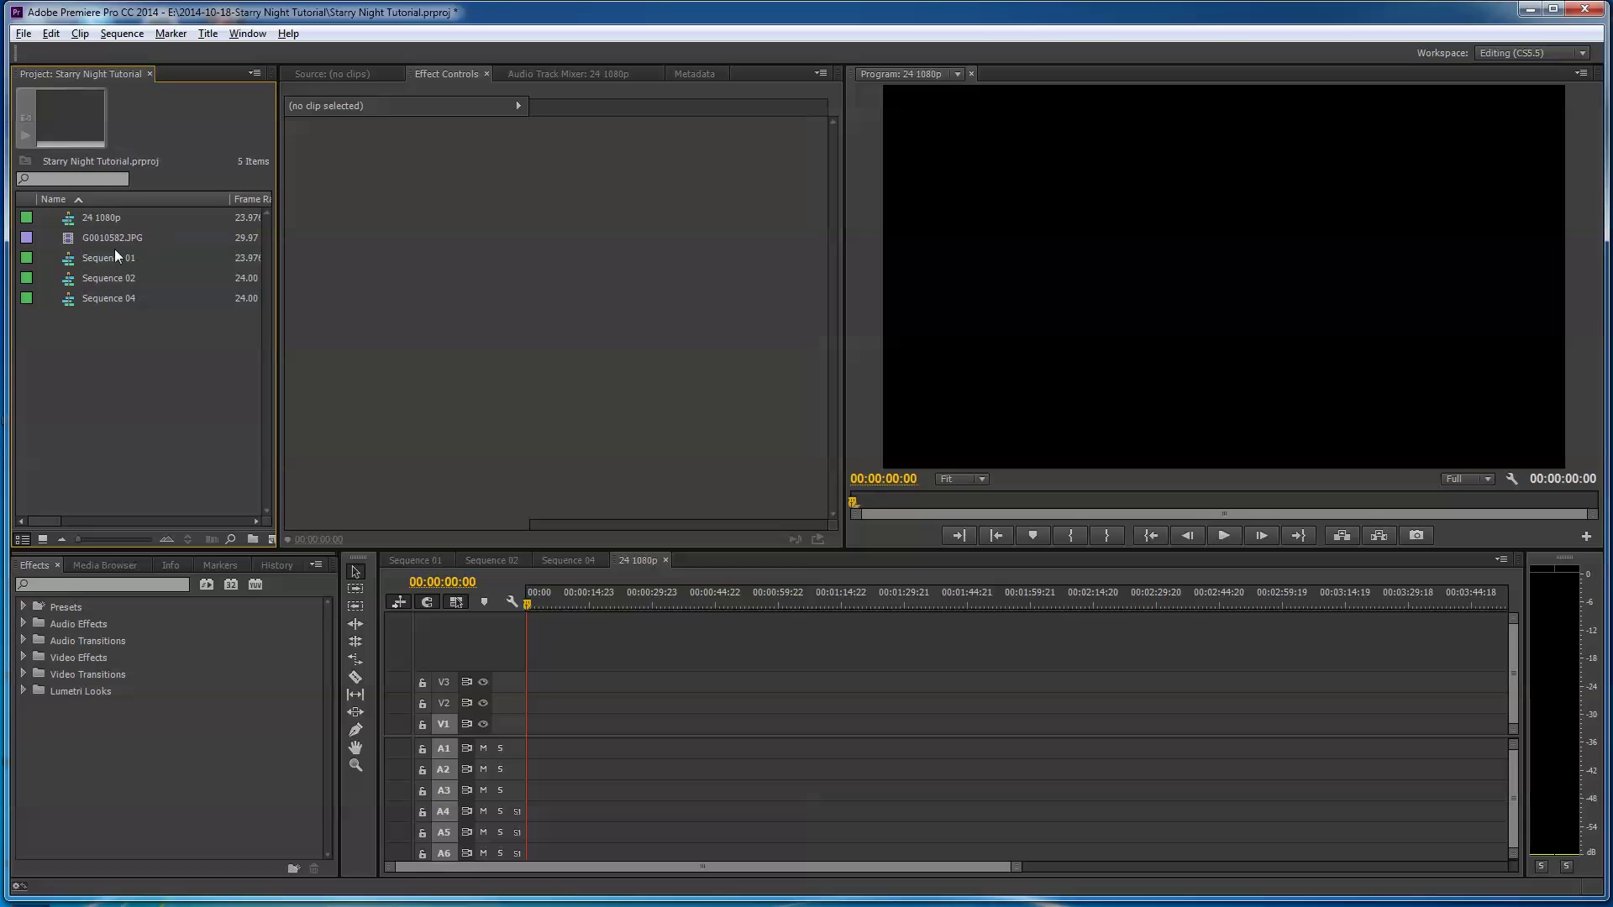
left_click_drag(69, 235, 537, 737)
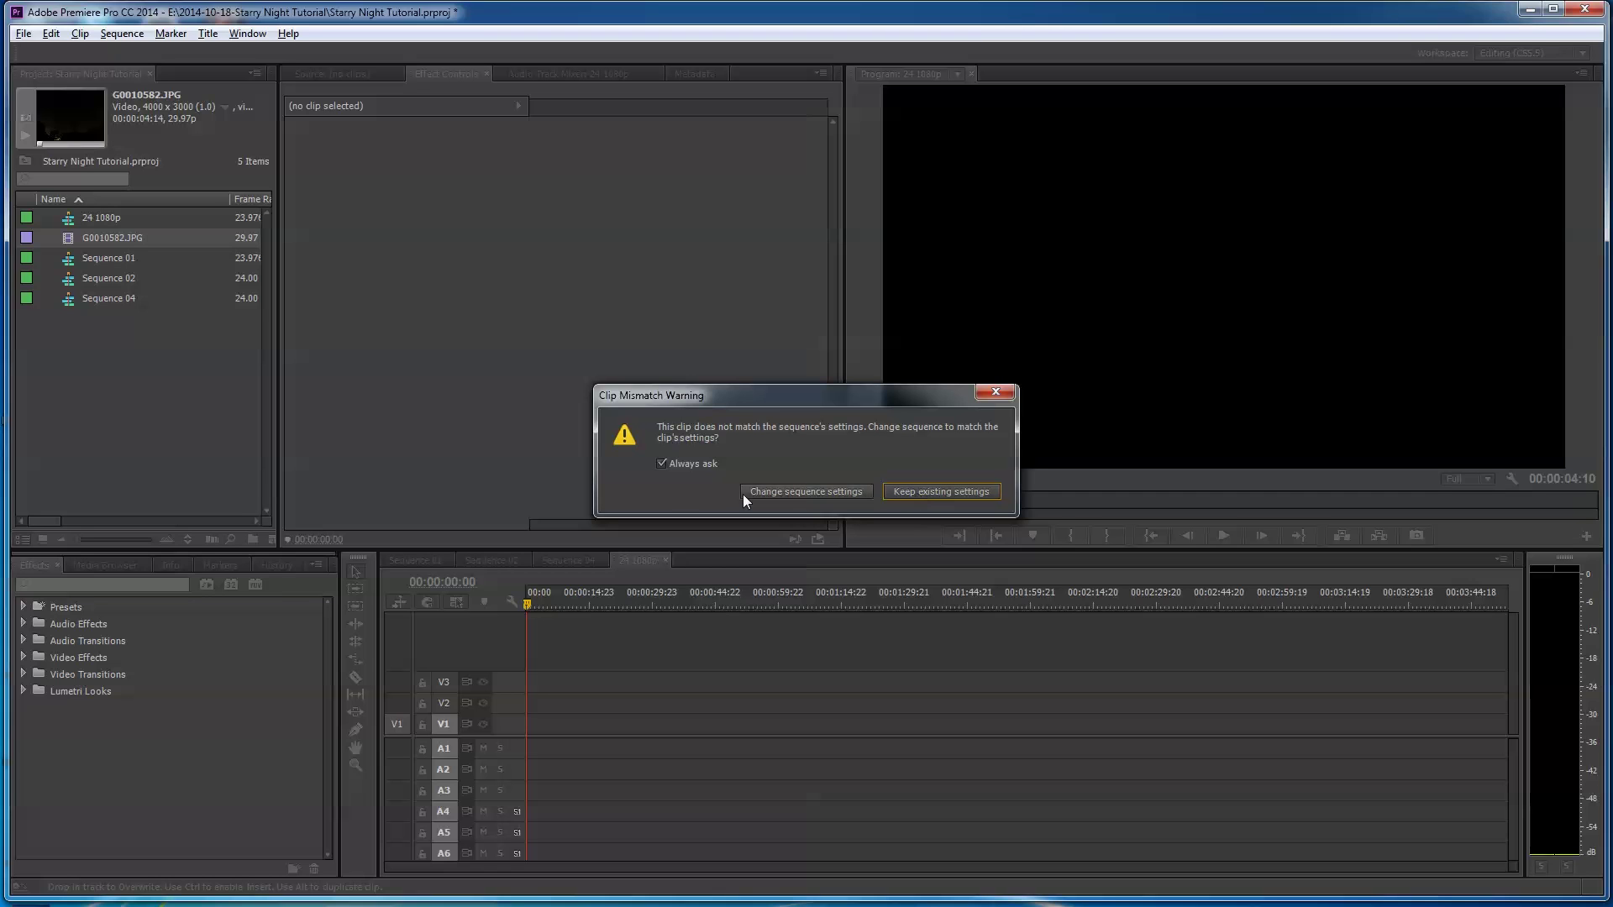
Keep the existing sequence settings and slow the V1 clip to 80% speed, lasting 00:00:05:14
left_click(925, 492)
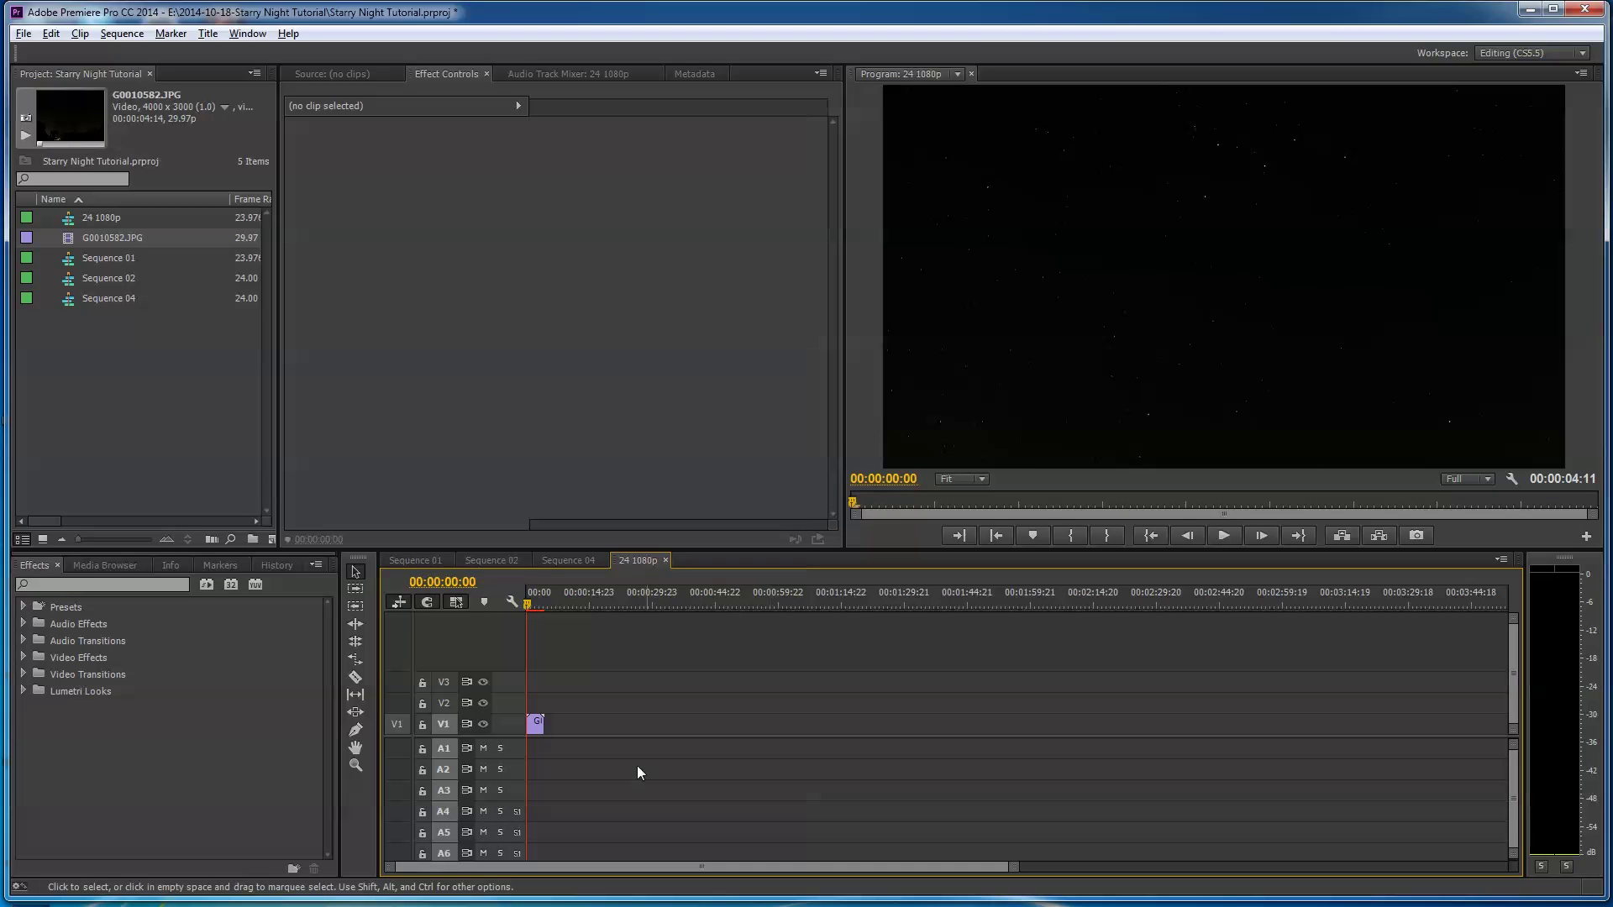
left_click(538, 727)
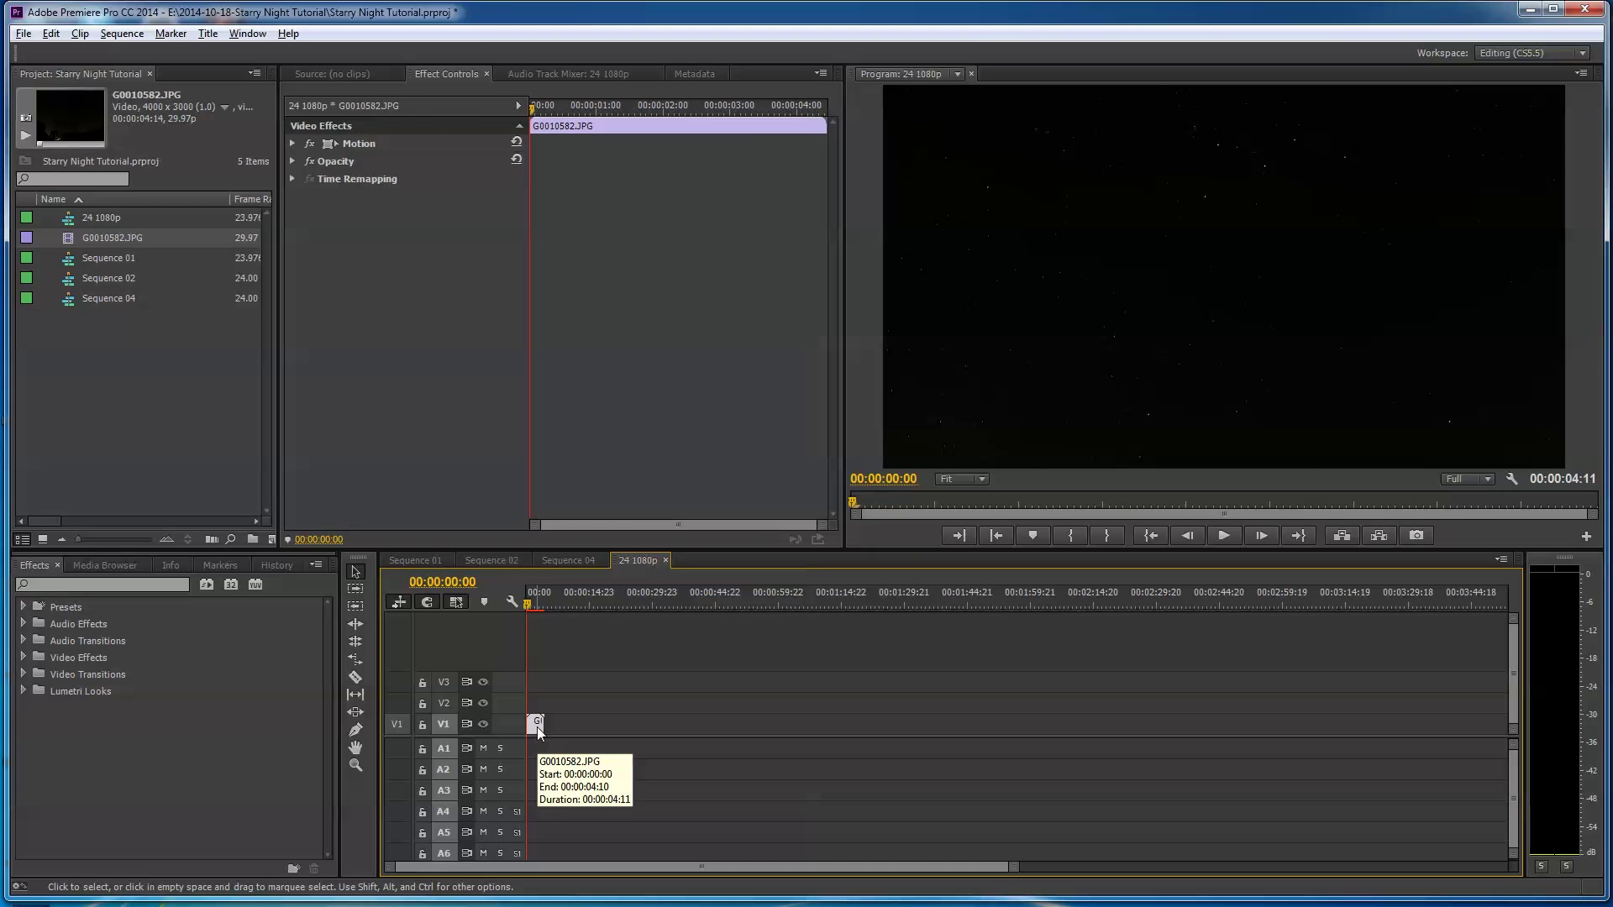
right_click(538, 727)
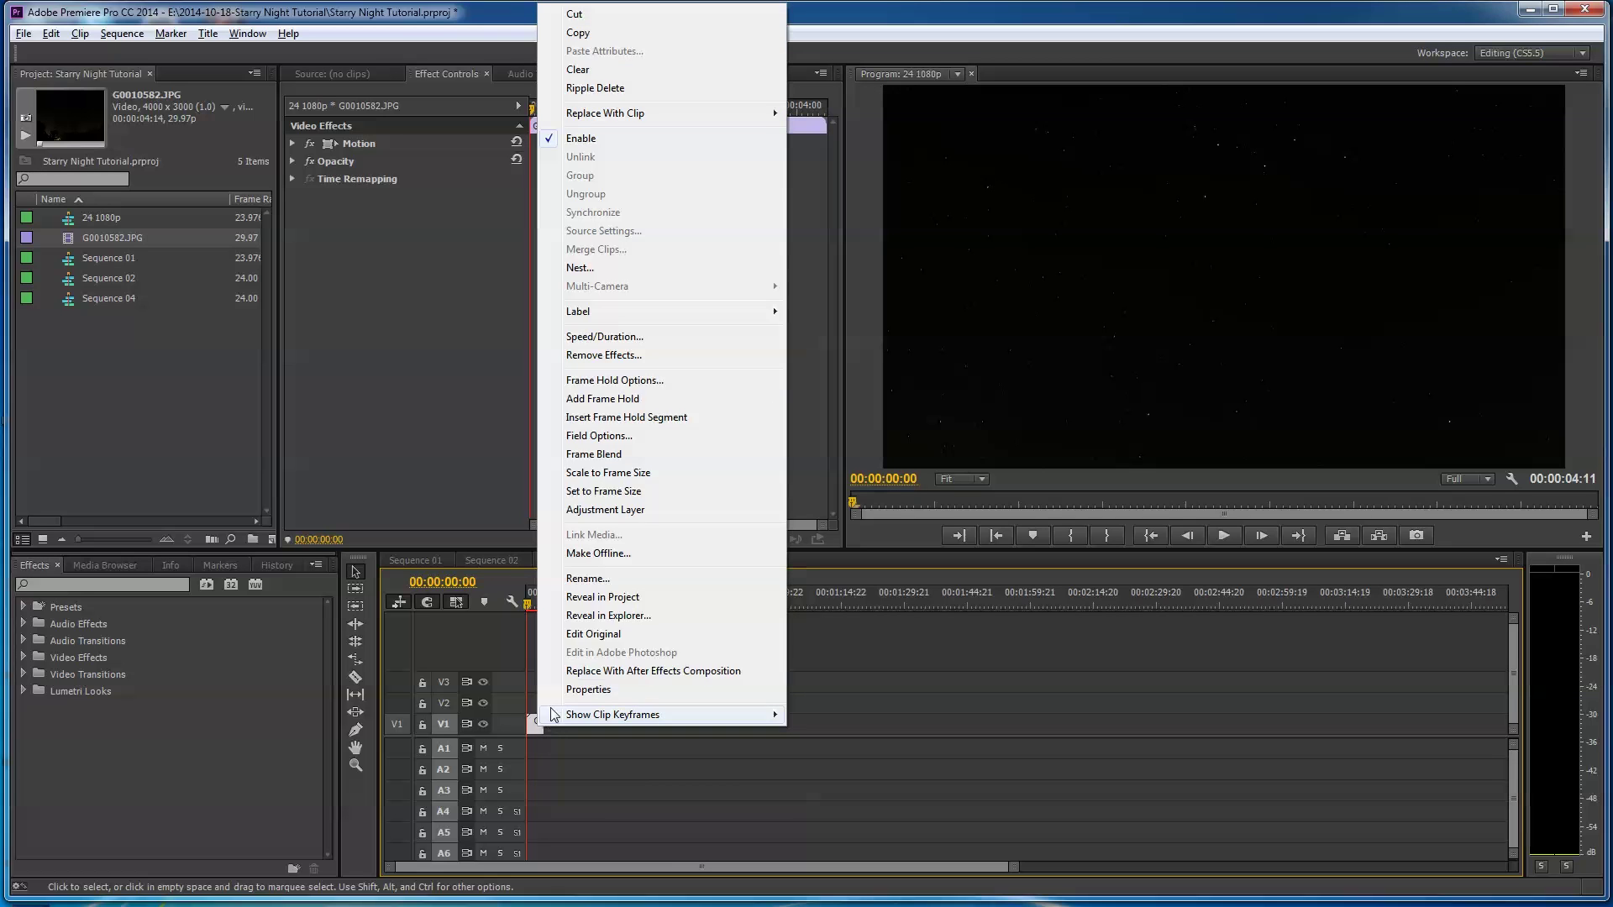
left_click(621, 337)
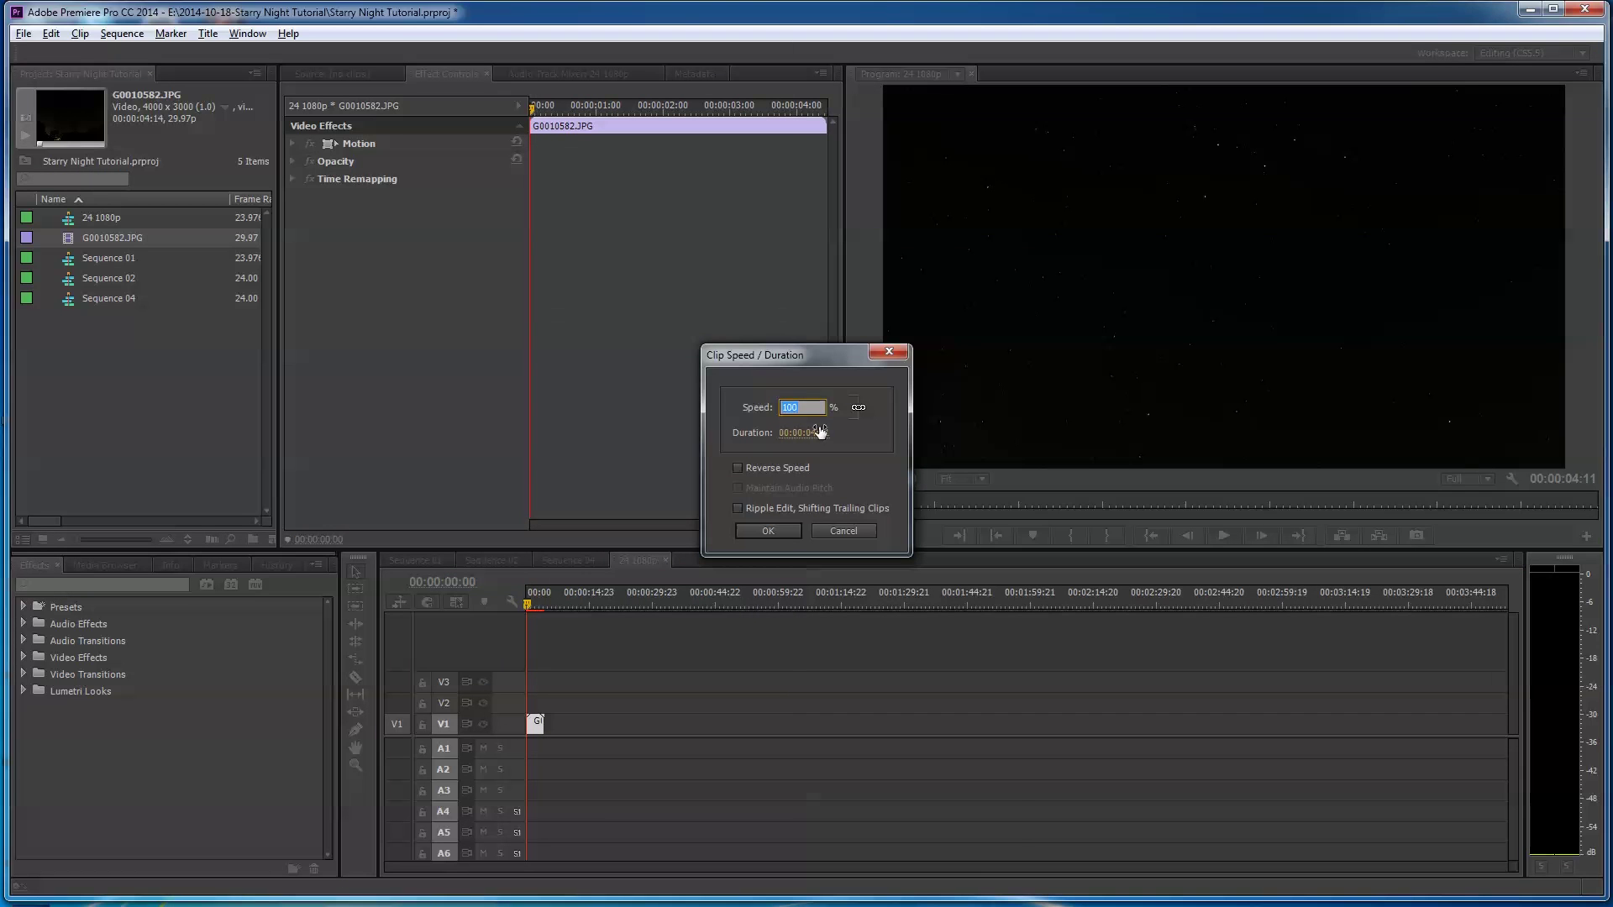
type("80")
left_click(767, 530)
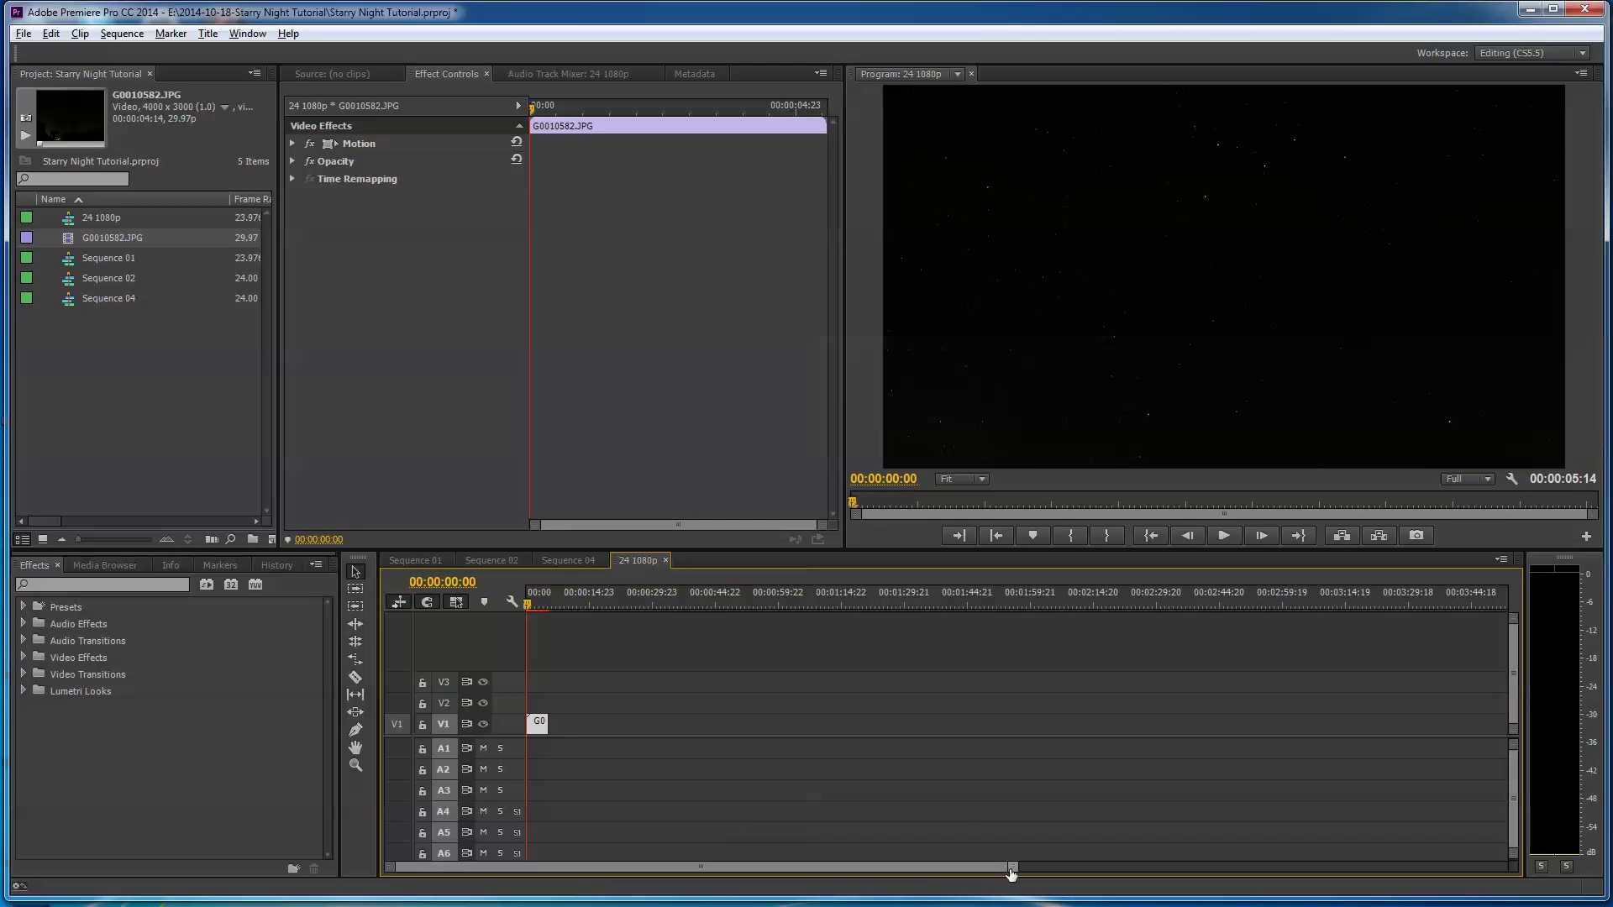
left_click_drag(1012, 868, 785, 827)
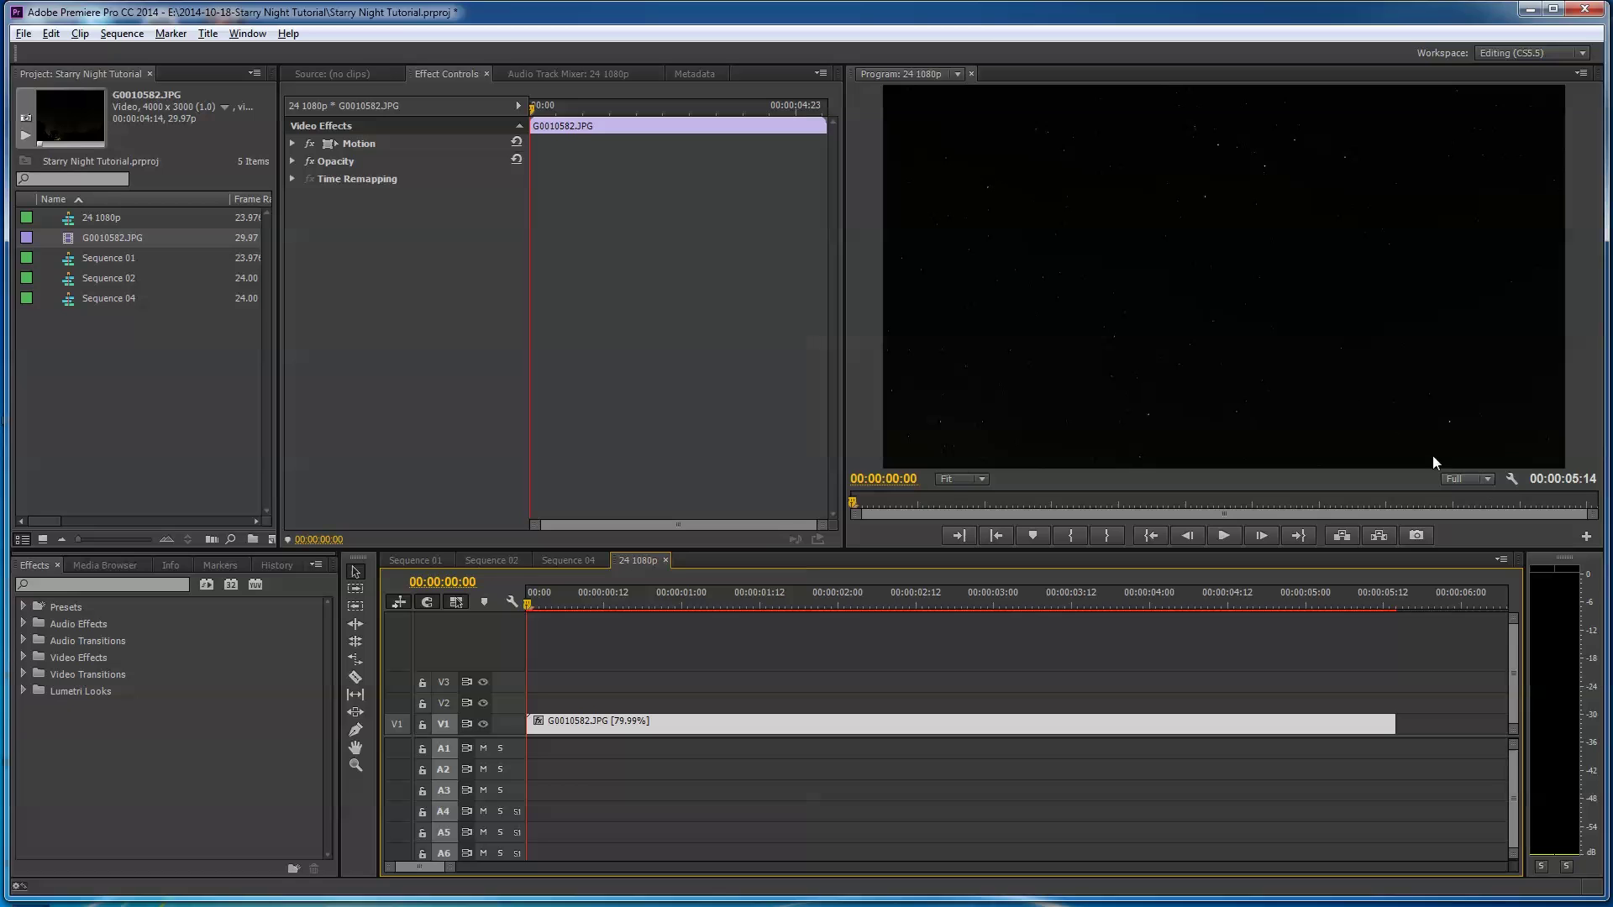
left_click(1509, 478)
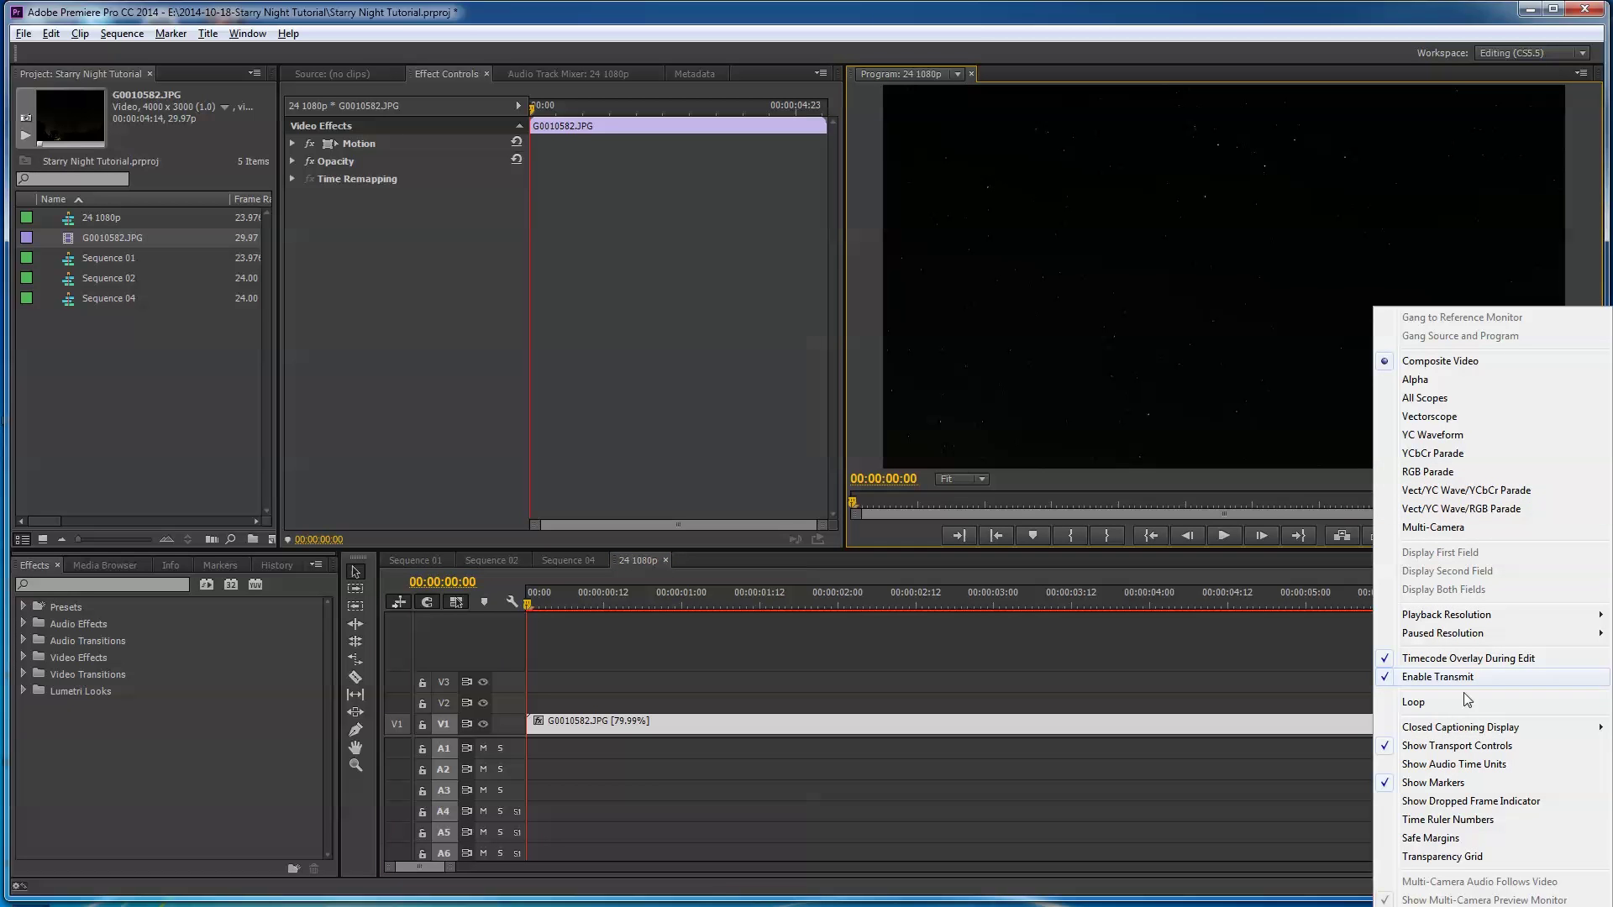
left_click(1510, 477)
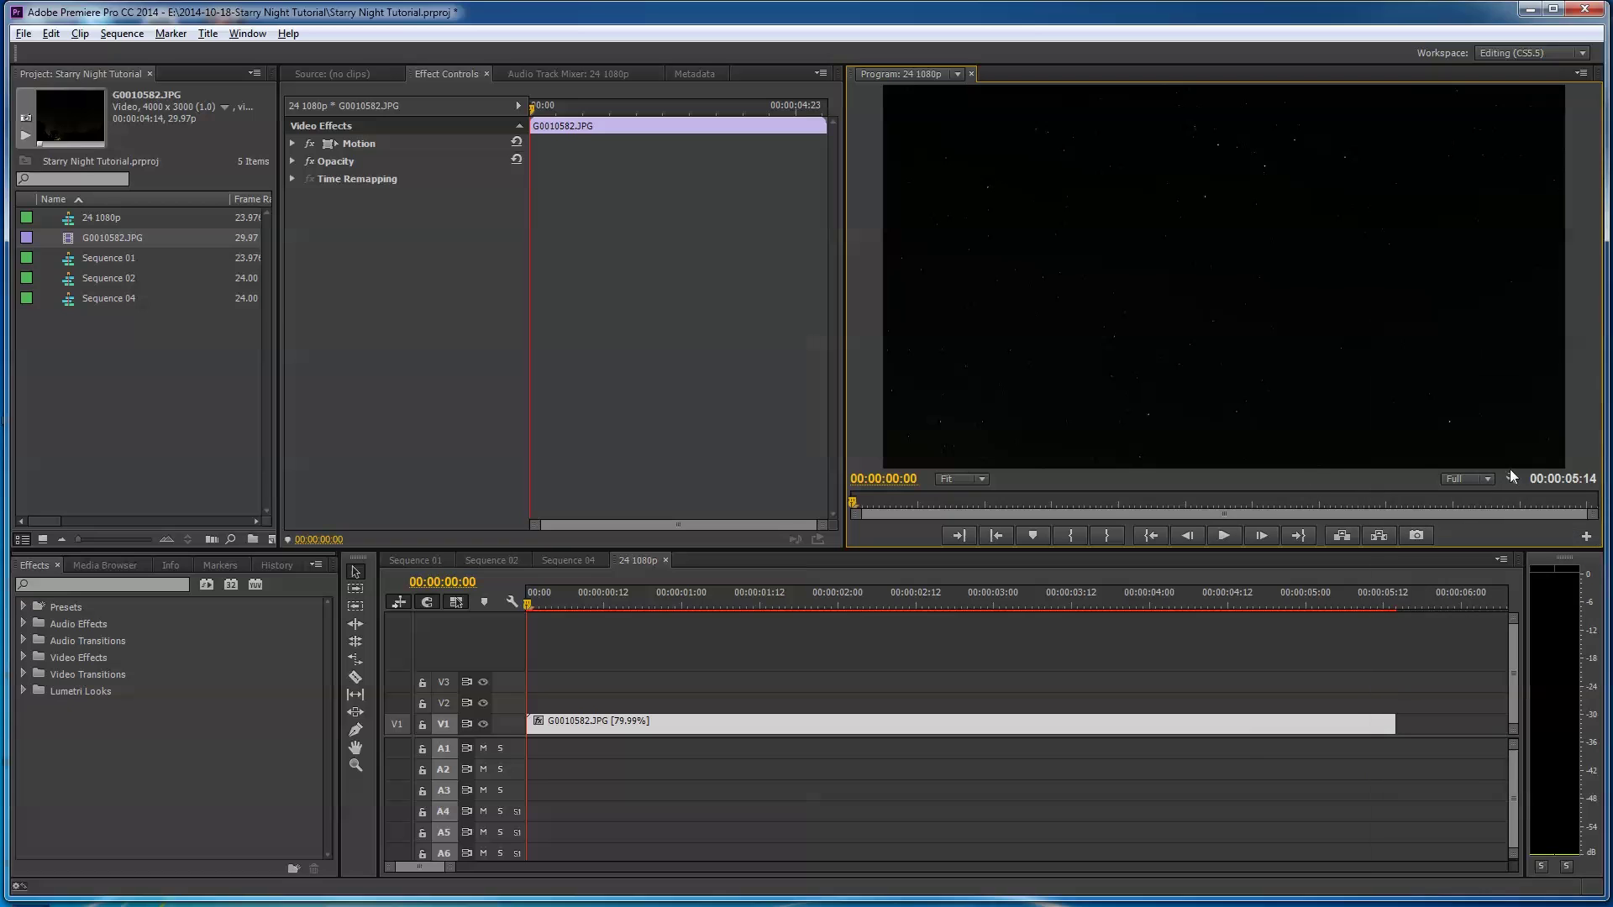
left_click(1510, 479)
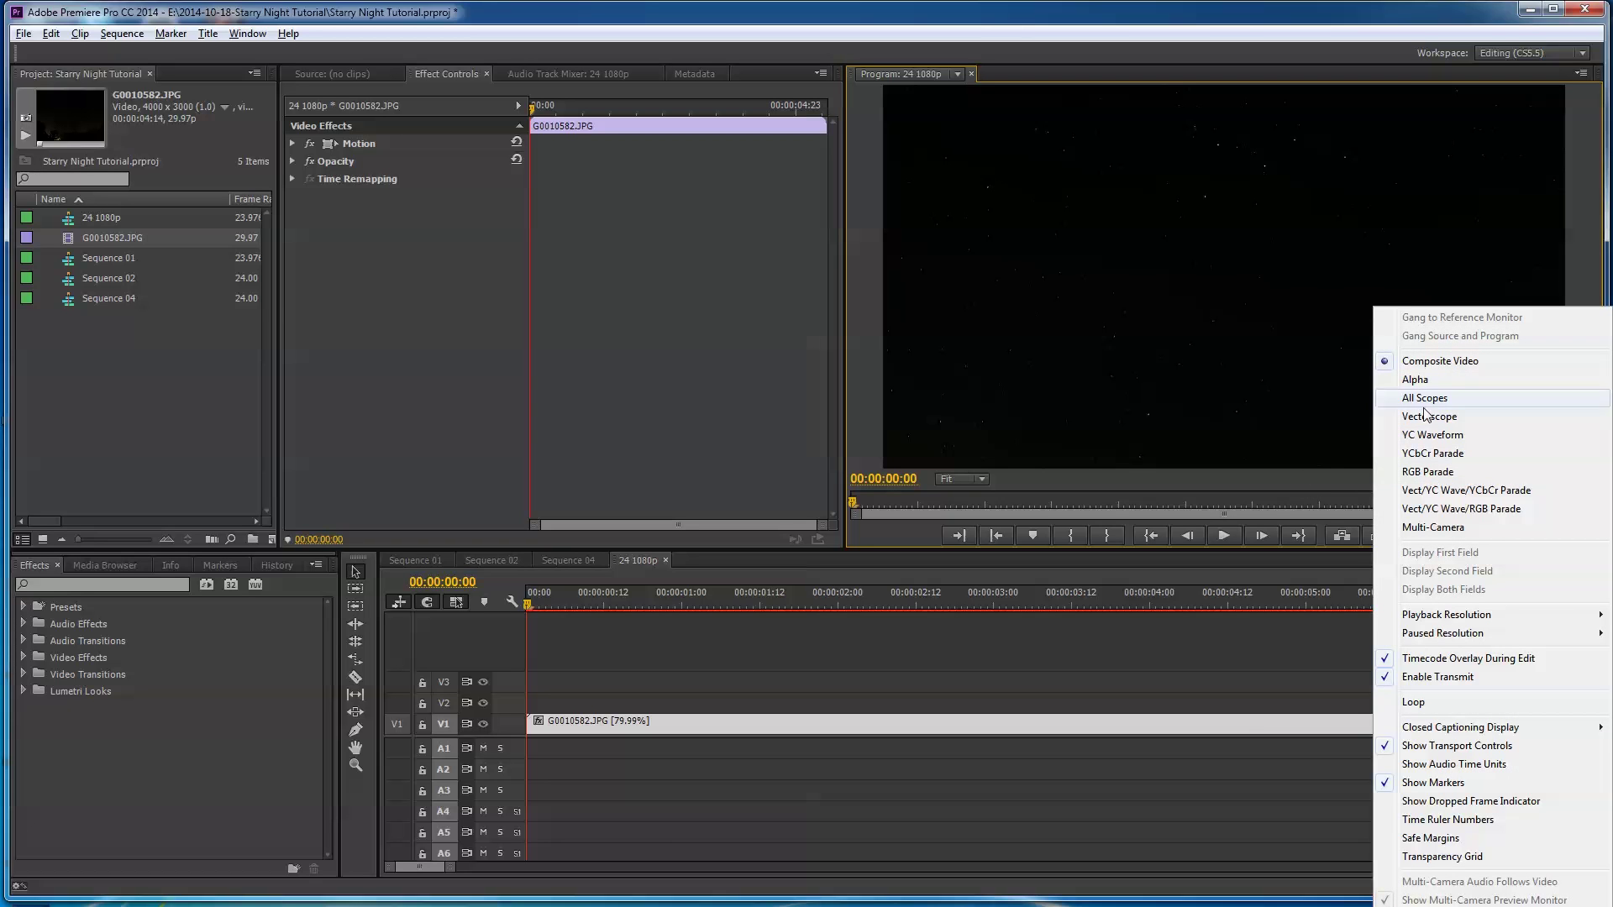
mouse_move(1451, 618)
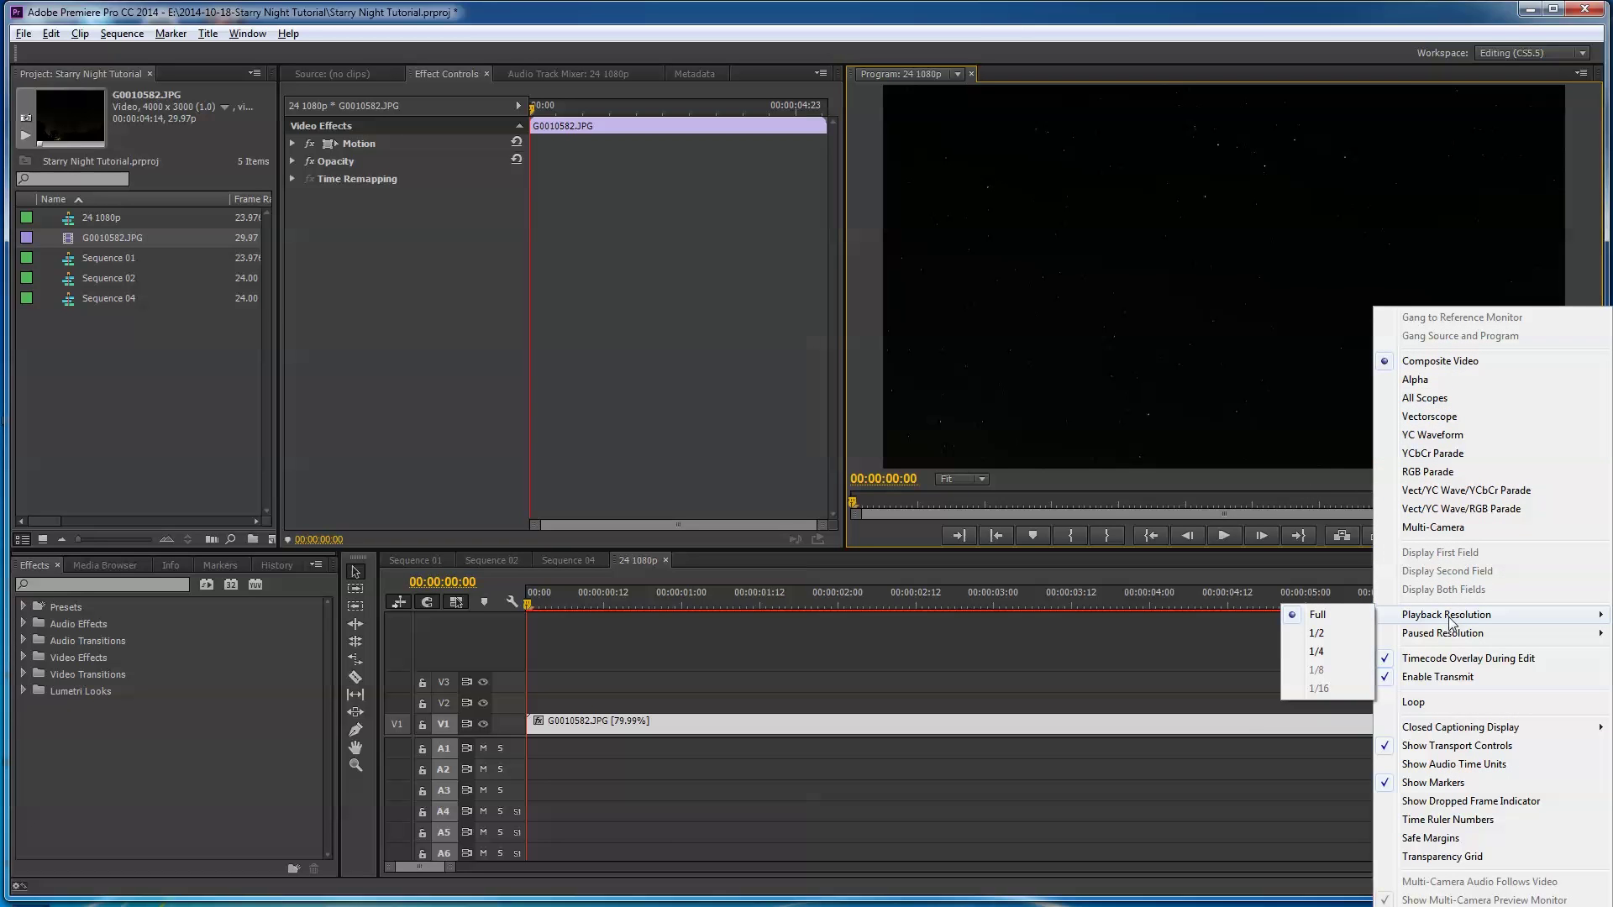
left_click(1262, 481)
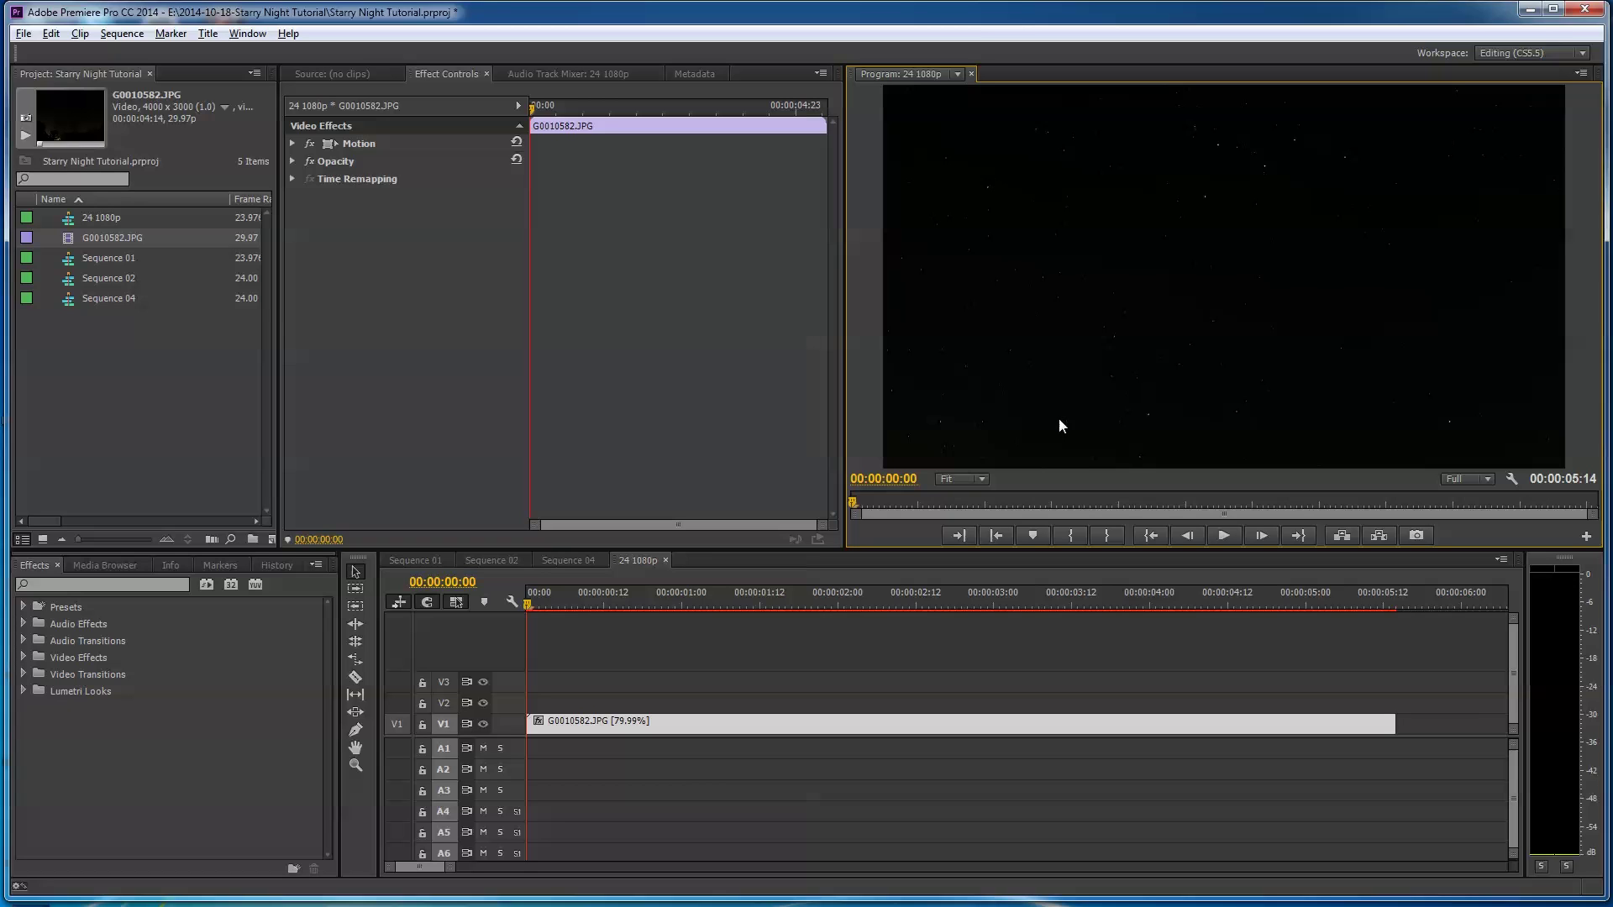
Play the 24 1080p sequence full-screen, park the playhead at 00:00:04:10, and restore the layout
key("grave")
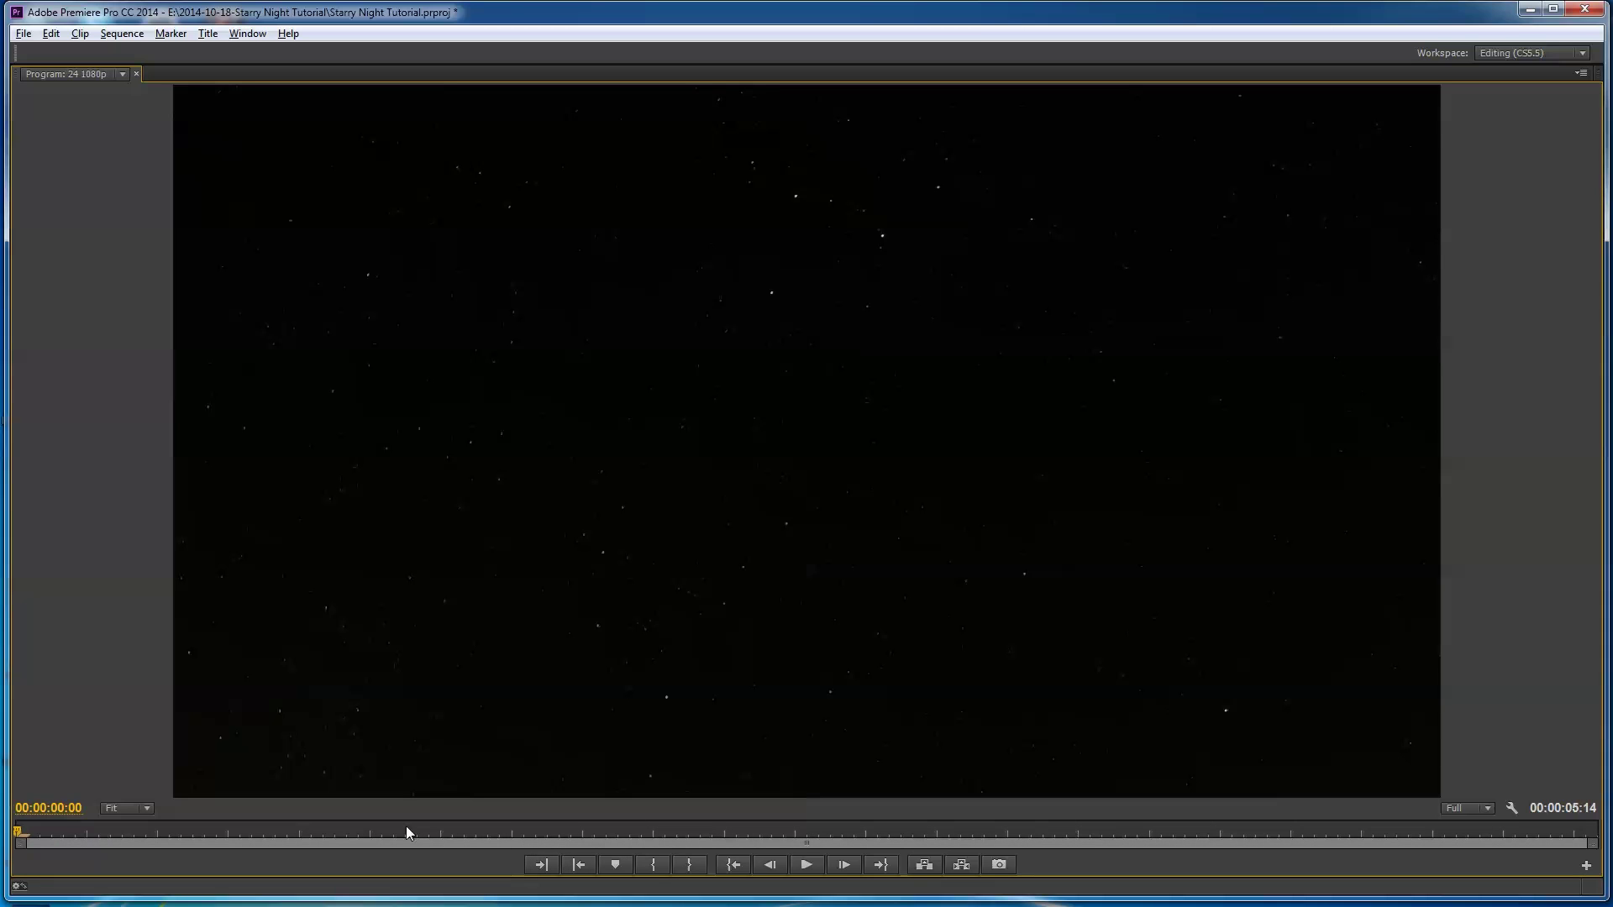
left_click_drag(29, 831, 861, 855)
key("Home")
left_click(807, 865)
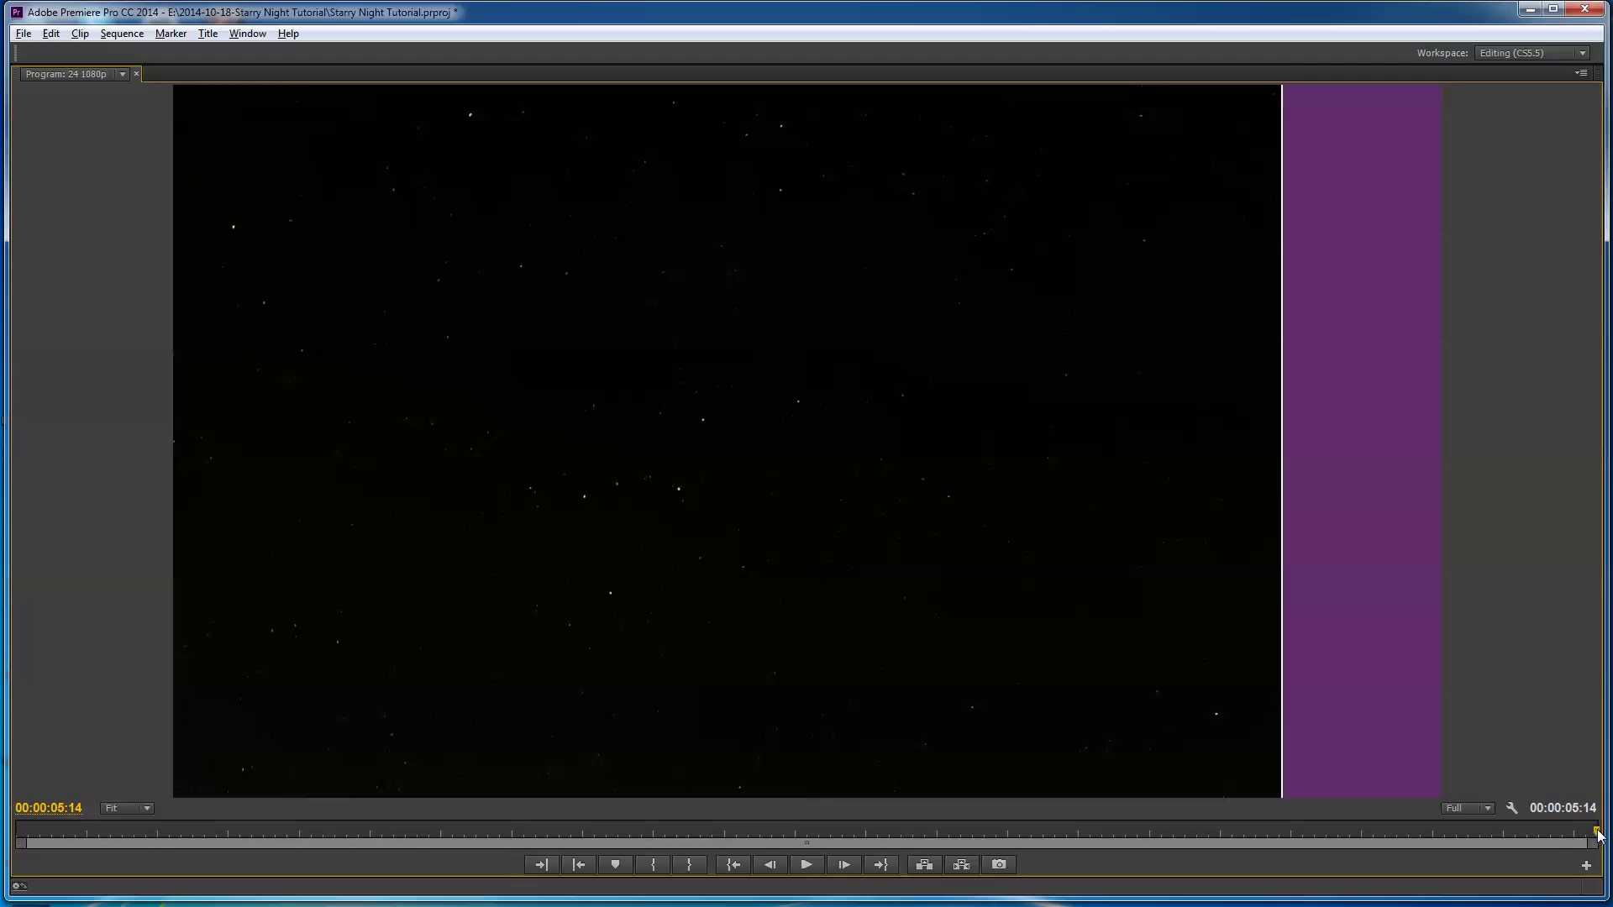
left_click_drag(1319, 840, 1252, 843)
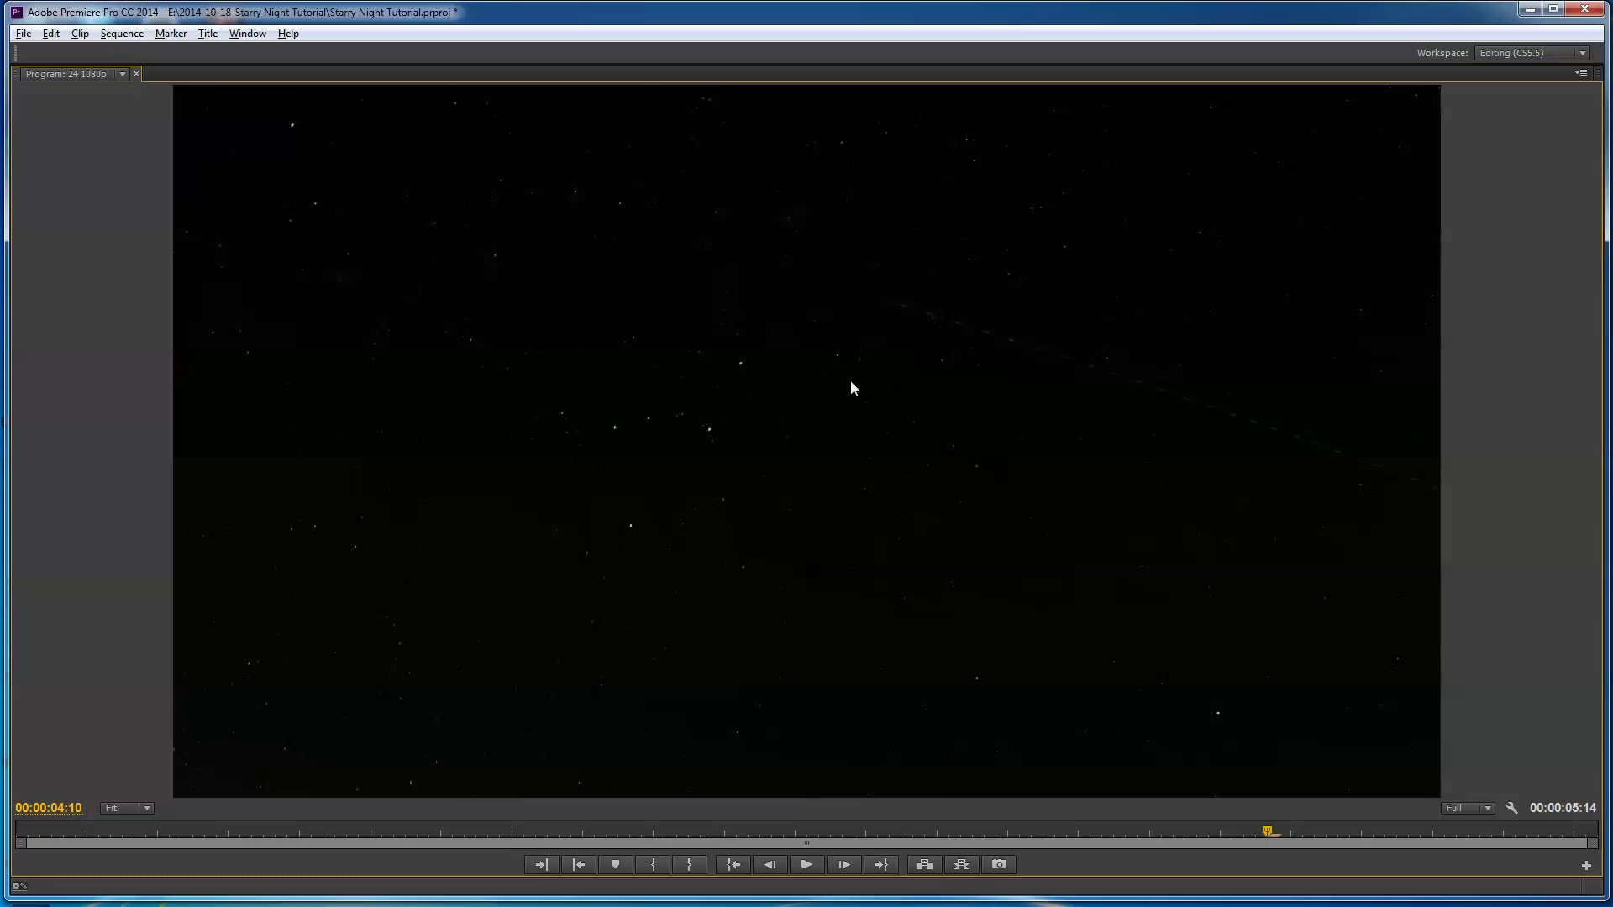
key("grave")
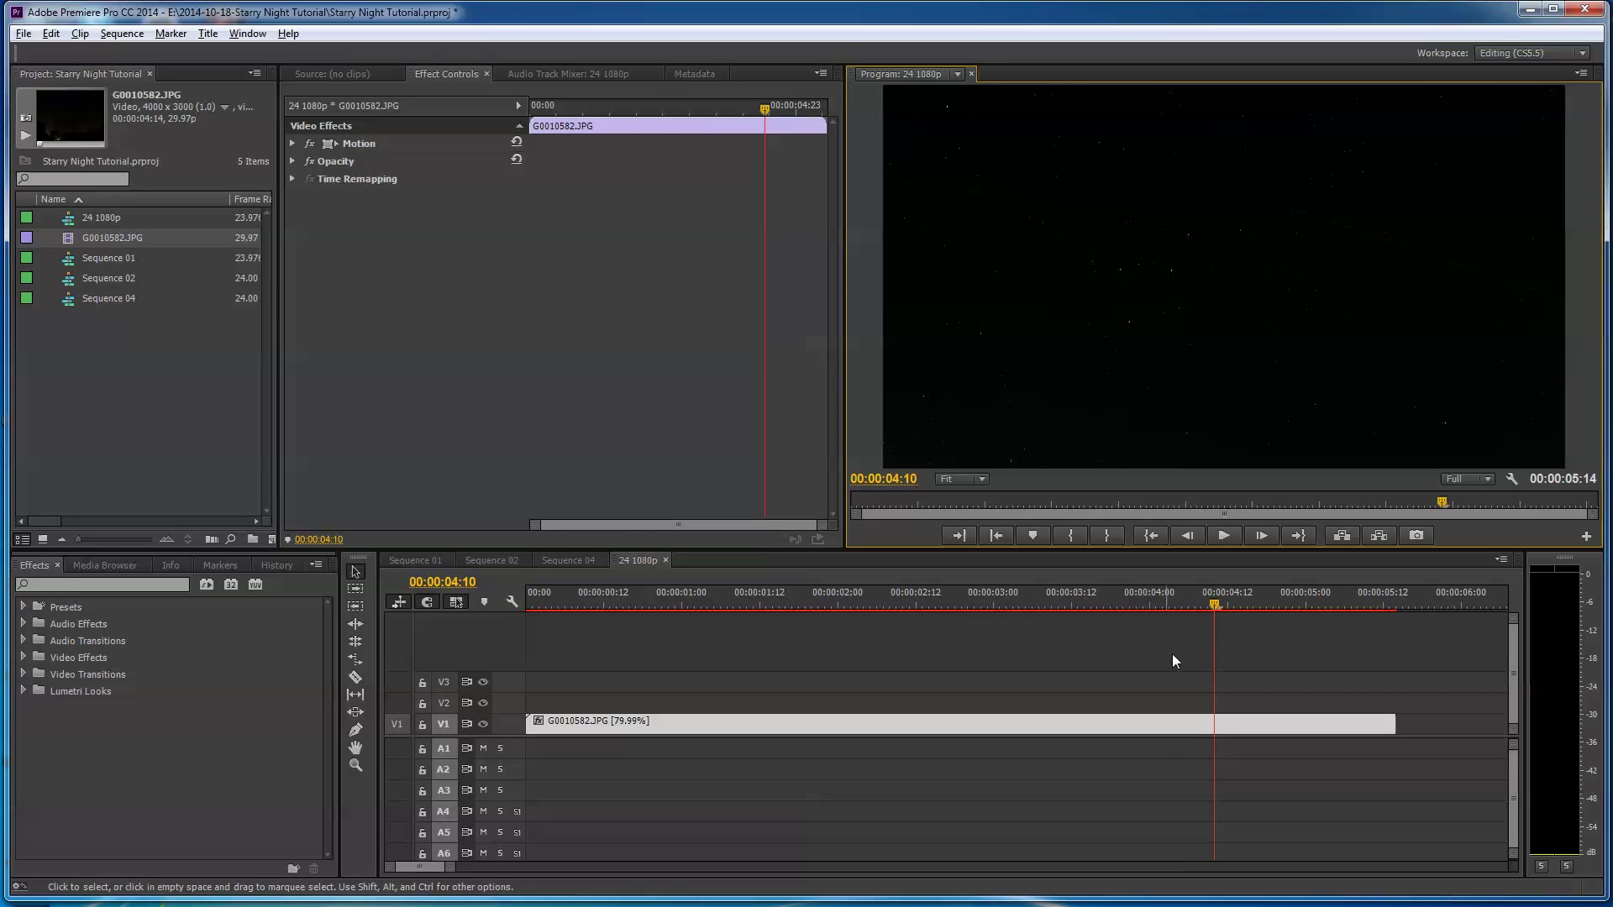
Set G0010582.JPG's Motion Scale to 38.5 and Position Y to 669.0, viewed full-window
left_click_drag(1148, 611, 818, 622)
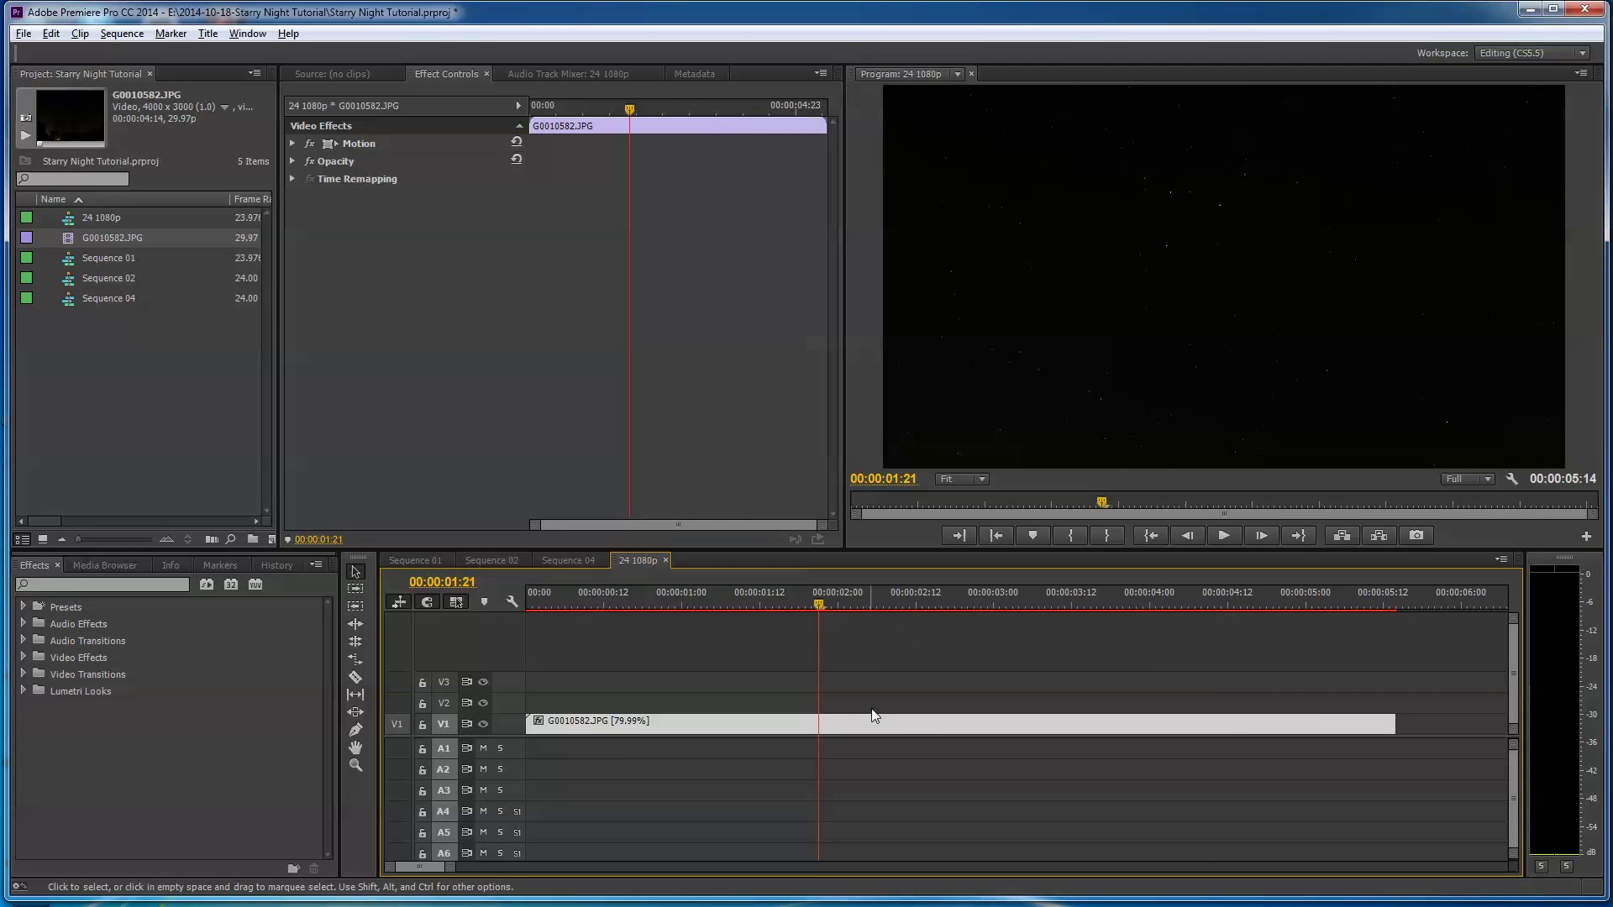
left_click(292, 143)
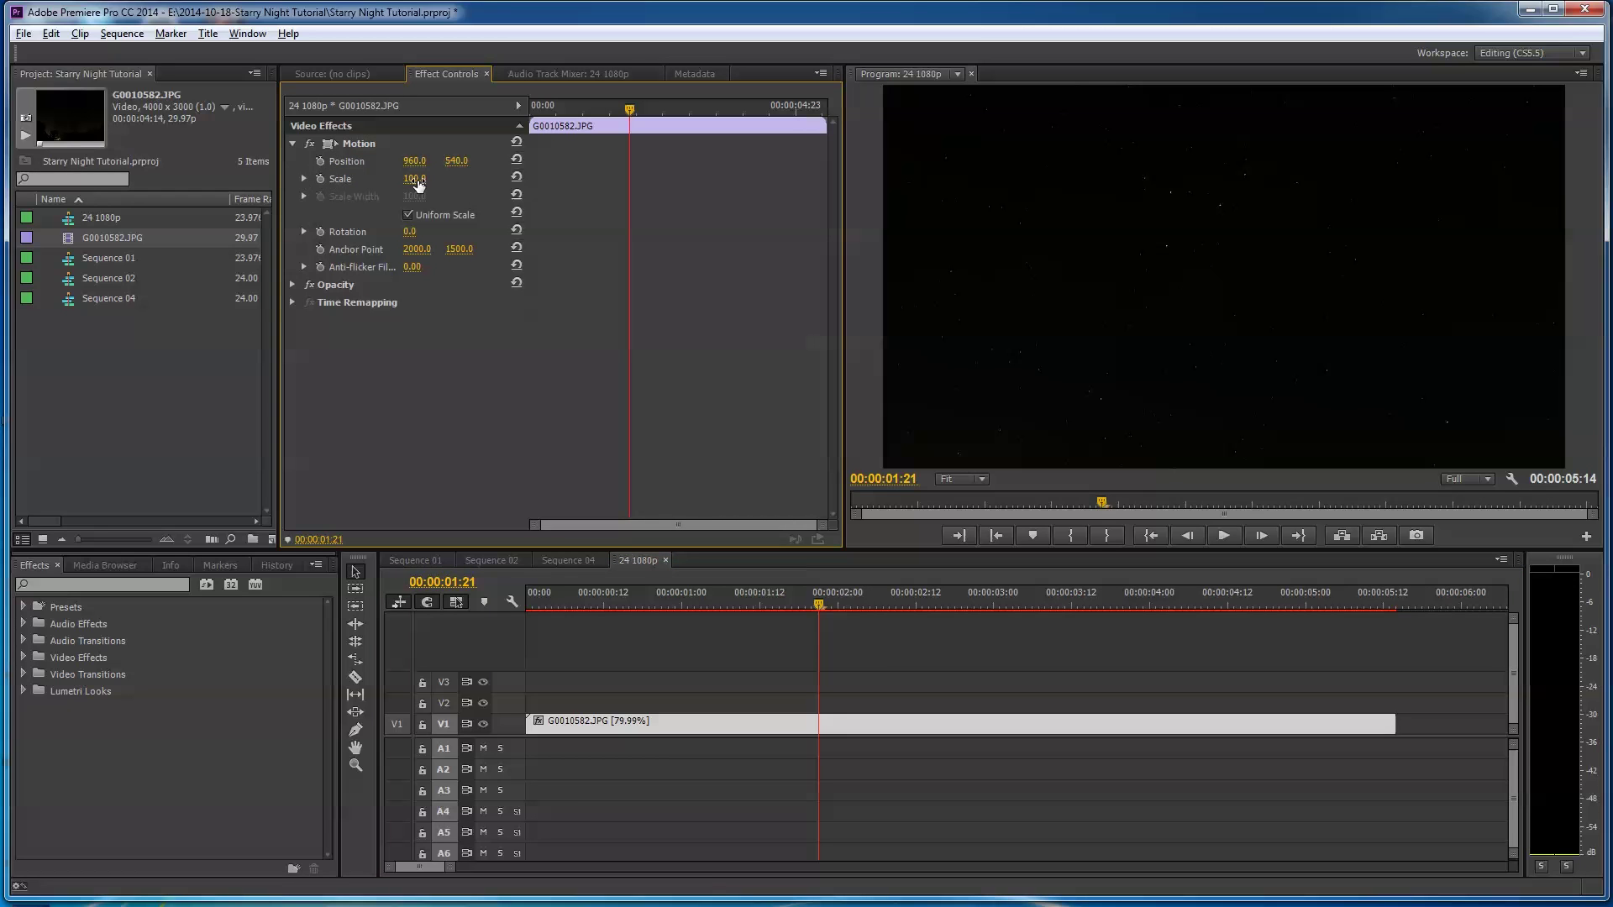
left_click(303, 178)
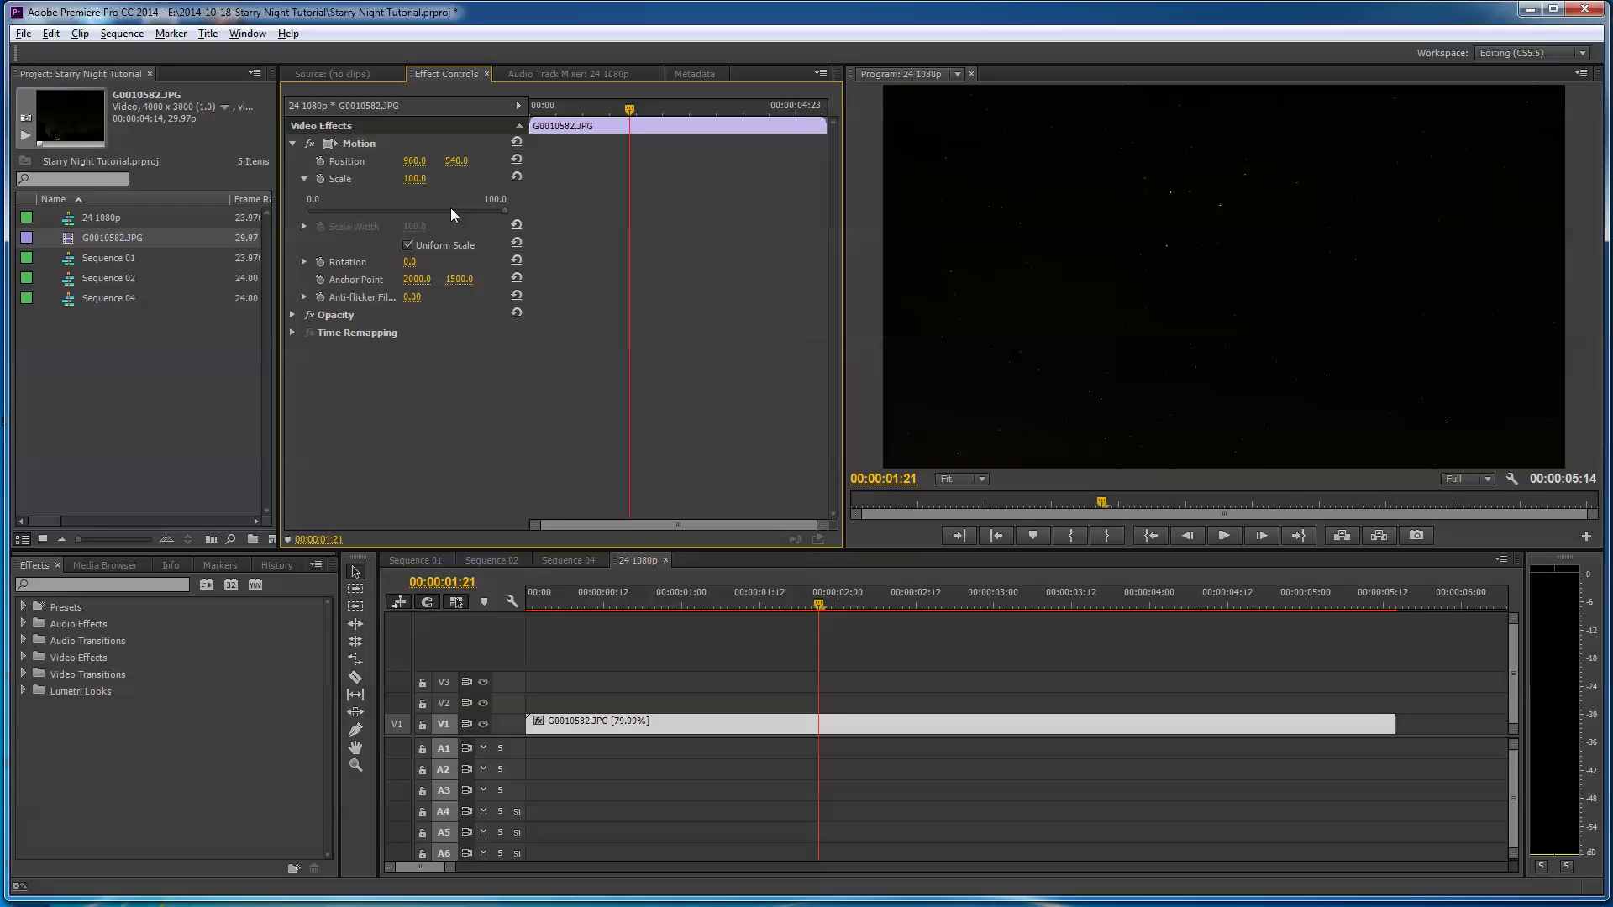
left_click_drag(503, 210, 385, 219)
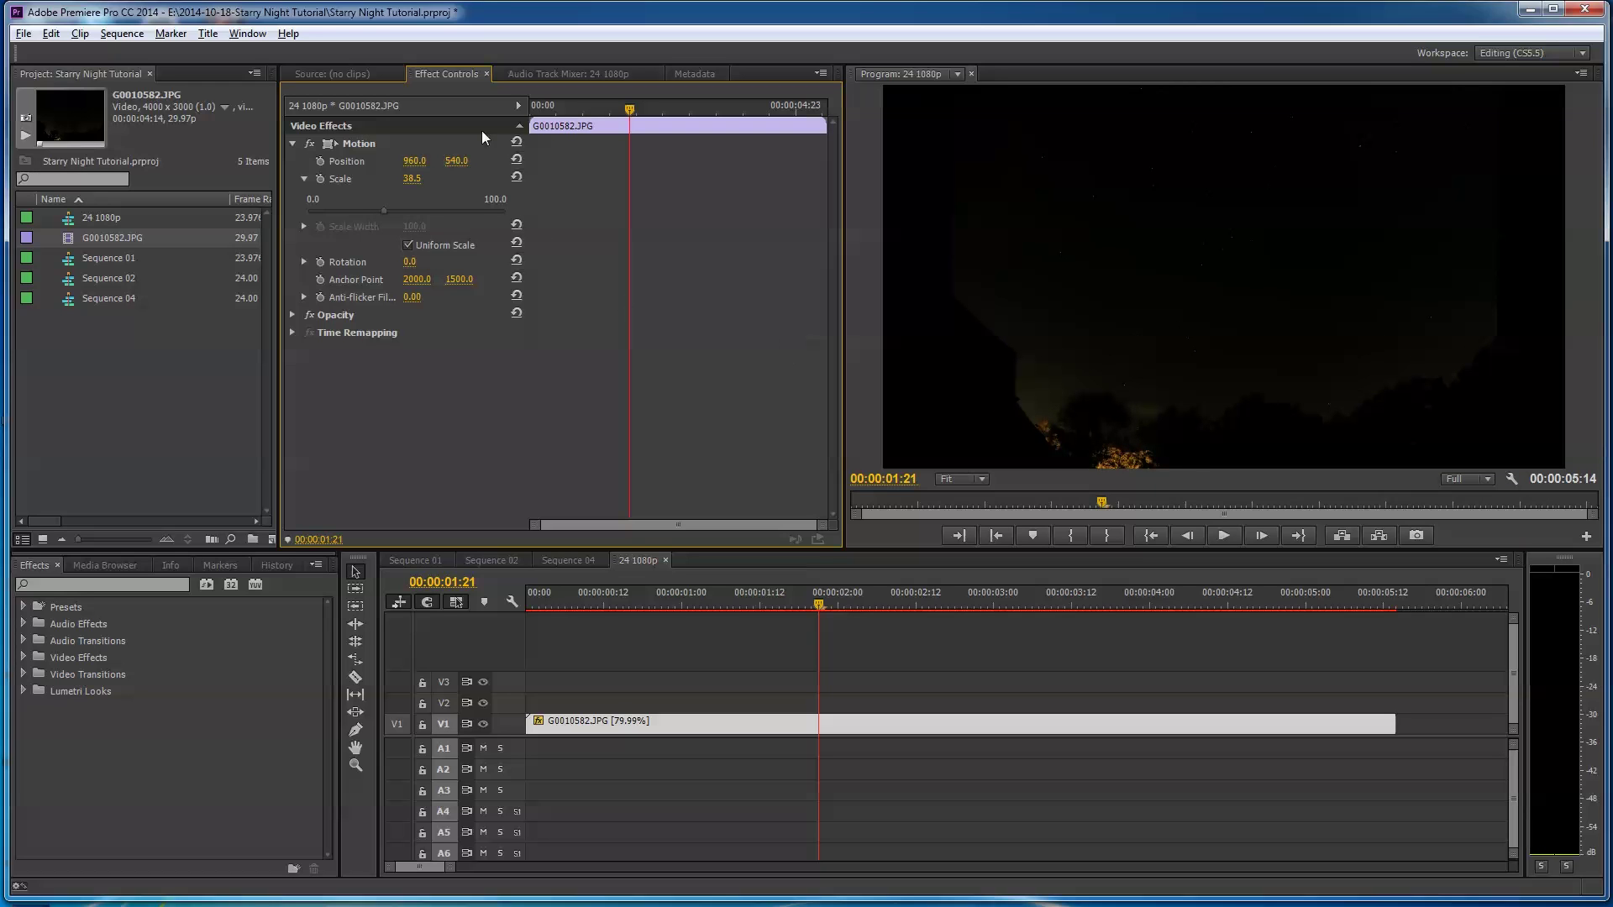
left_click_drag(454, 161, 506, 162)
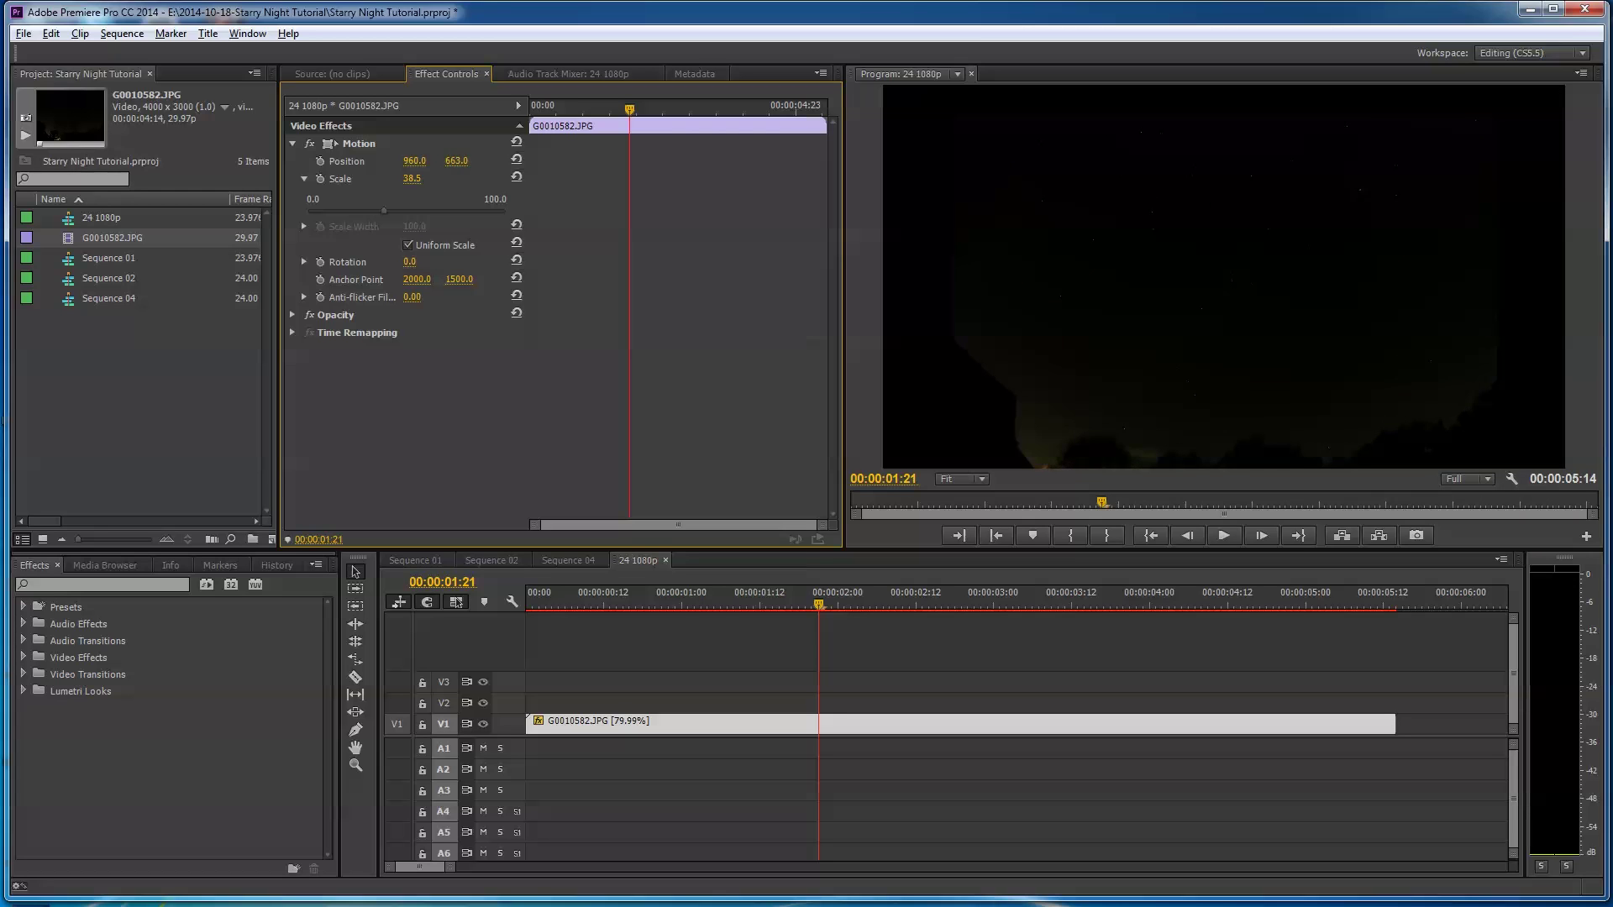
left_click(460, 161)
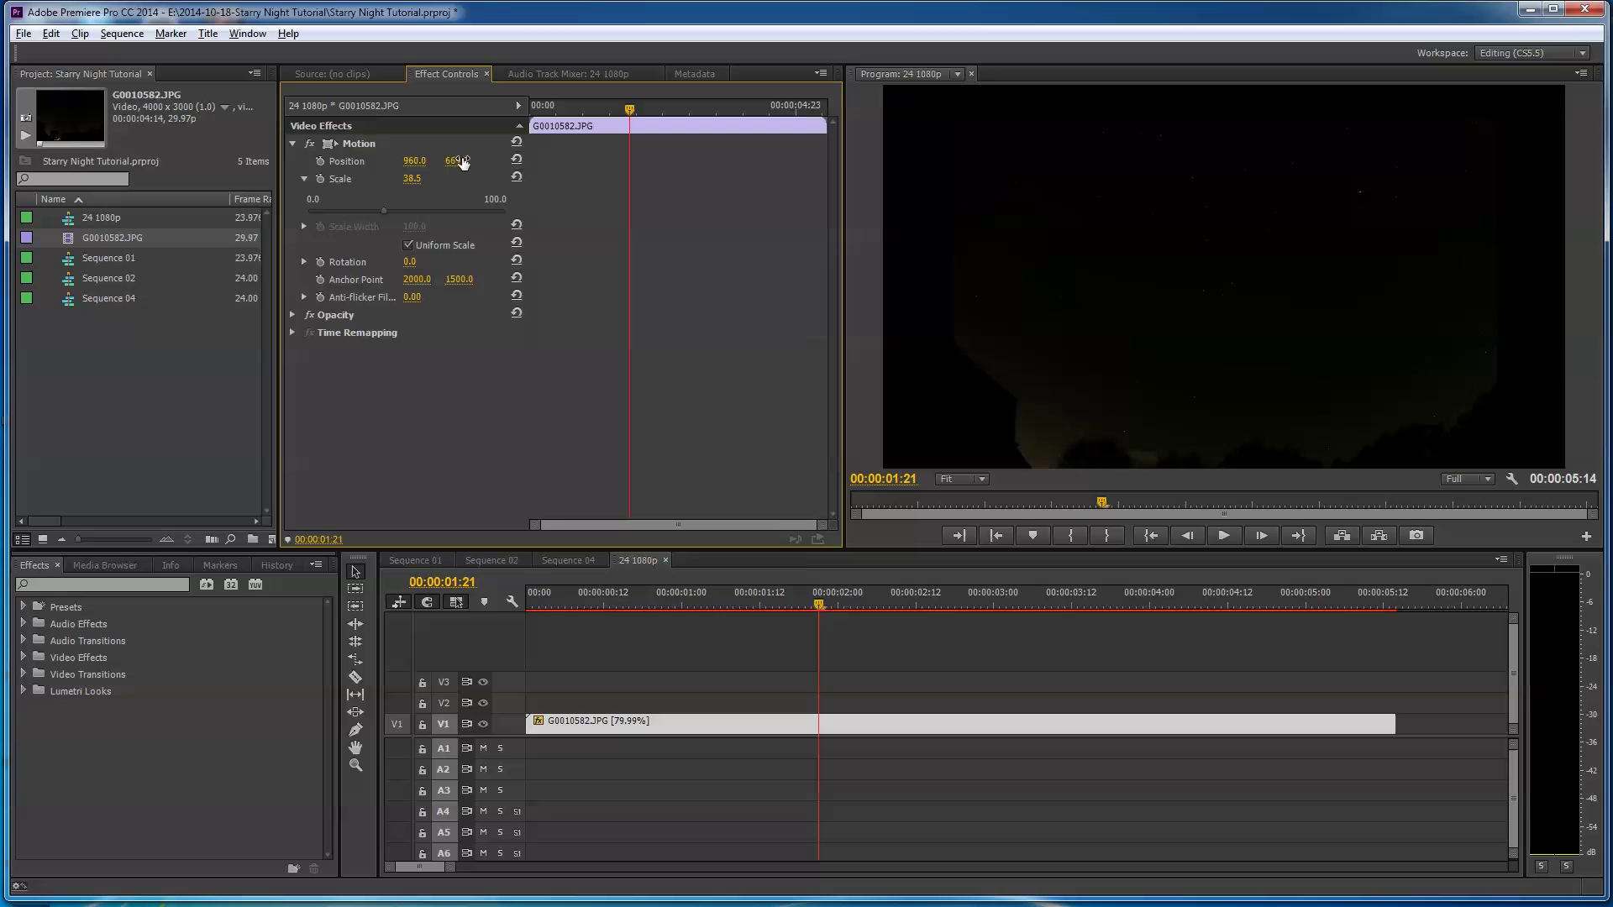
left_click(1226, 485)
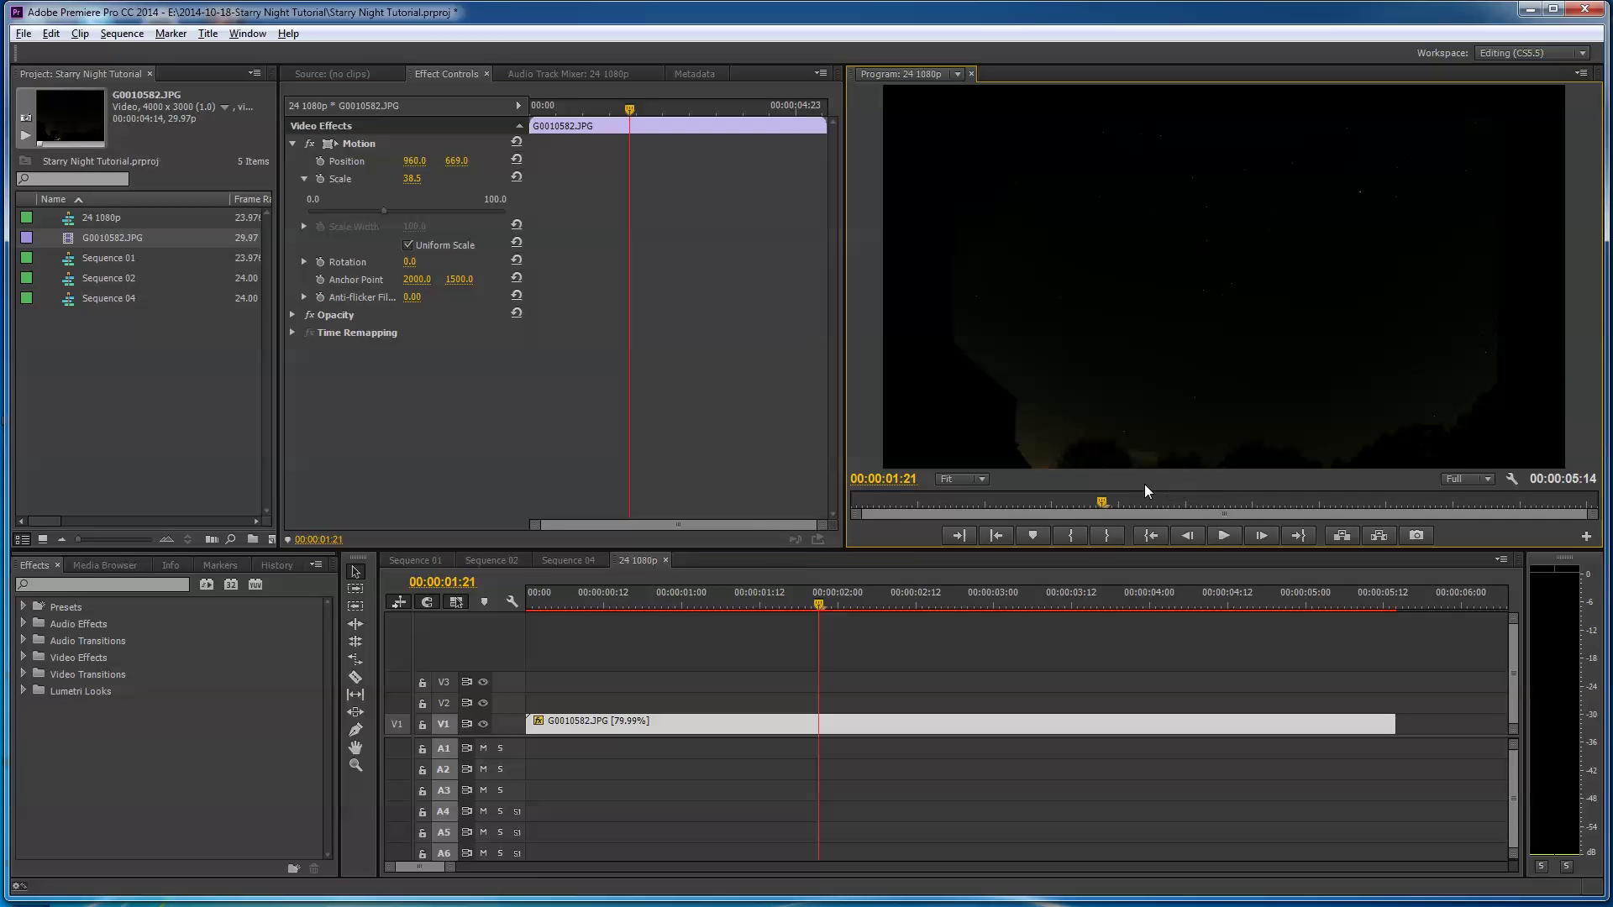
key("grave")
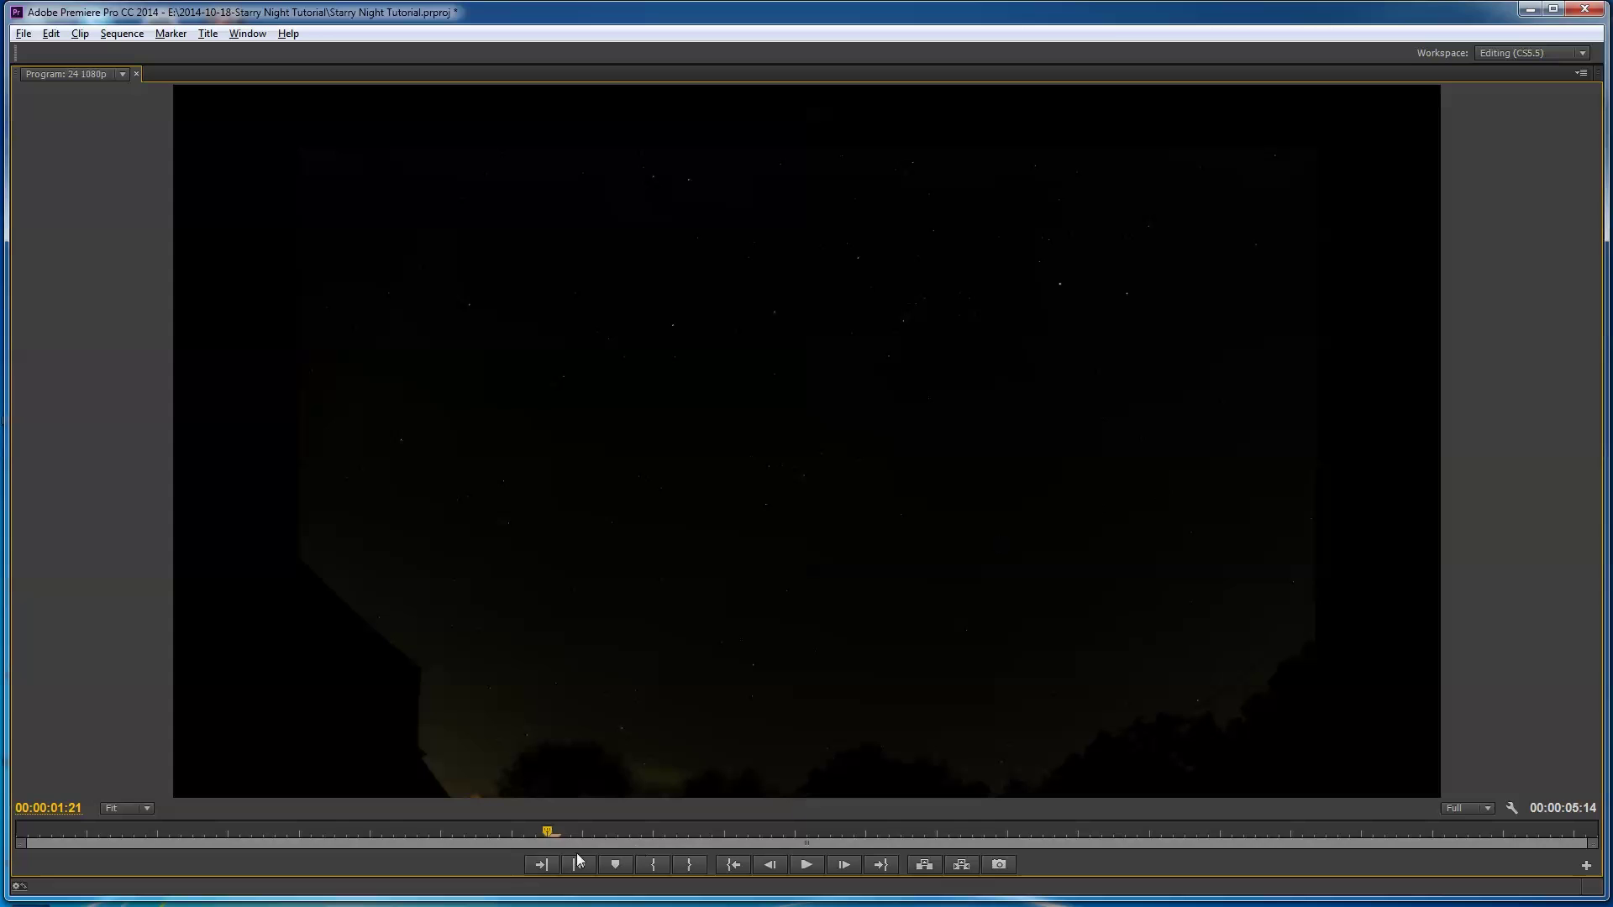
Review the 1080p sequence from the start, then save and return to the normal workspace
left_click_drag(531, 831, 32, 788)
left_click(808, 871)
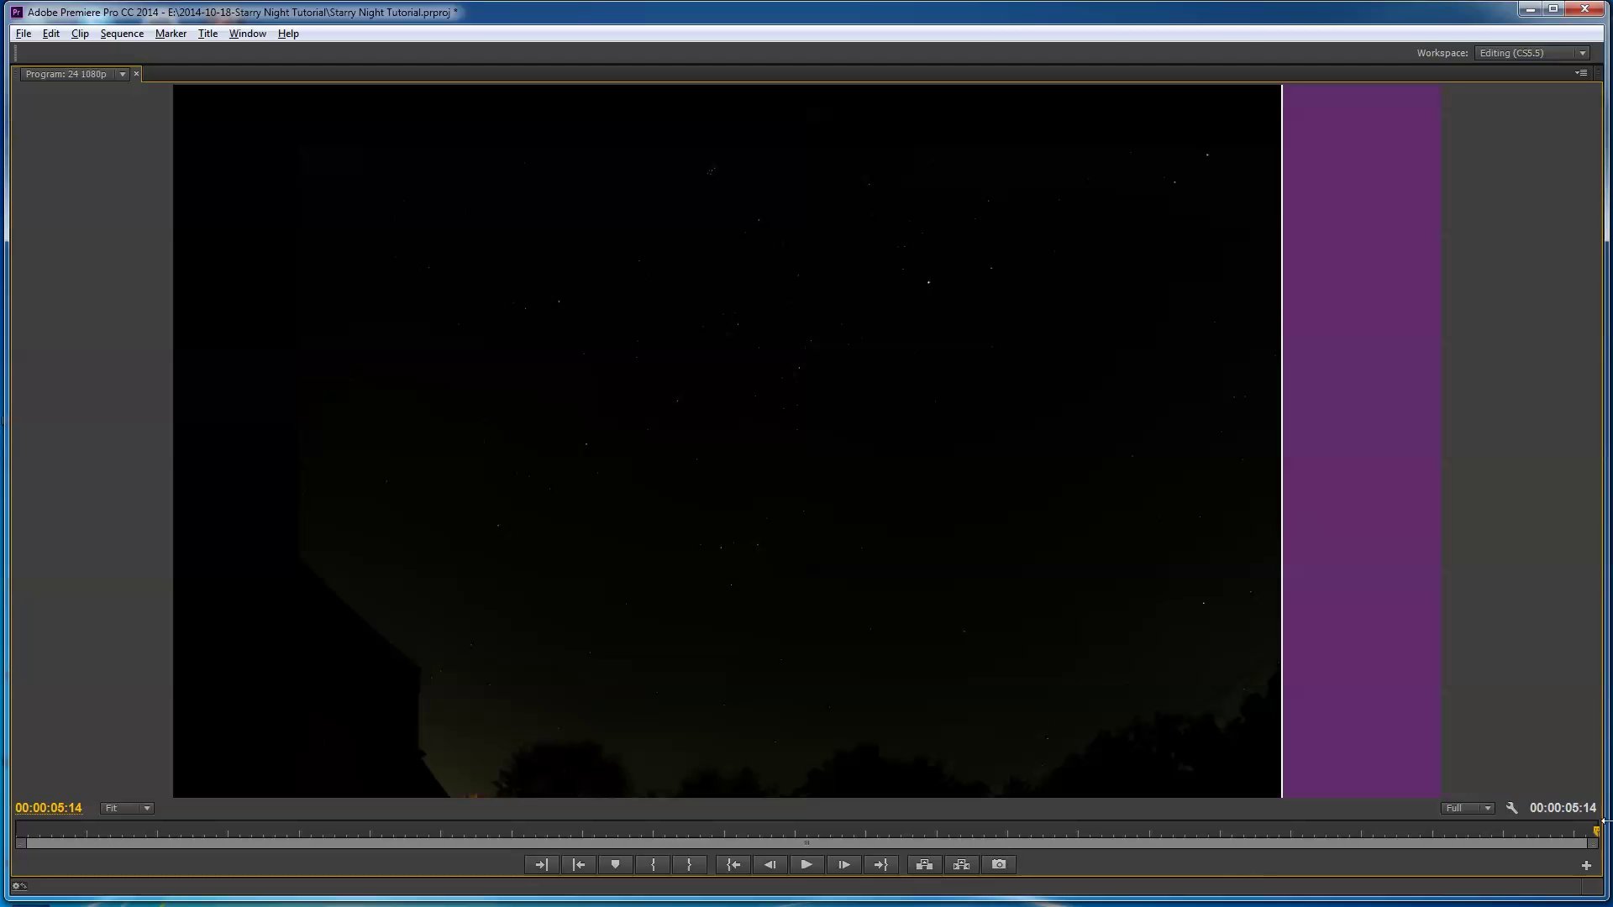
left_click_drag(1593, 836, 369, 854)
left_click_drag(259, 852, 619, 885)
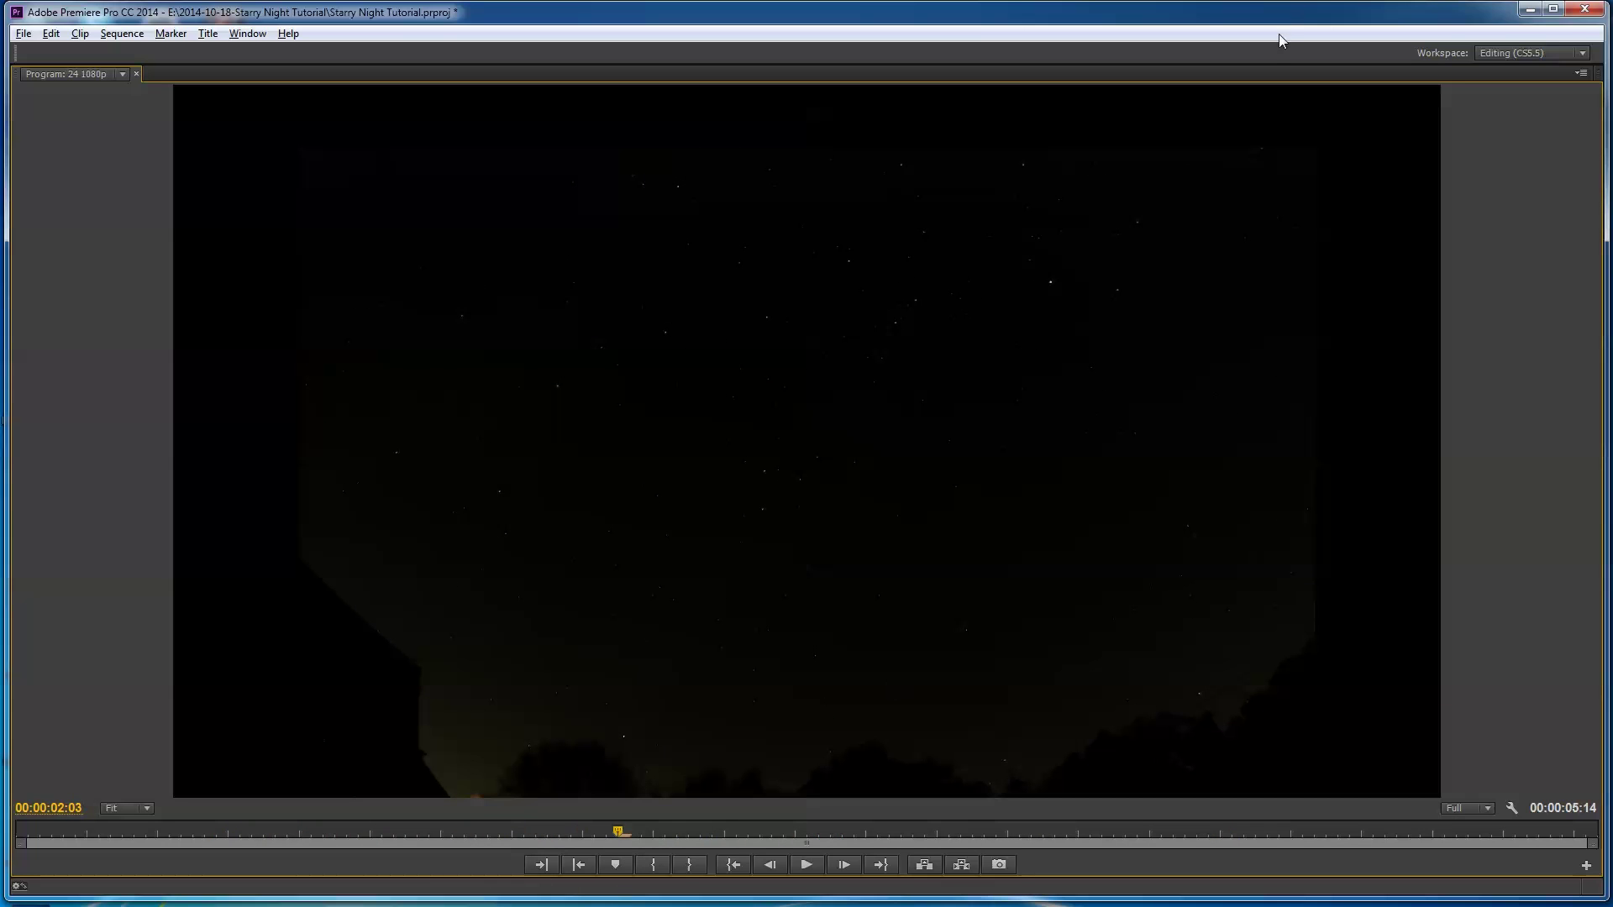
key("ctrl+s")
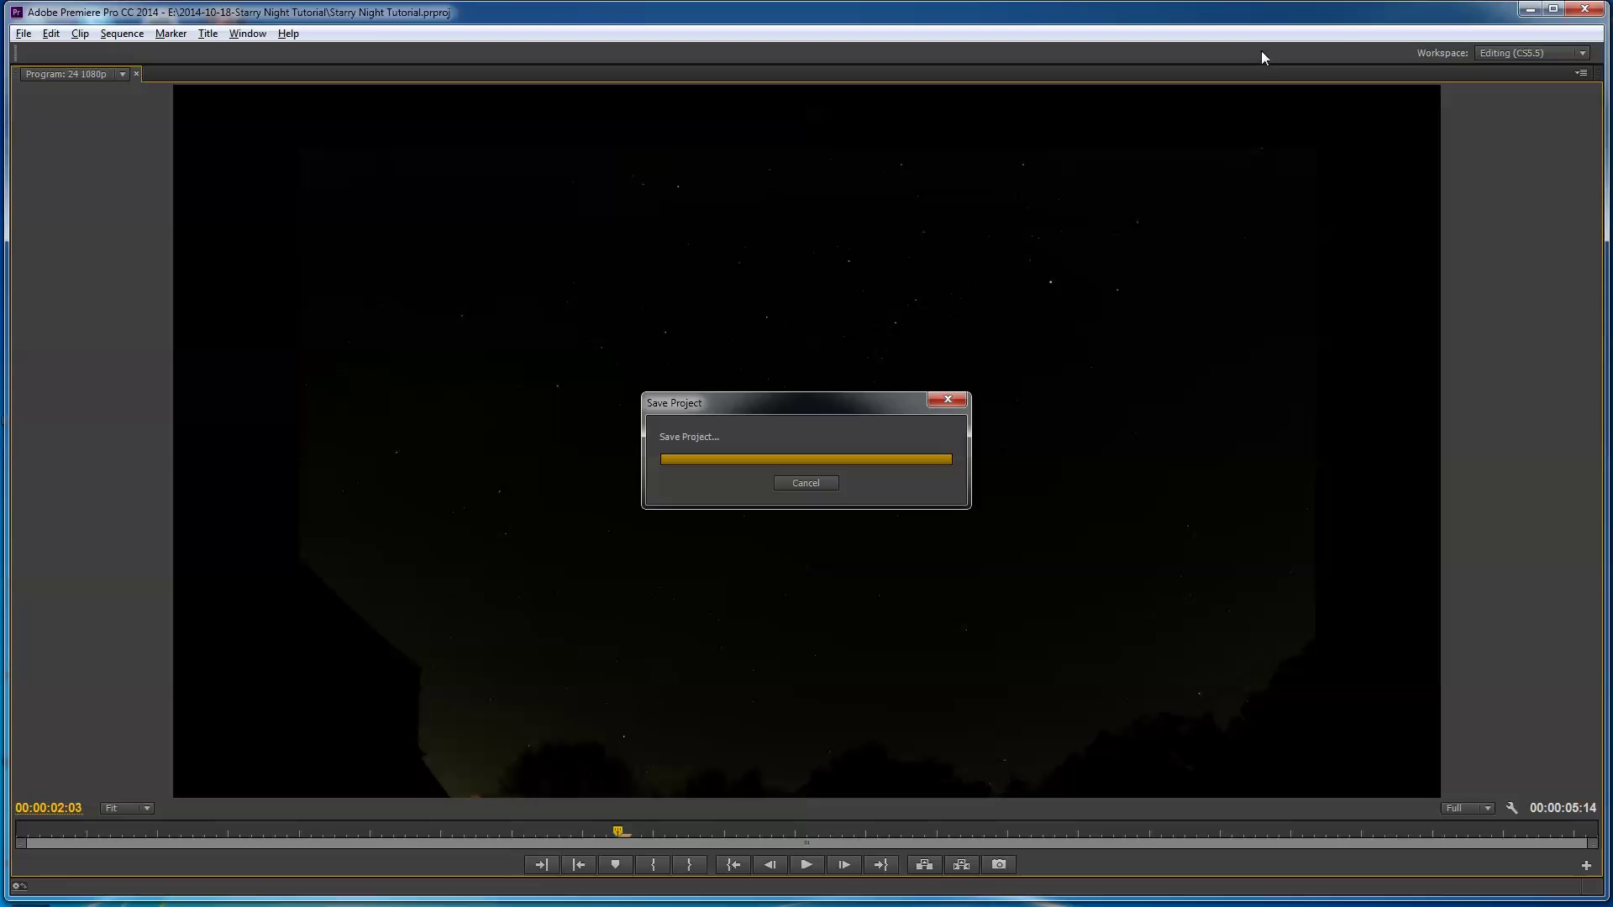
key("grave")
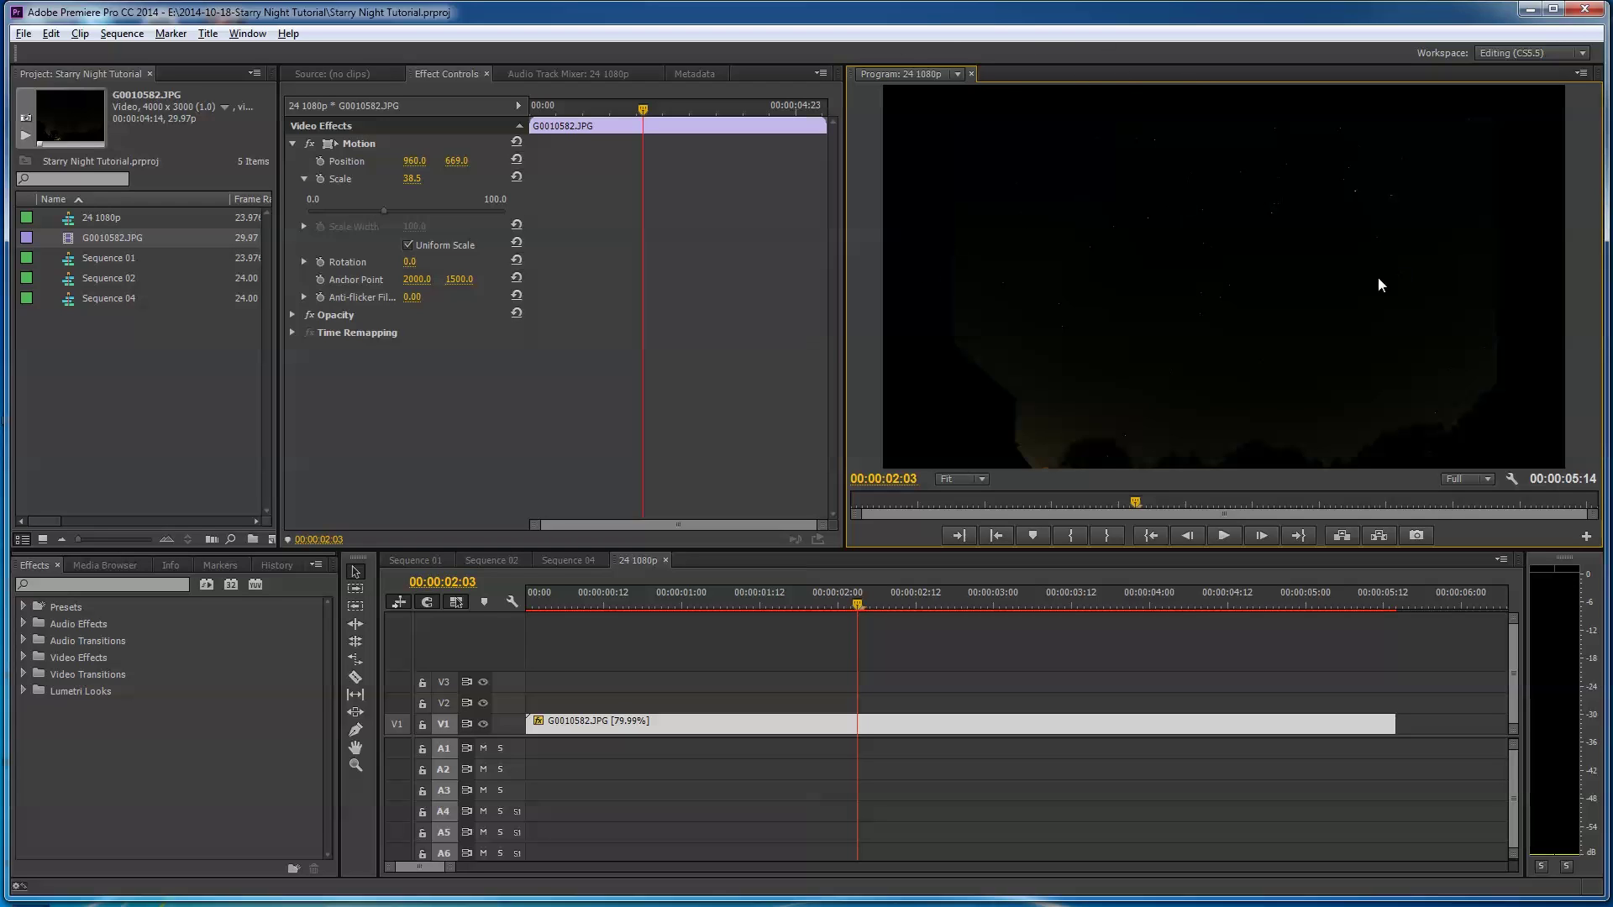
Create a sequence from the RED R3D 4K 16x9 24 preset, named red-4k
right_click(98, 350)
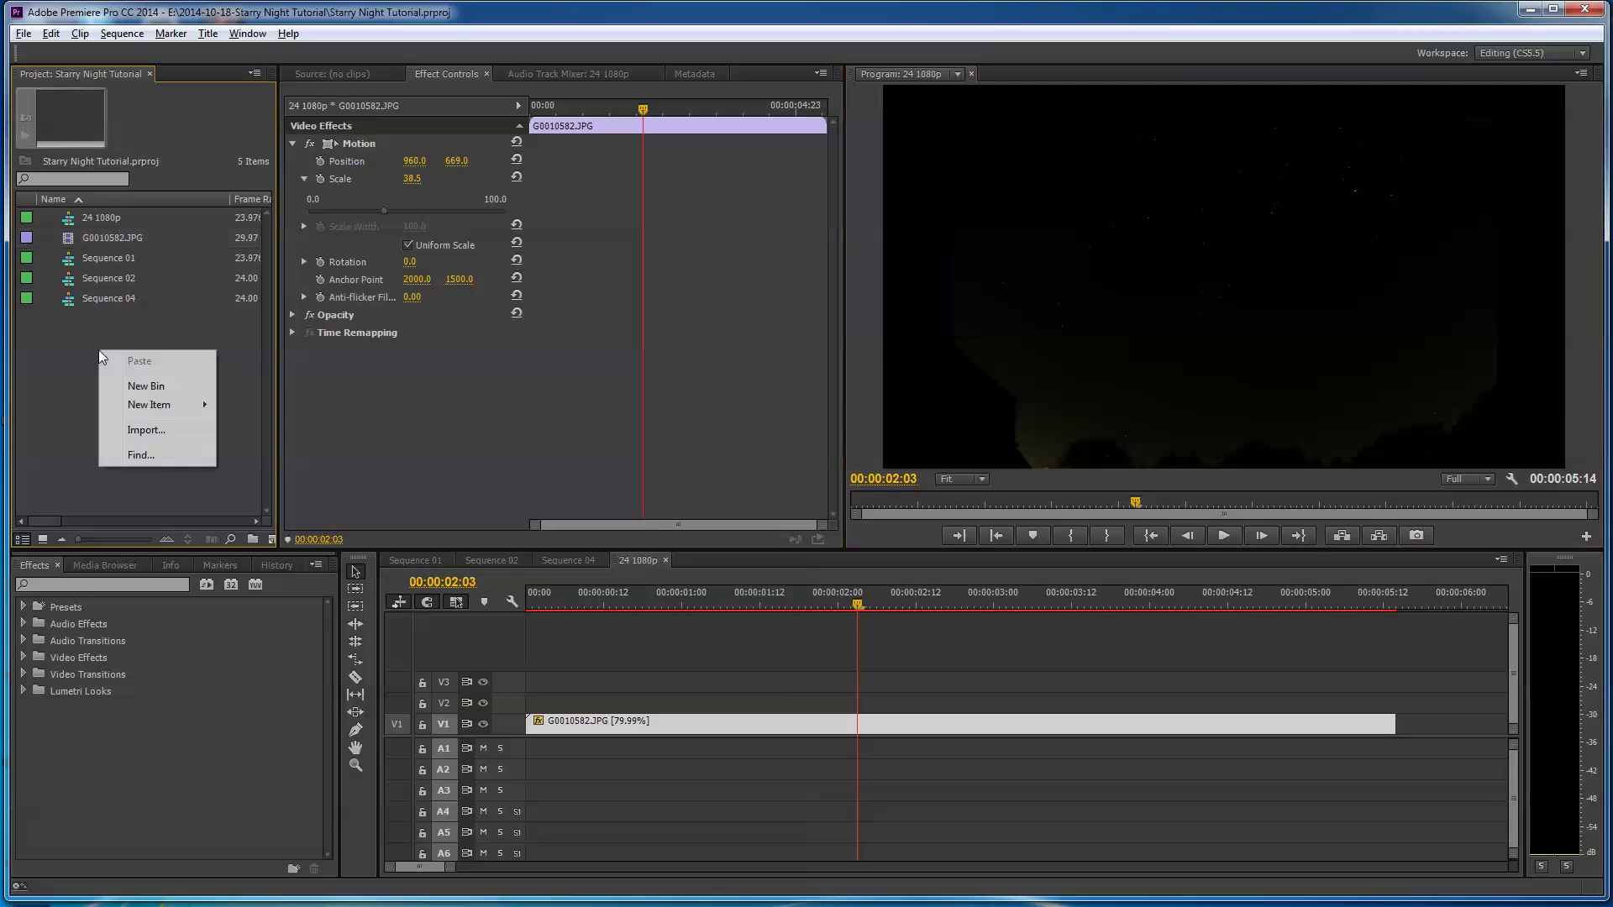
mouse_move(172, 408)
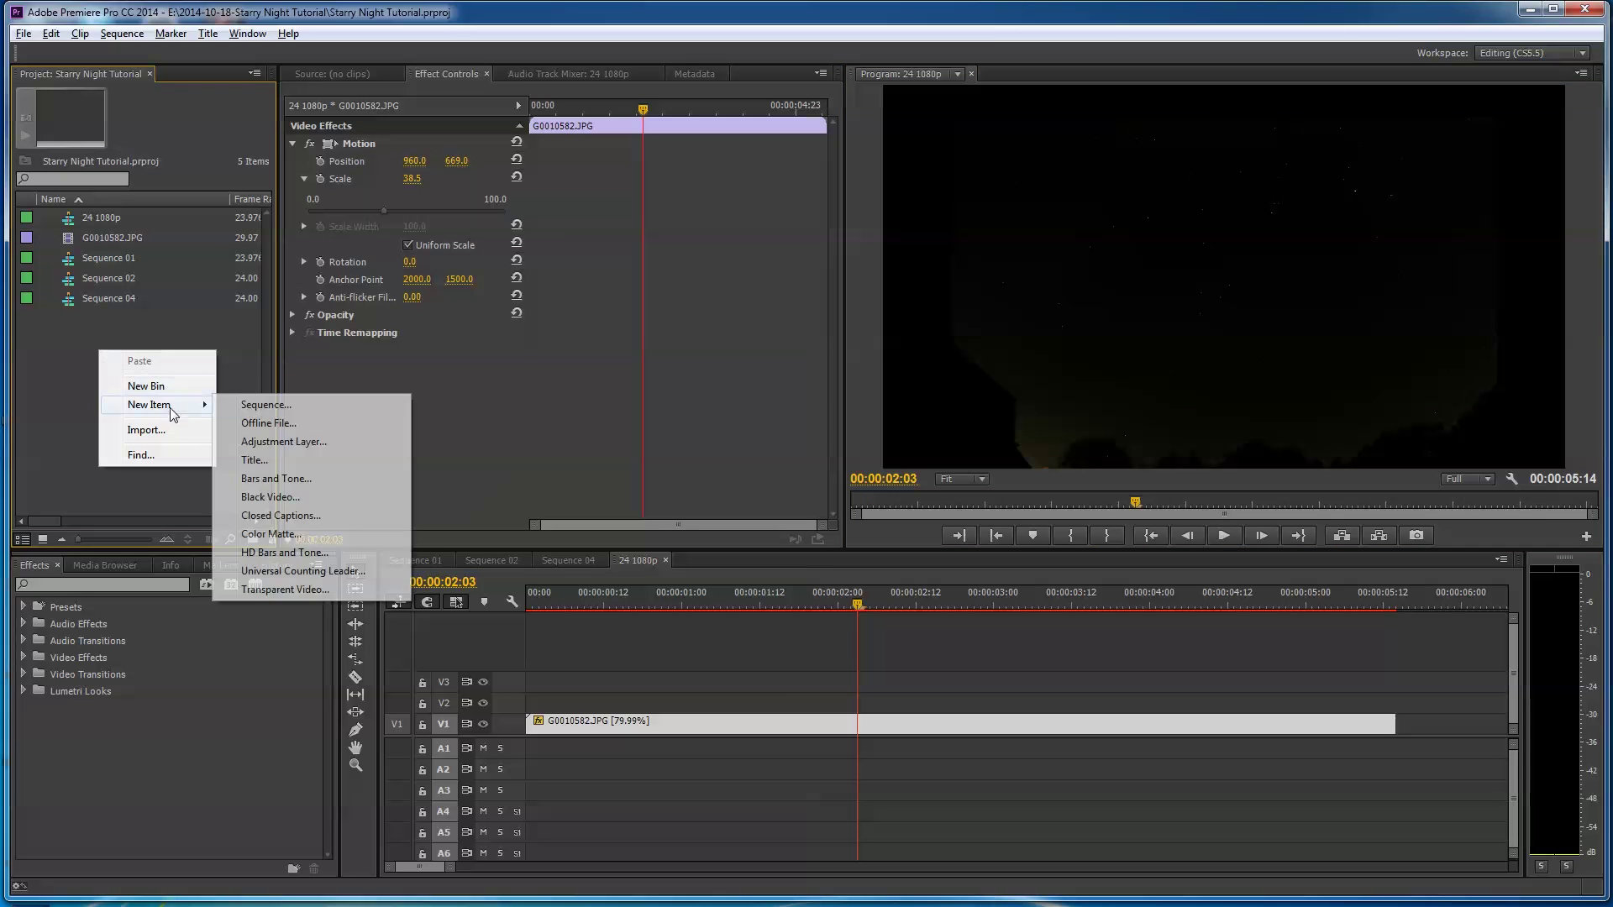
left_click(288, 406)
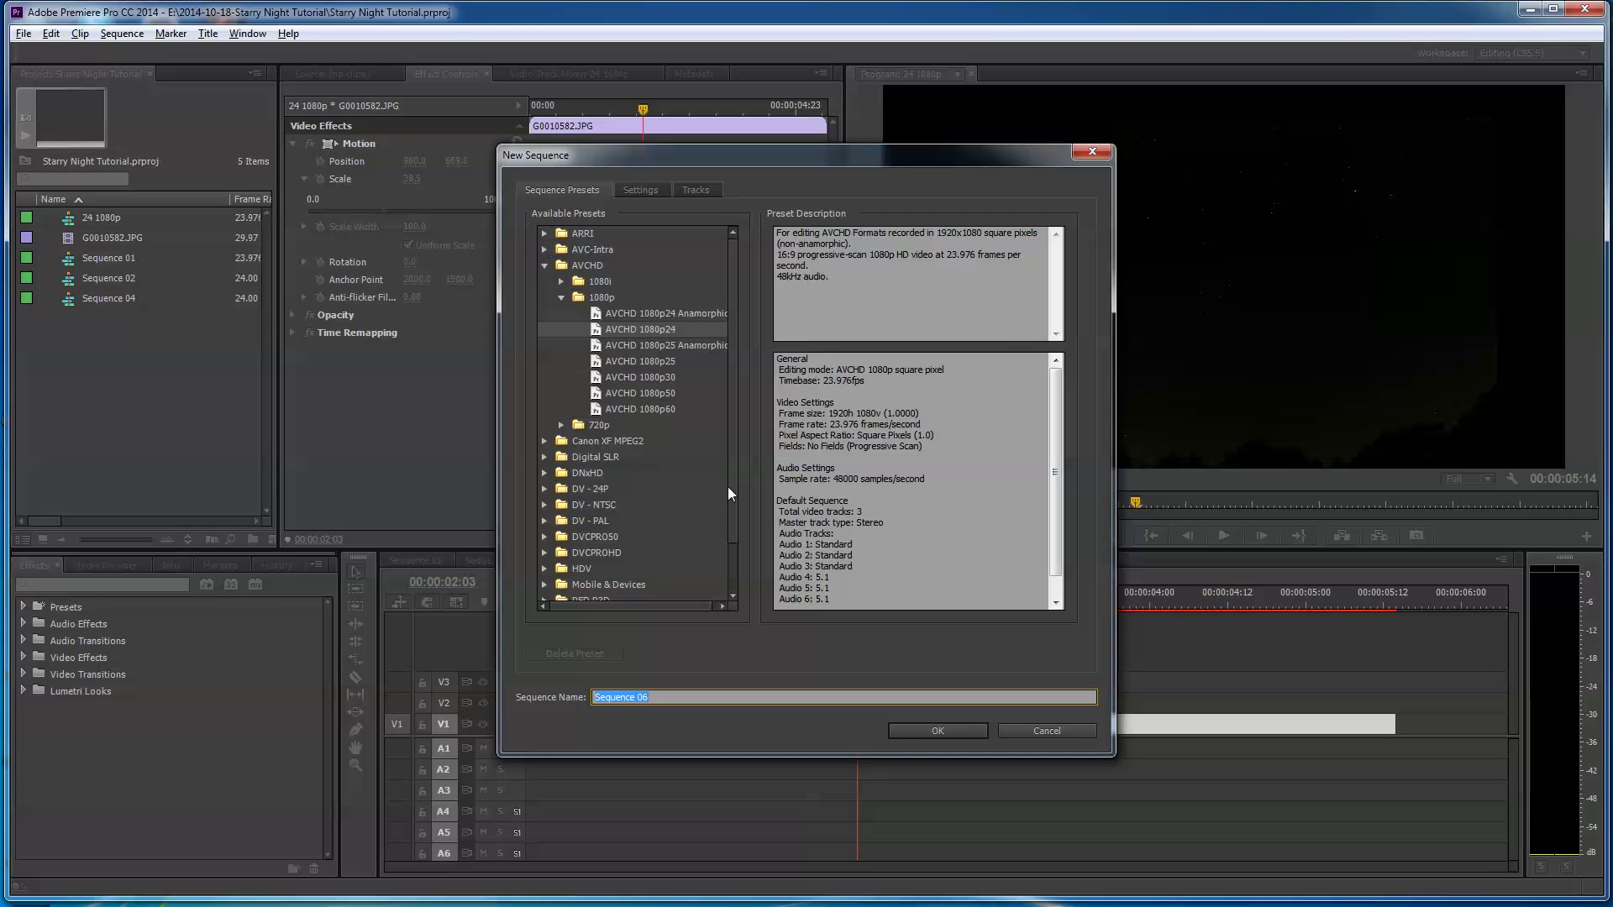
left_click_drag(732, 481, 732, 551)
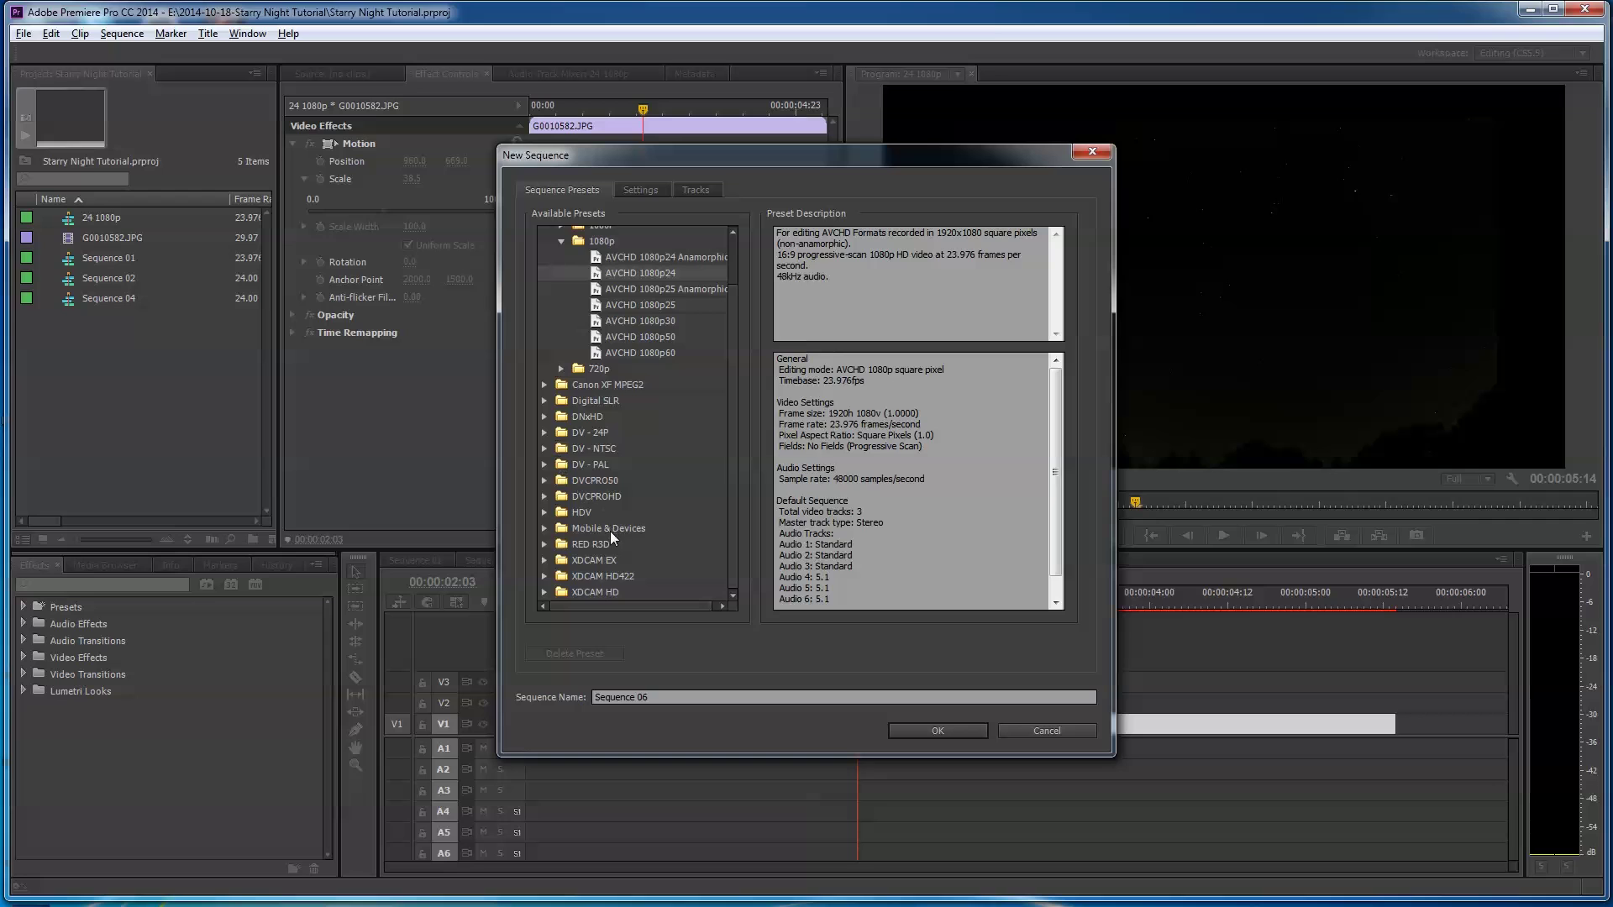
left_click(542, 546)
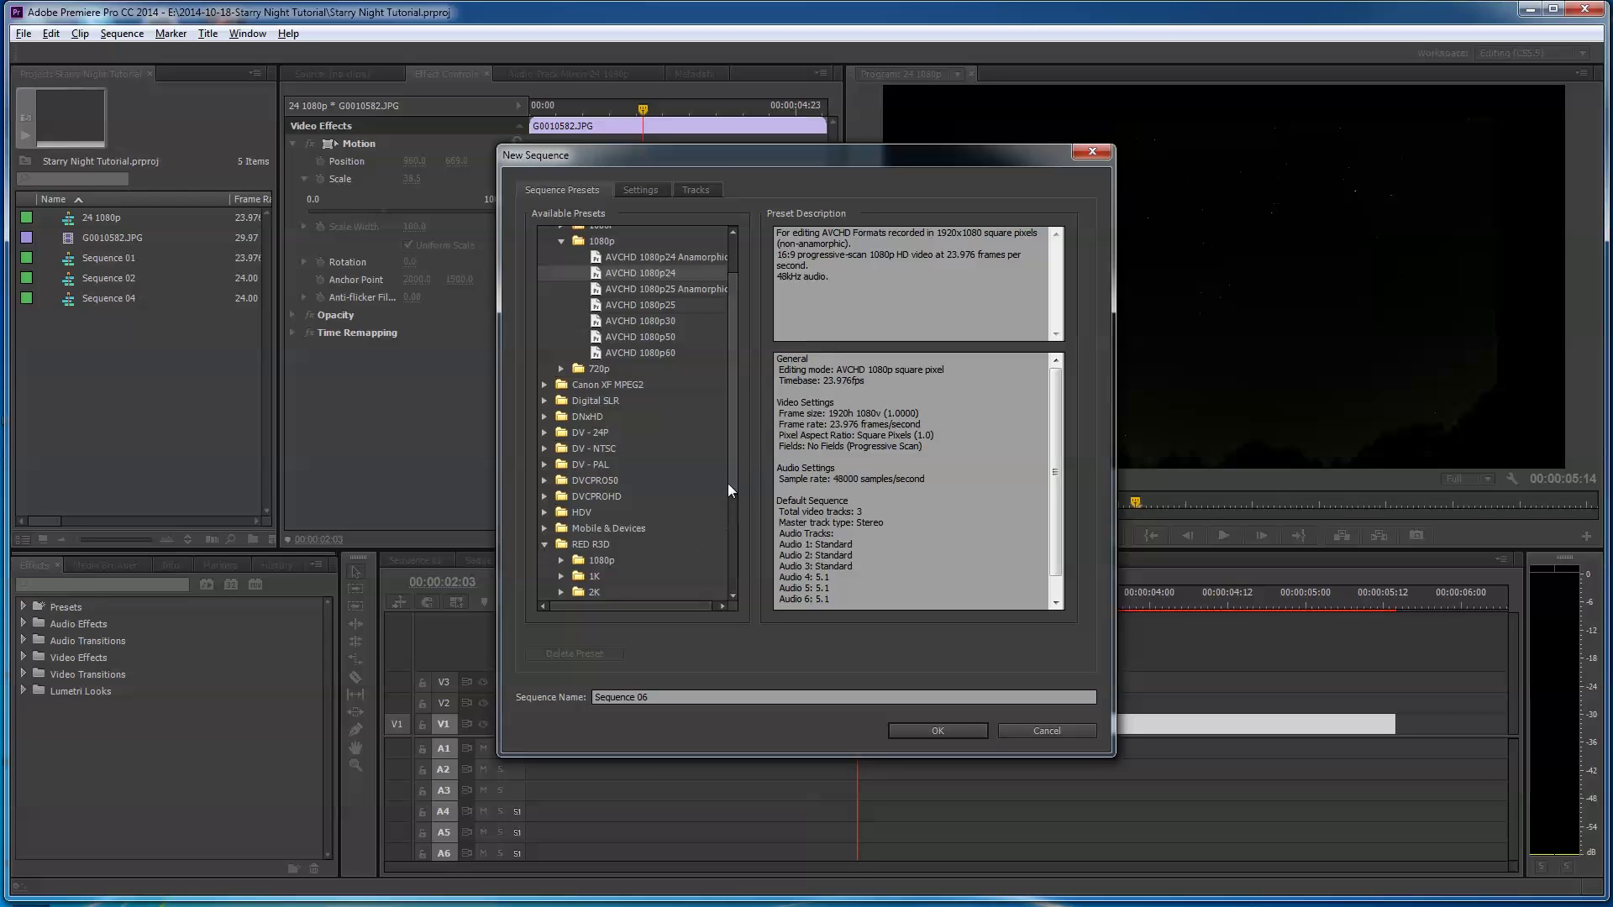
left_click_drag(727, 483, 729, 534)
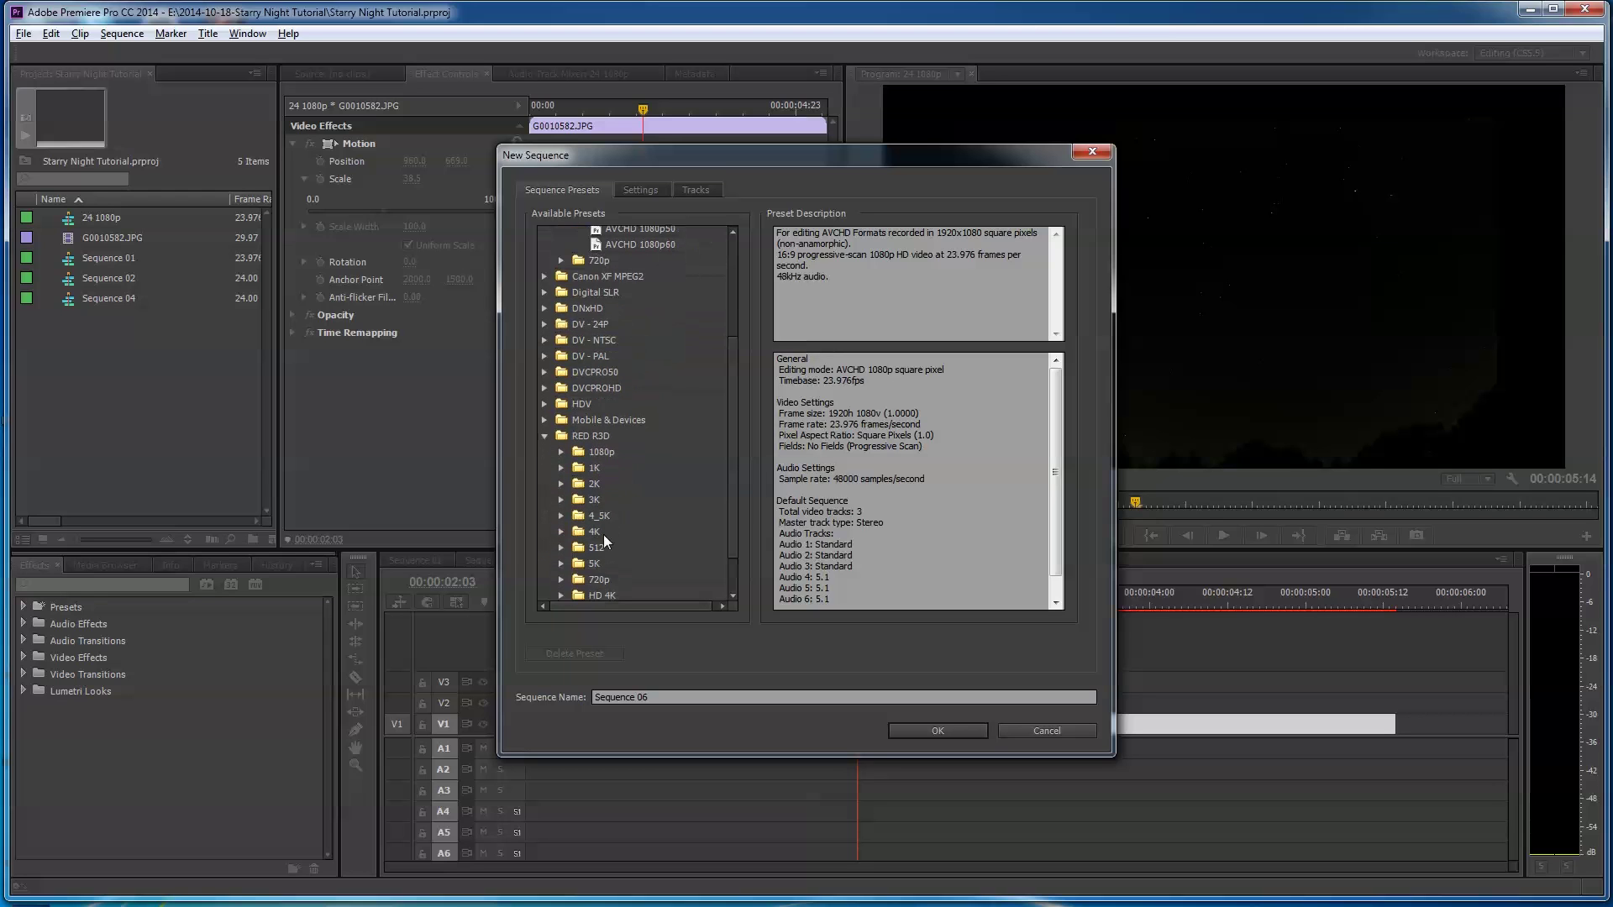
left_click(561, 531)
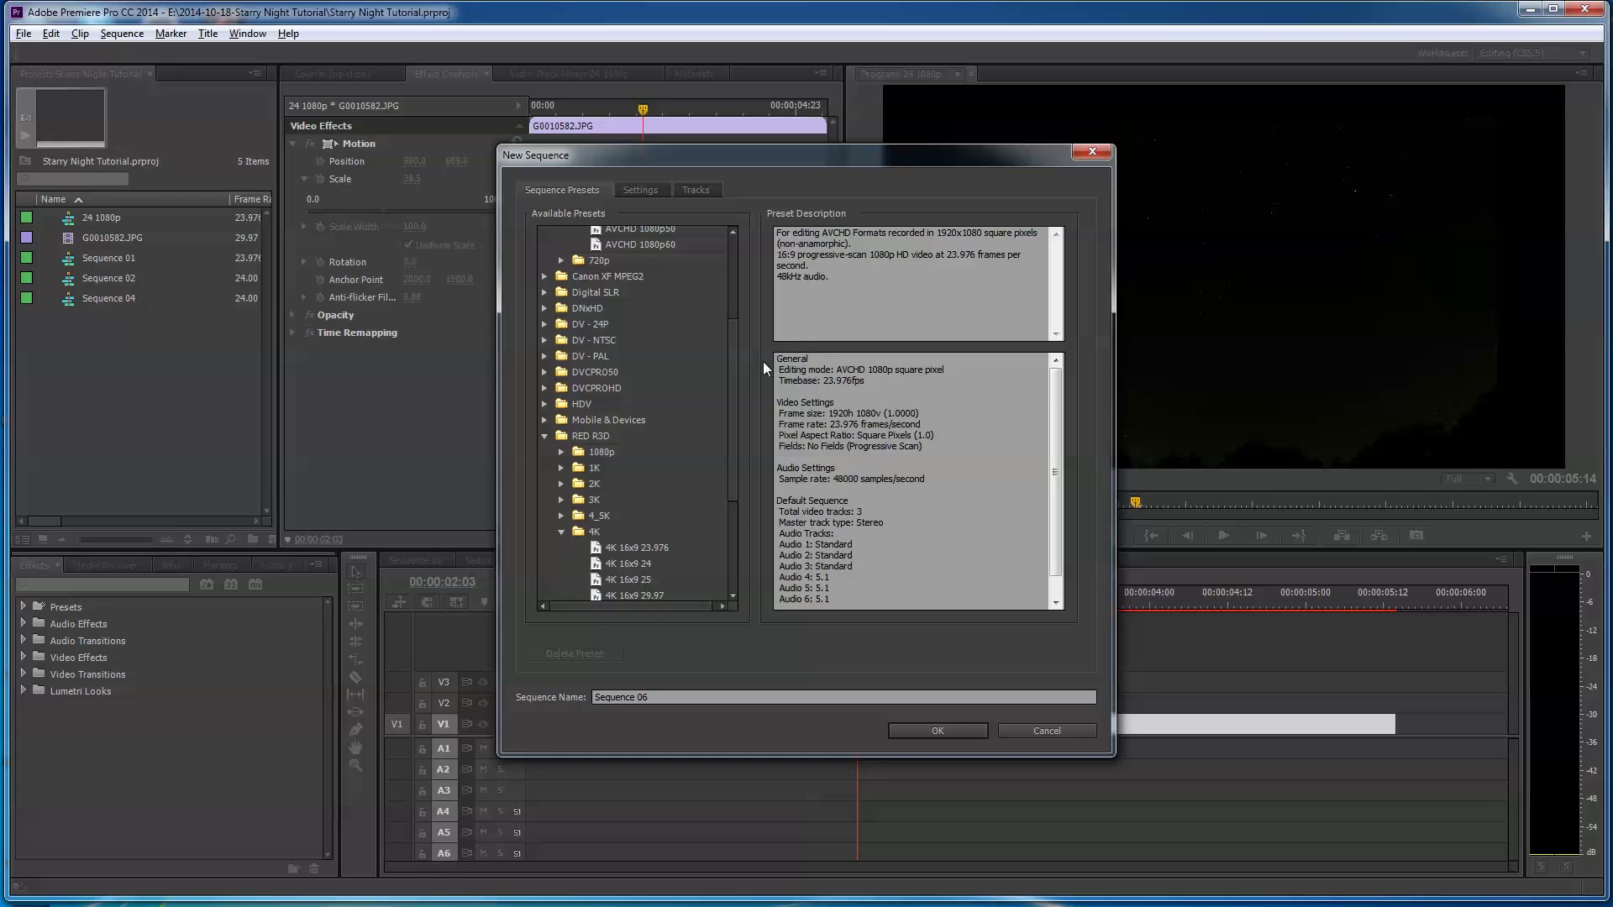
left_click_drag(733, 356, 733, 405)
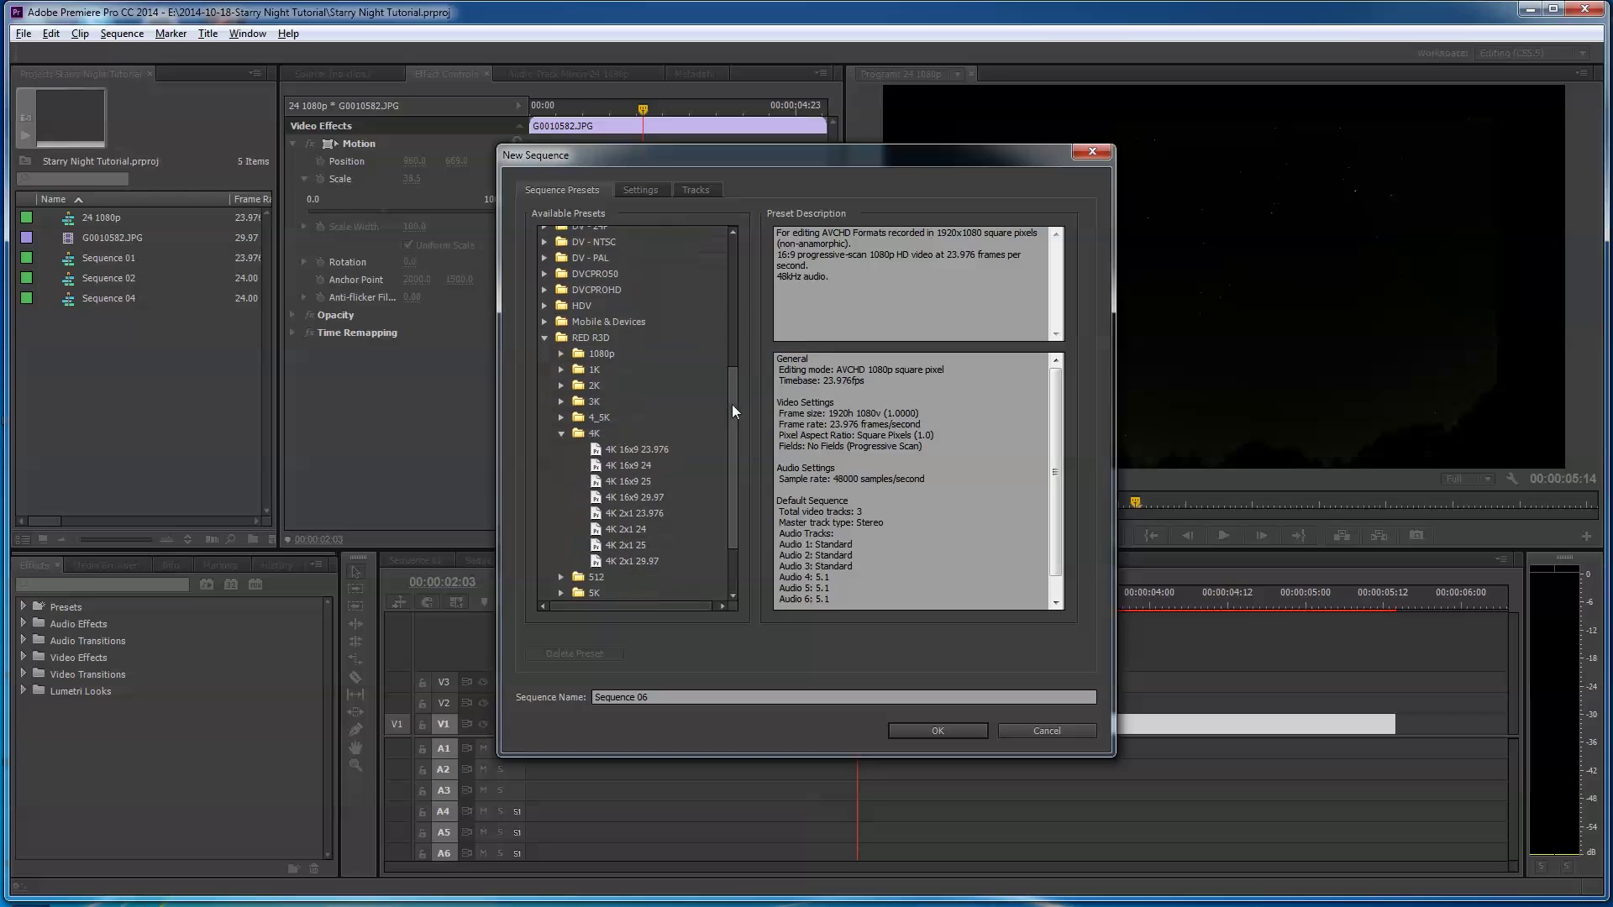
left_click(631, 465)
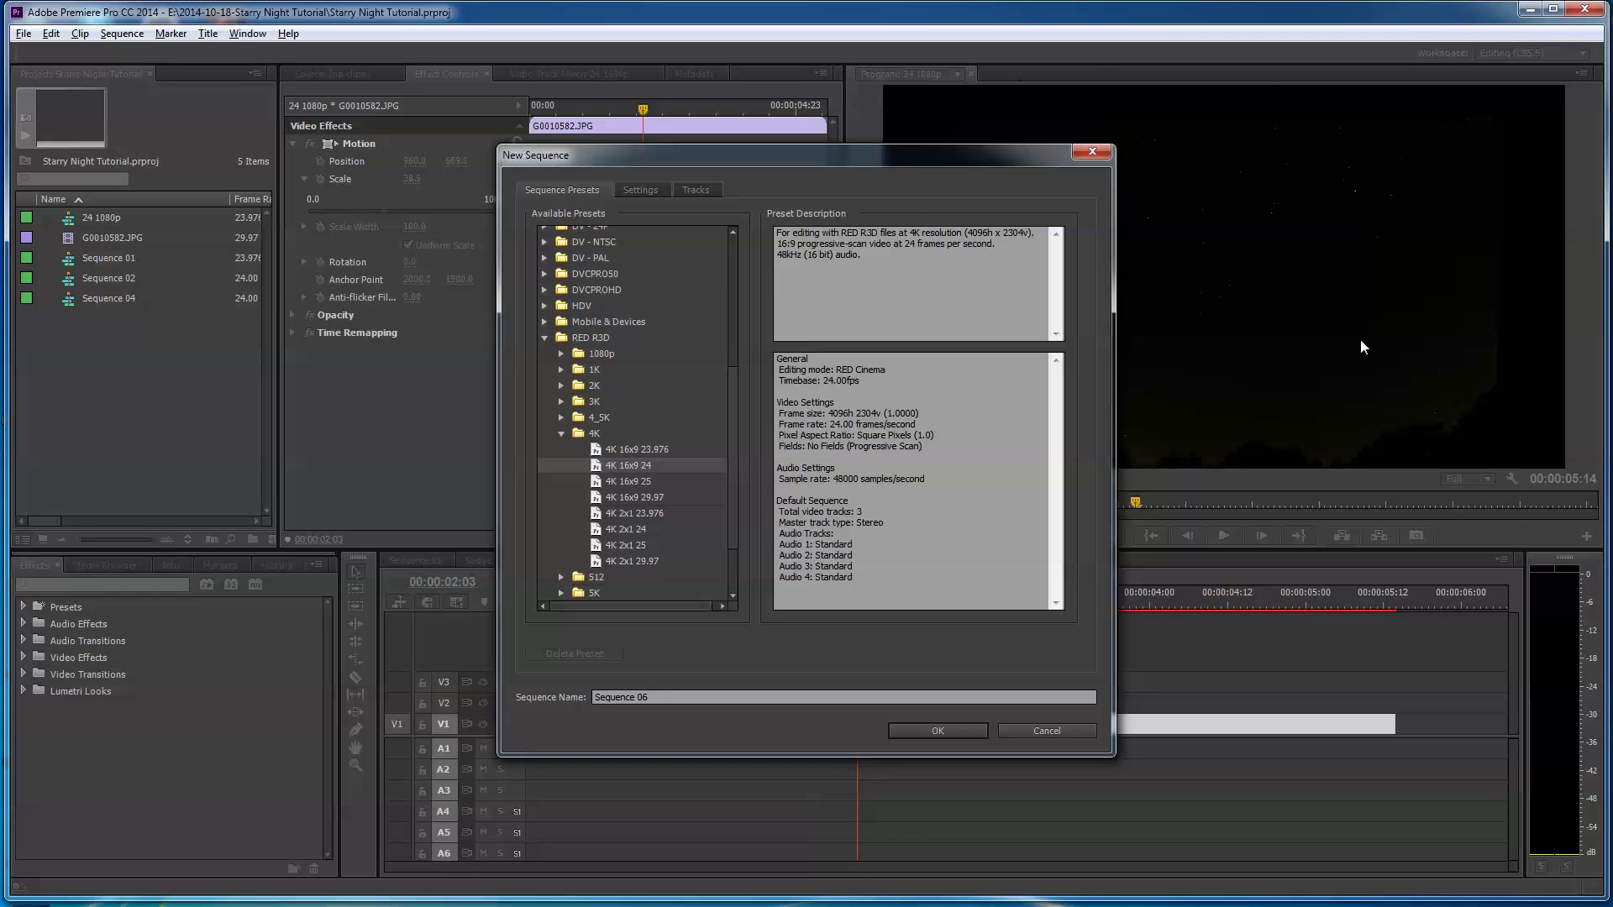
left_click(648, 696)
type("r")
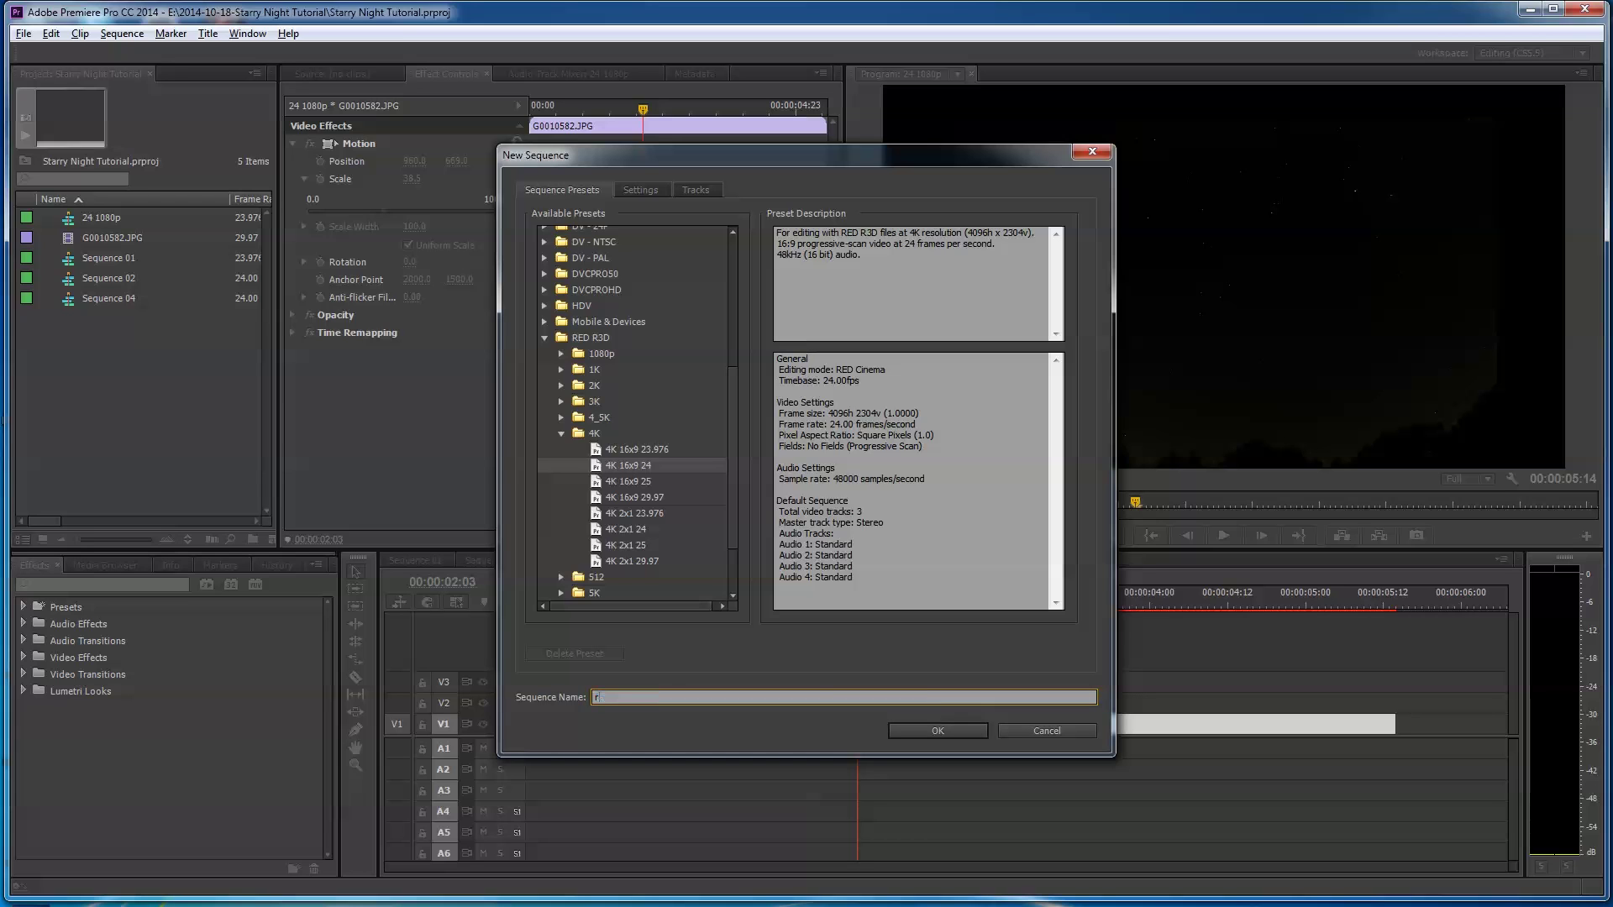
type("ed-4k")
left_click(935, 729)
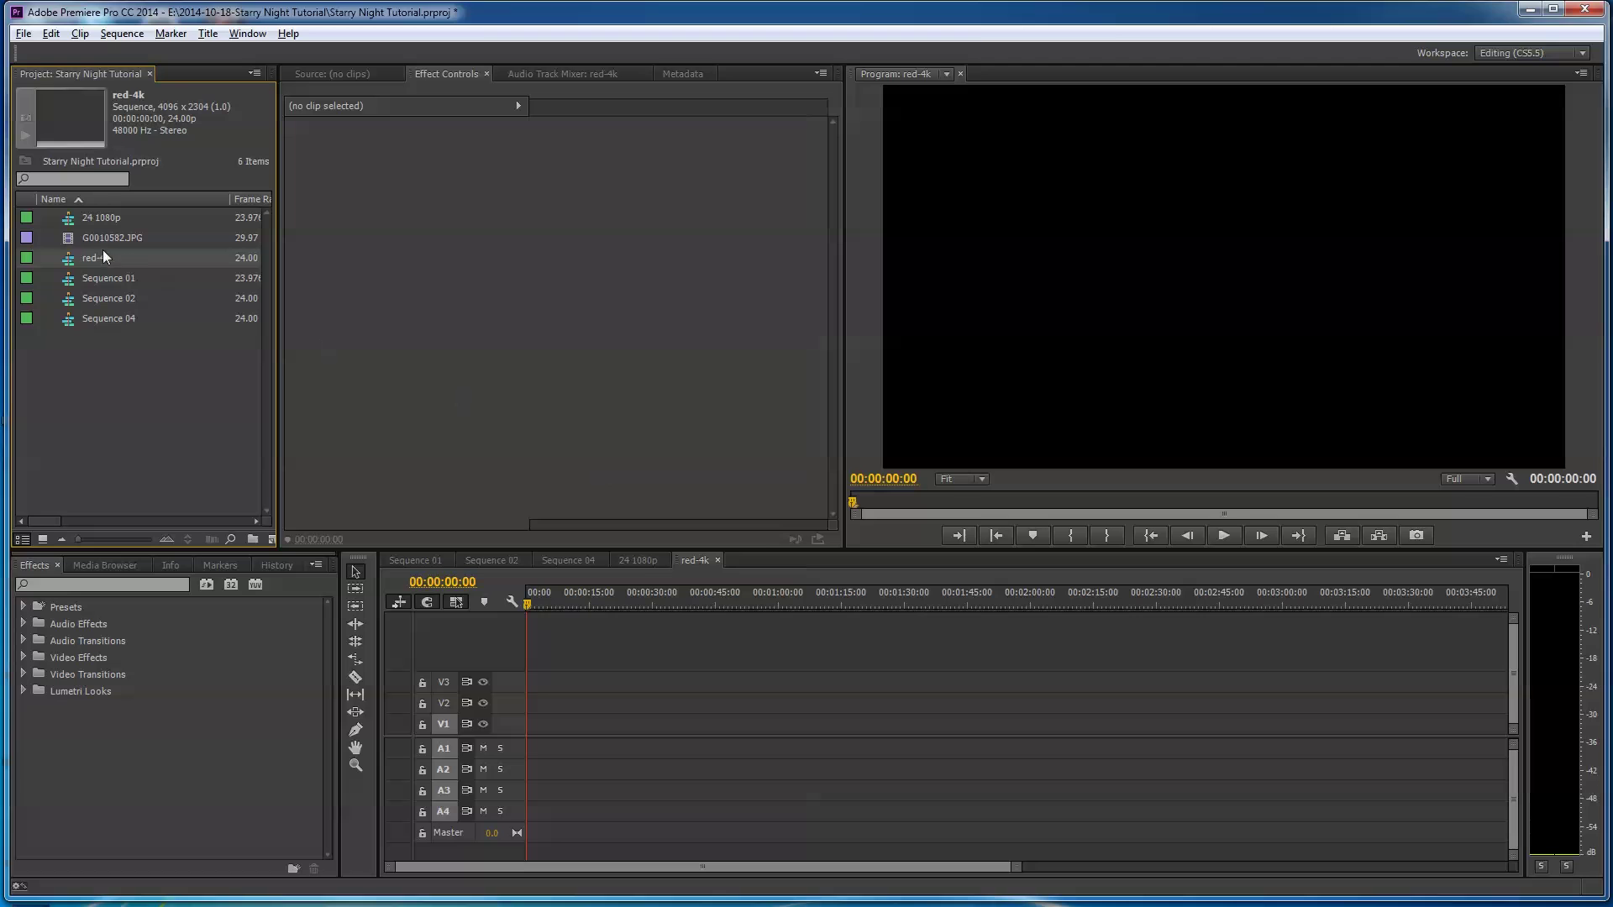
Drop G0010582.JPG onto V1 of red-4k, keeping the sequence's existing 4K settings
left_click_drag(68, 237, 539, 724)
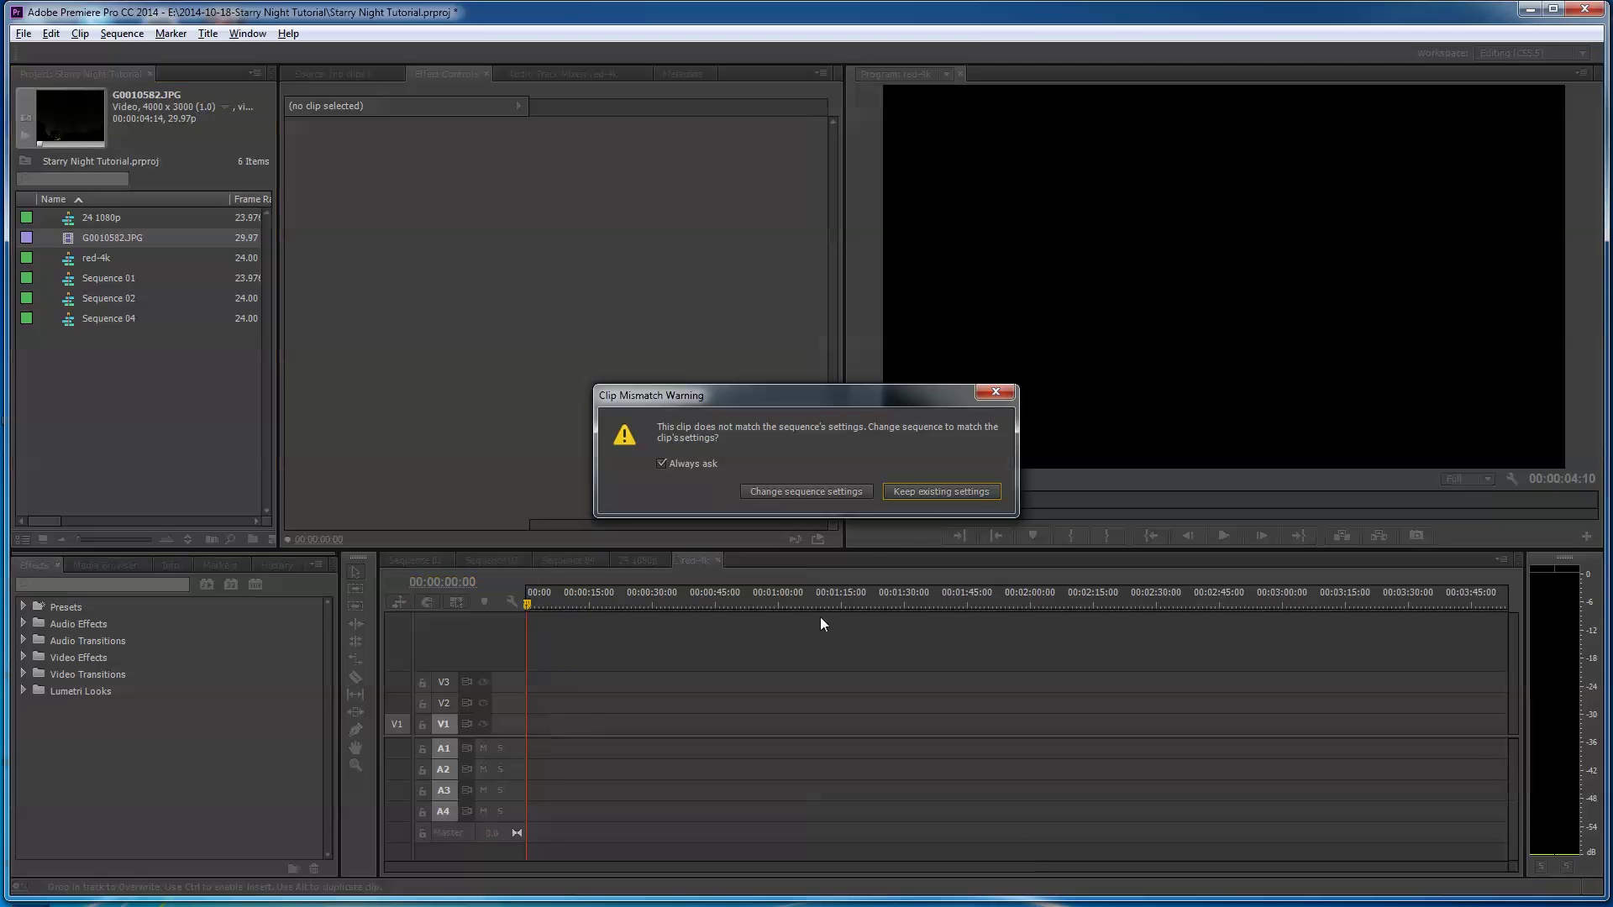
left_click(936, 492)
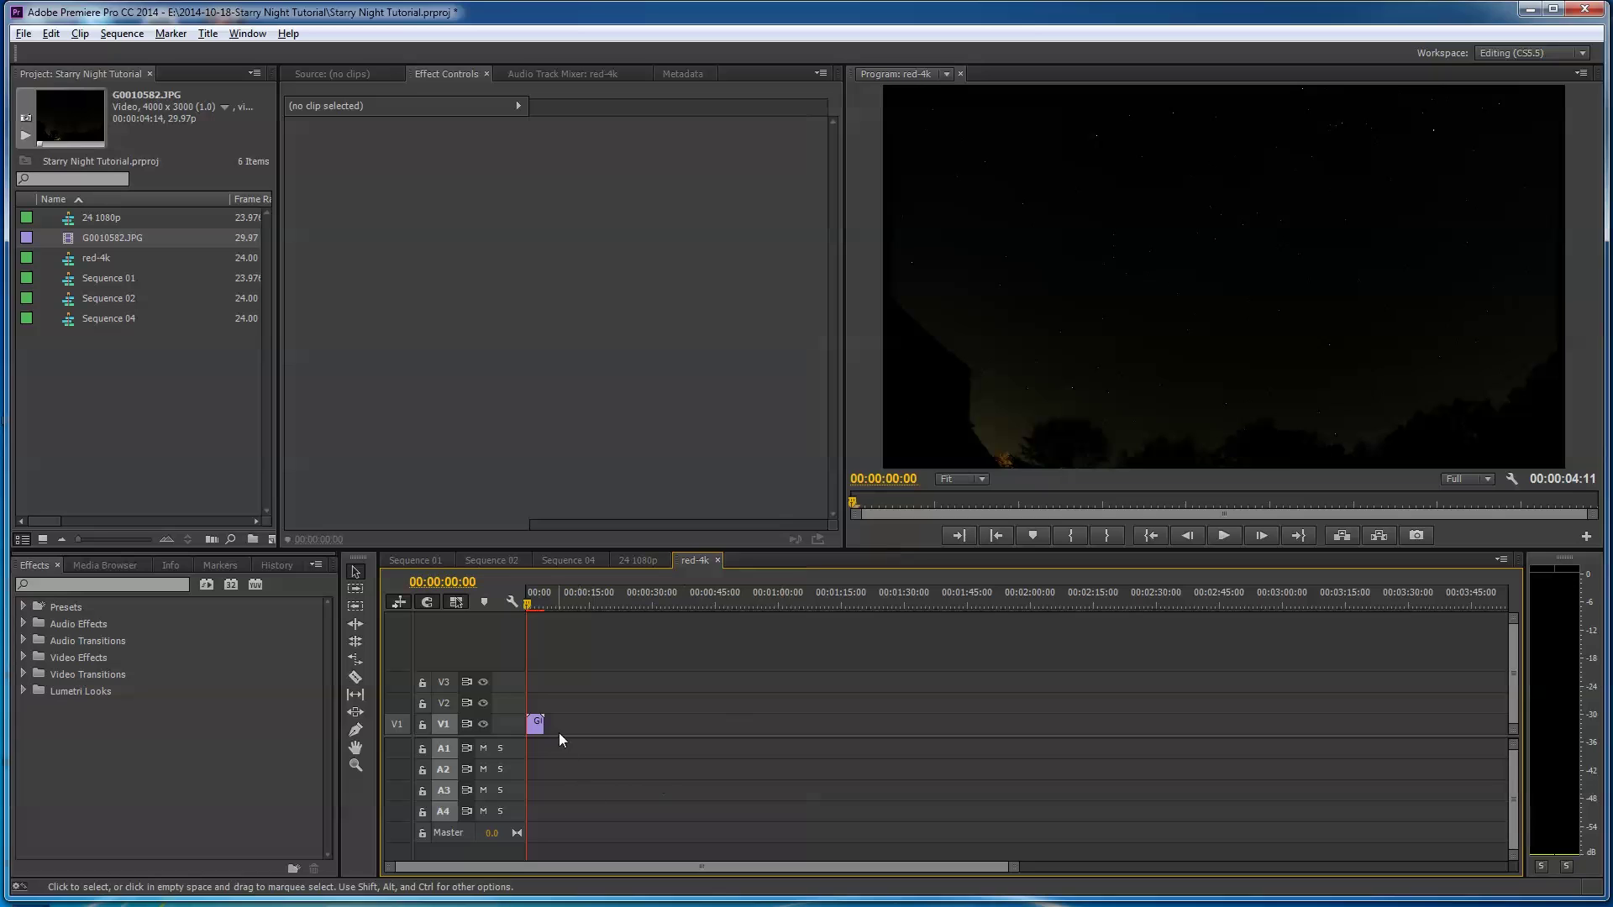
left_click(536, 725)
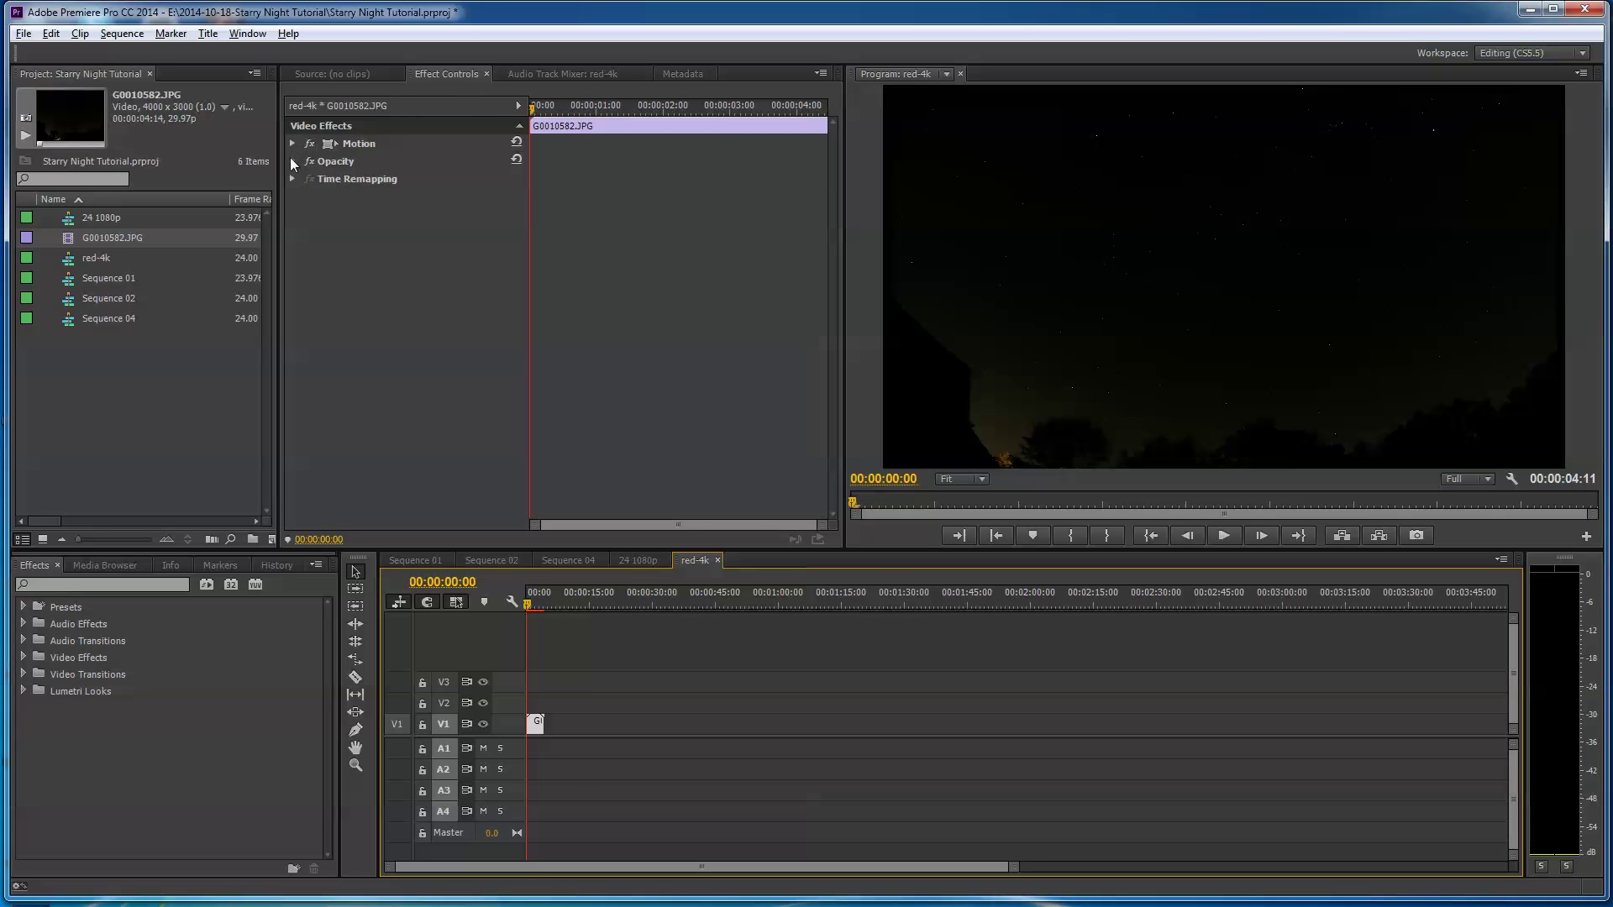
right_click(536, 727)
Set the V1 clip's speed to 80%, then select red-4k to check its 00:00:05:14 duration
left_click(588, 337)
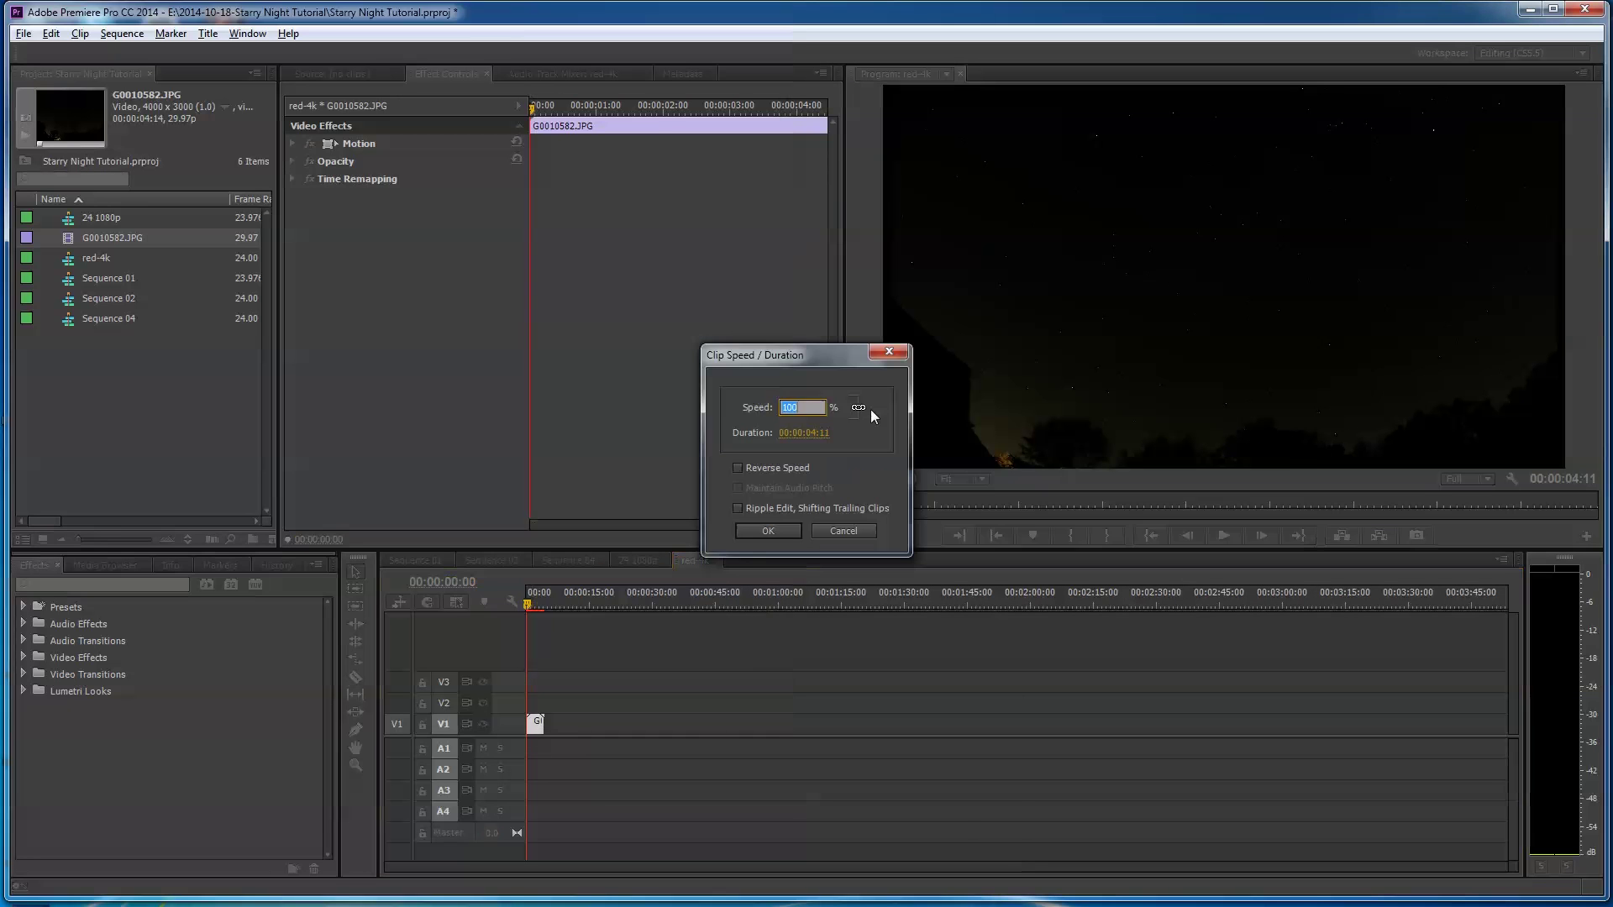
type("80")
key("Return")
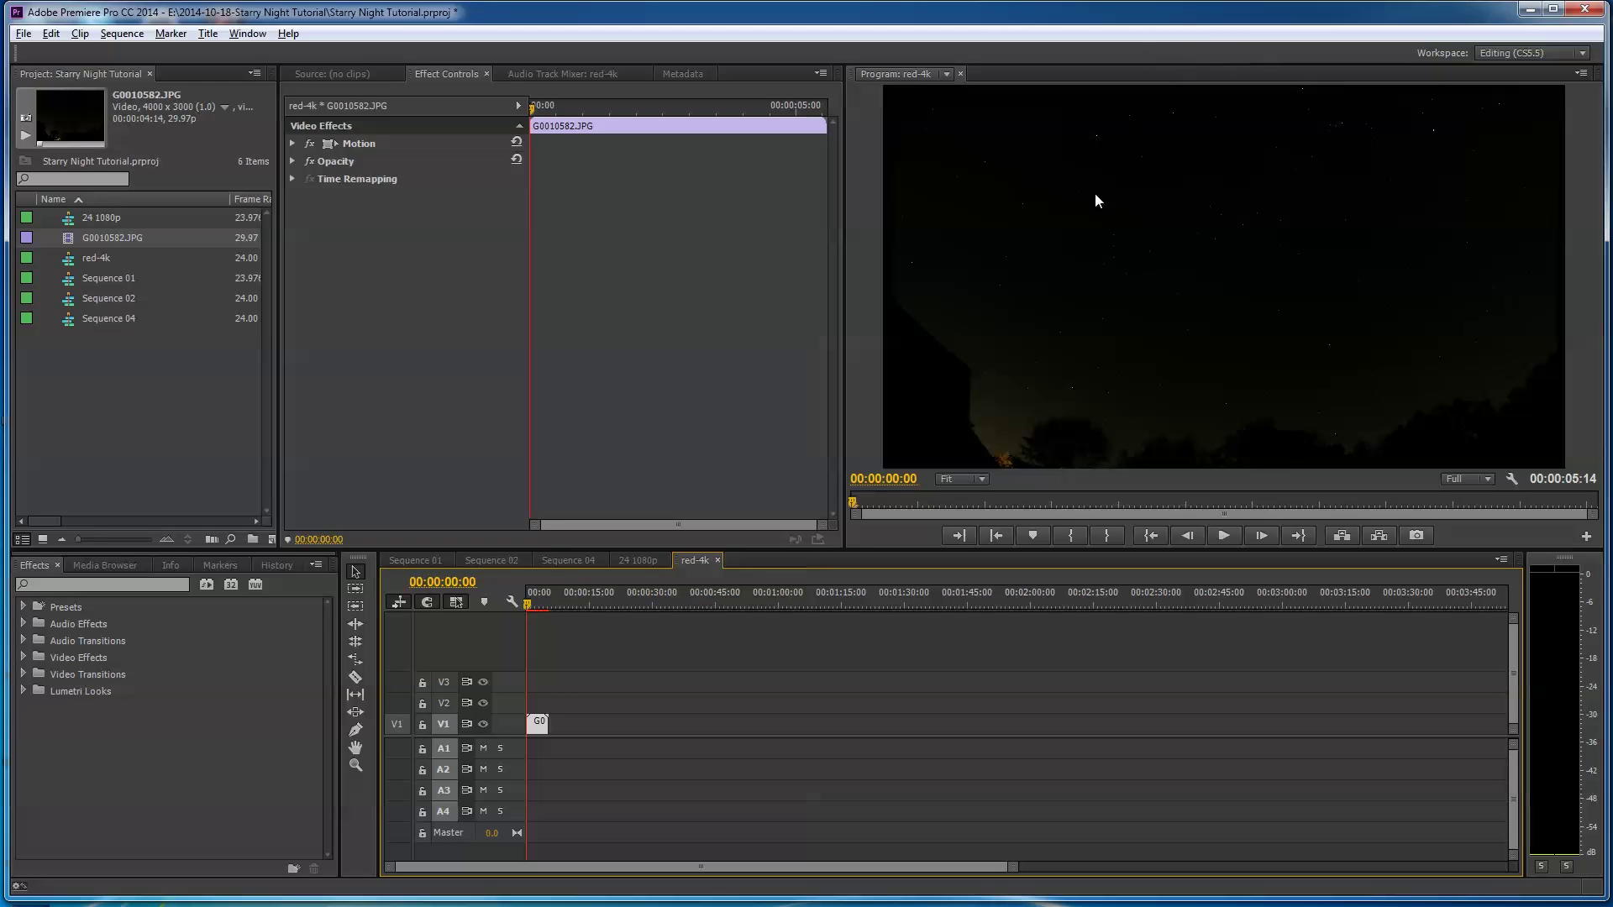
left_click(98, 256)
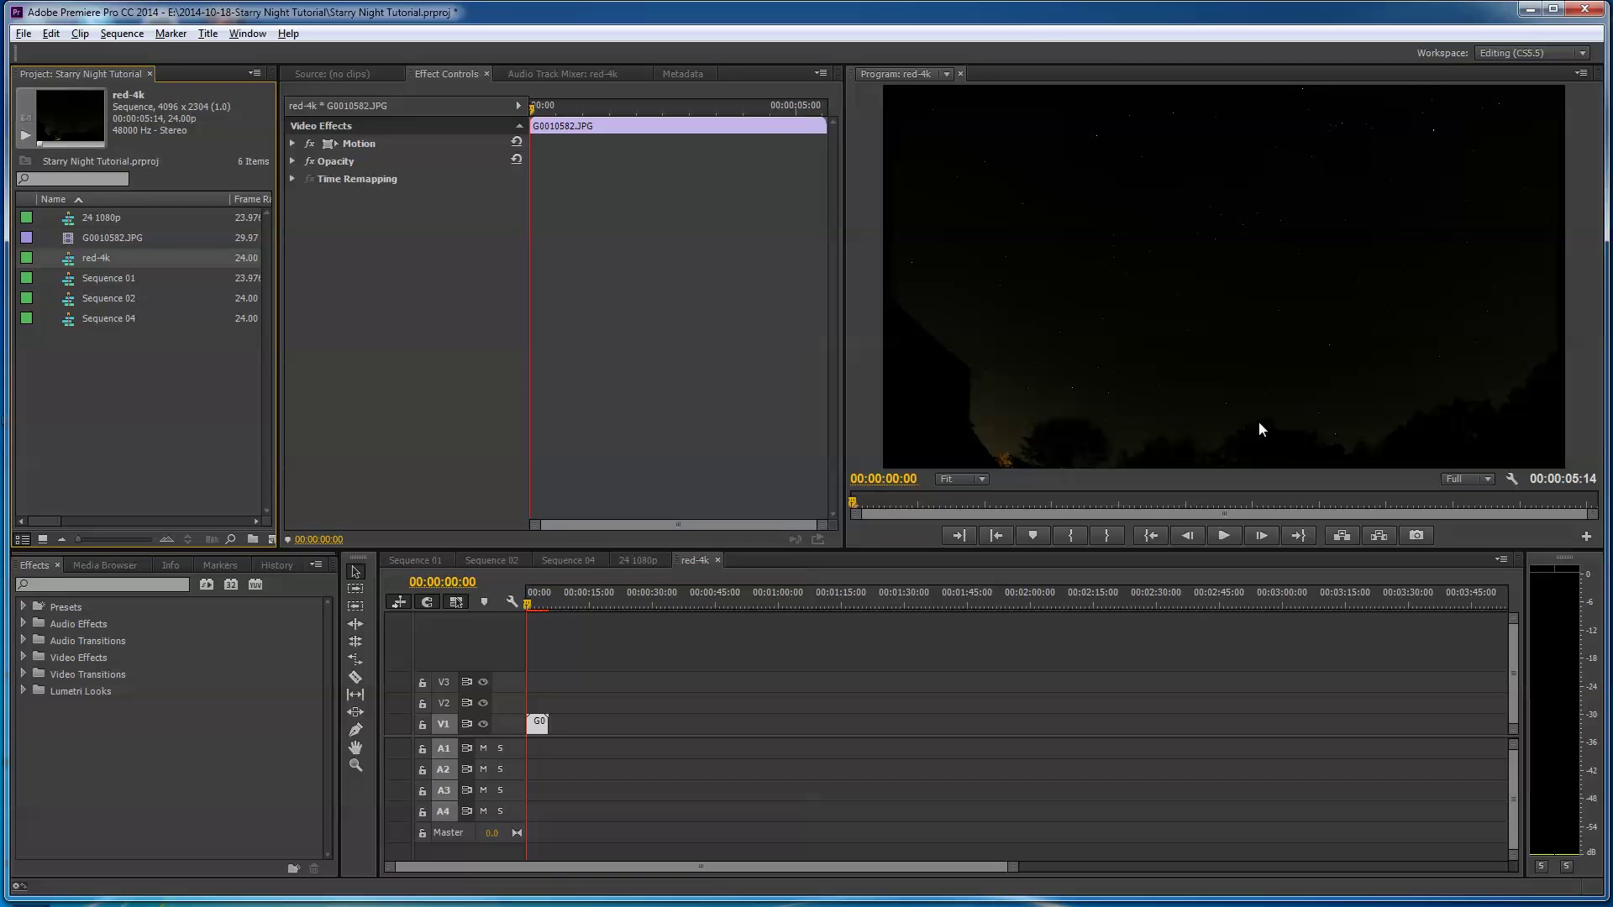
Scale the red-4k clip to 102, move its Position Y to 1380, and save
left_click(535, 723)
left_click(293, 144)
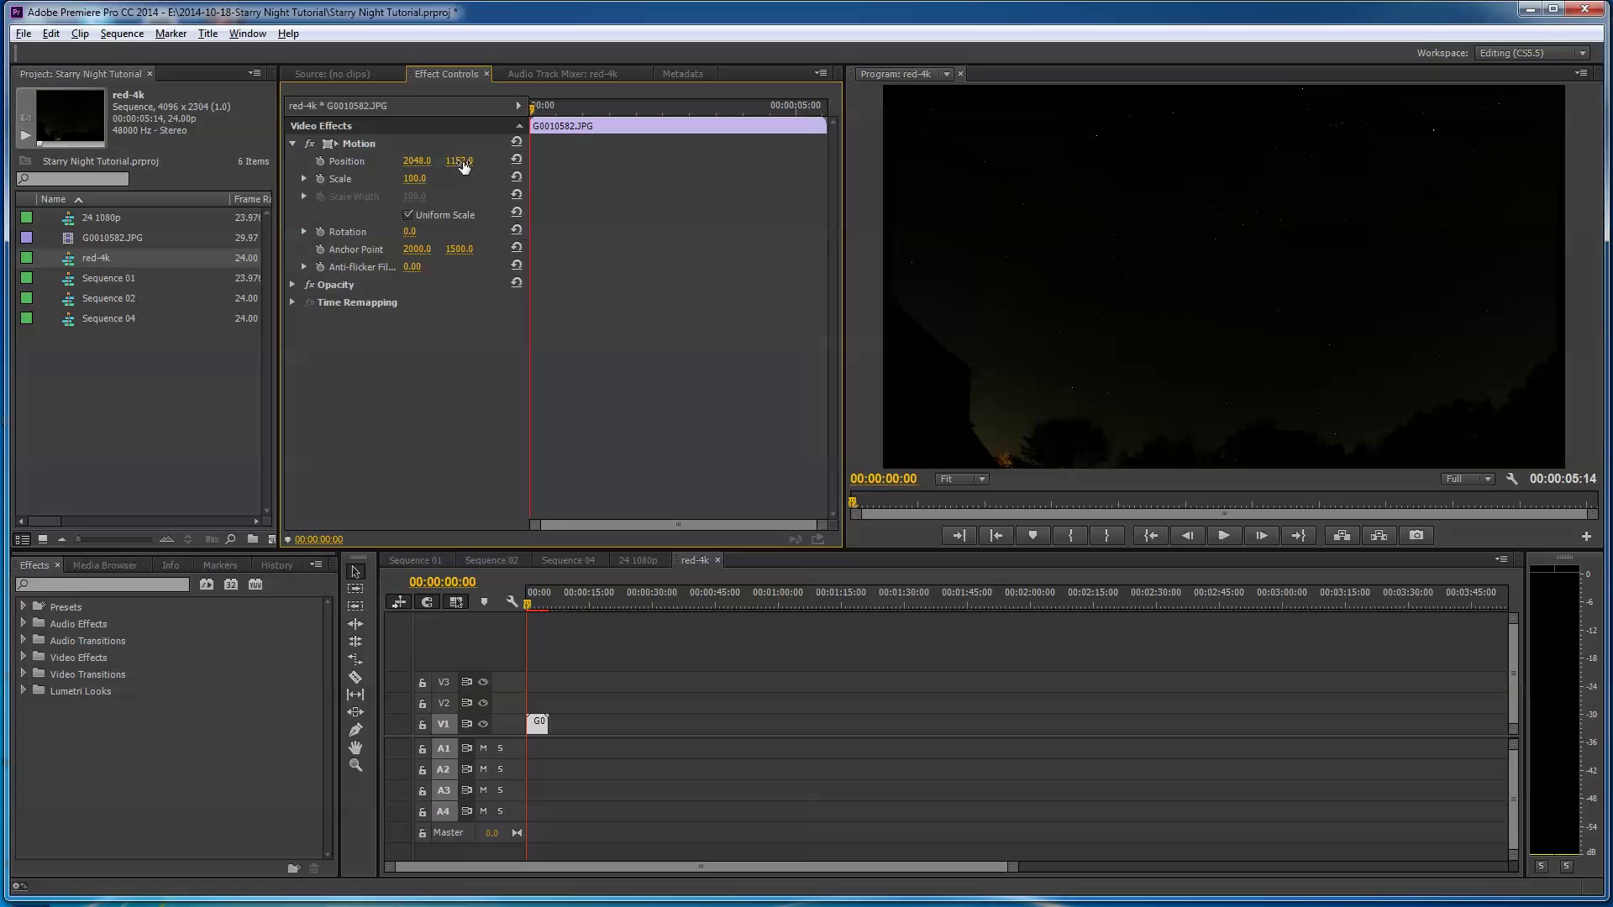
left_click(415, 179)
type("105")
key("Return")
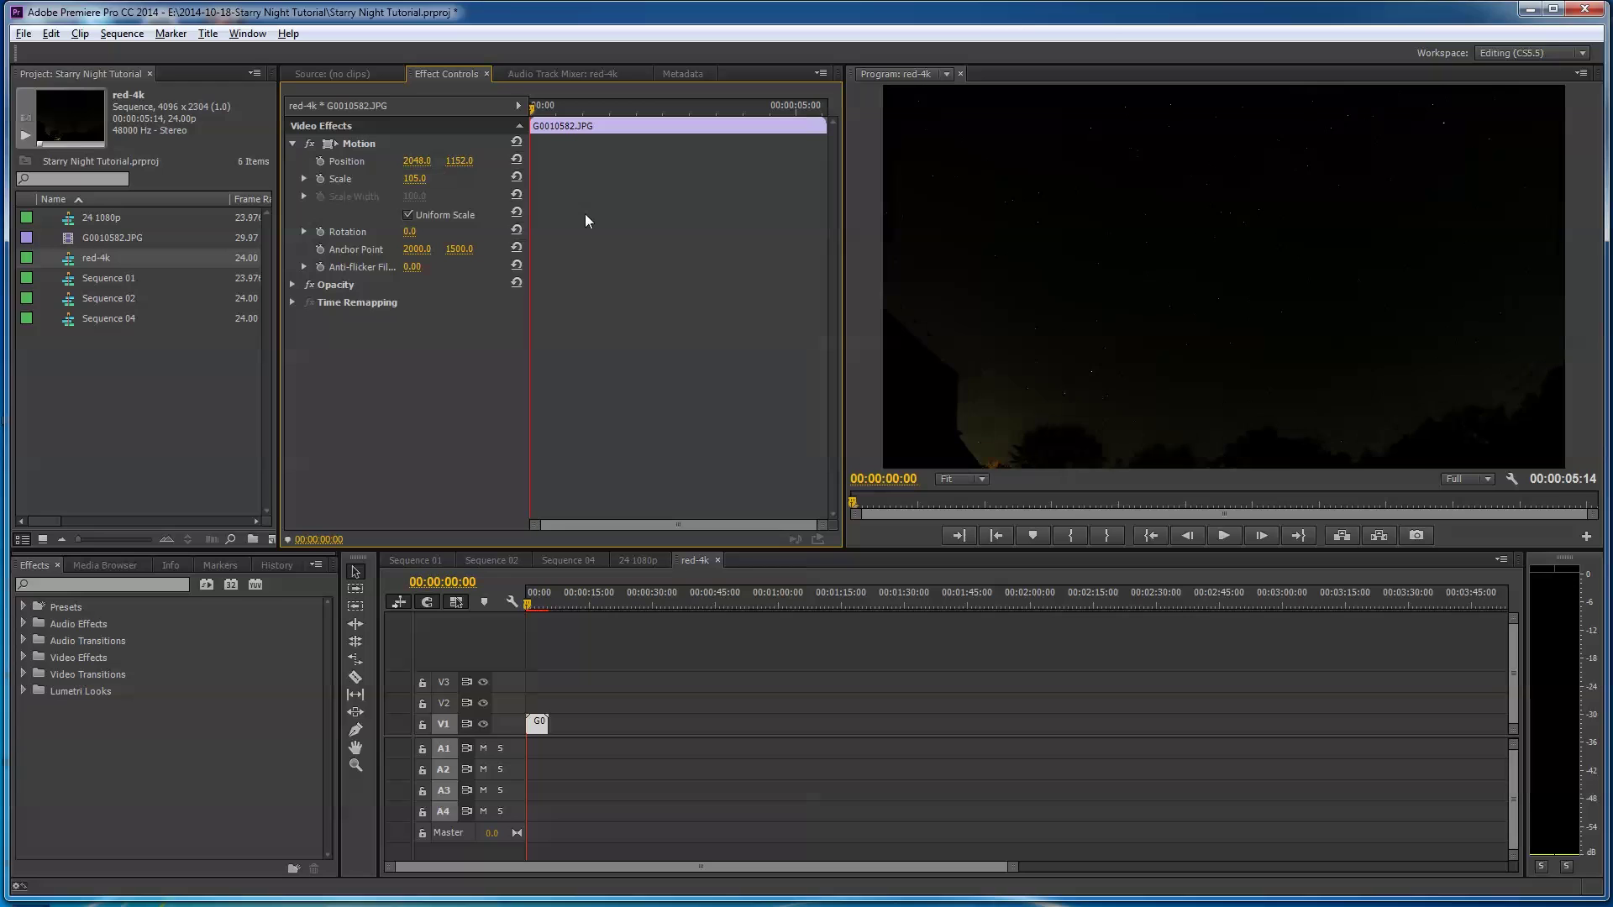
left_click(427, 178)
type("102")
key("Return")
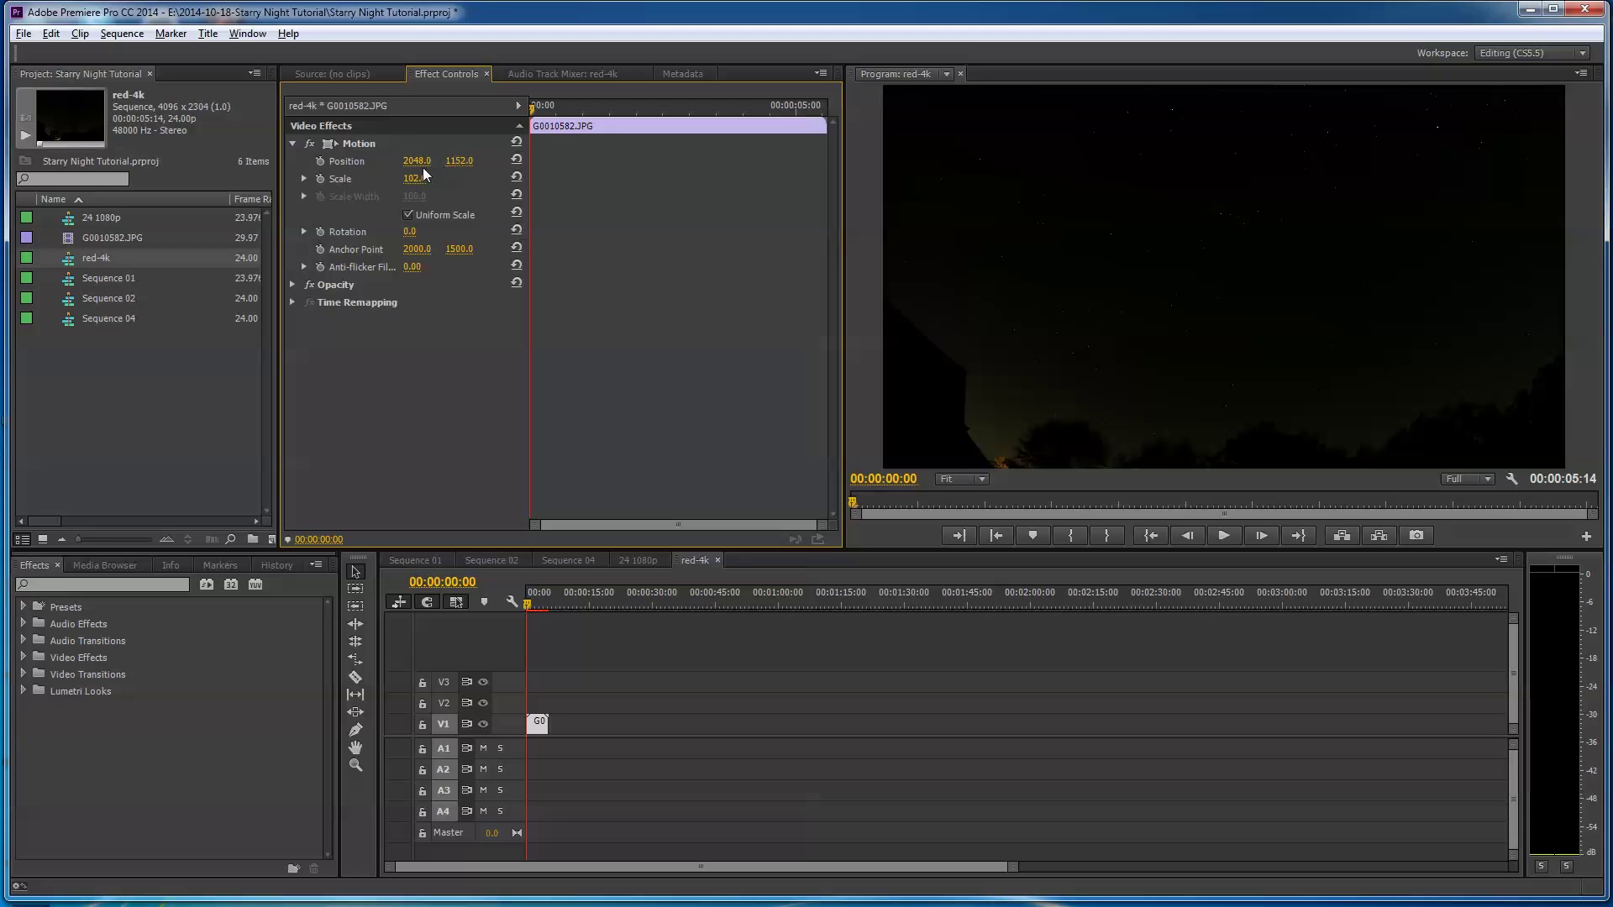
left_click_drag(458, 164, 542, 164)
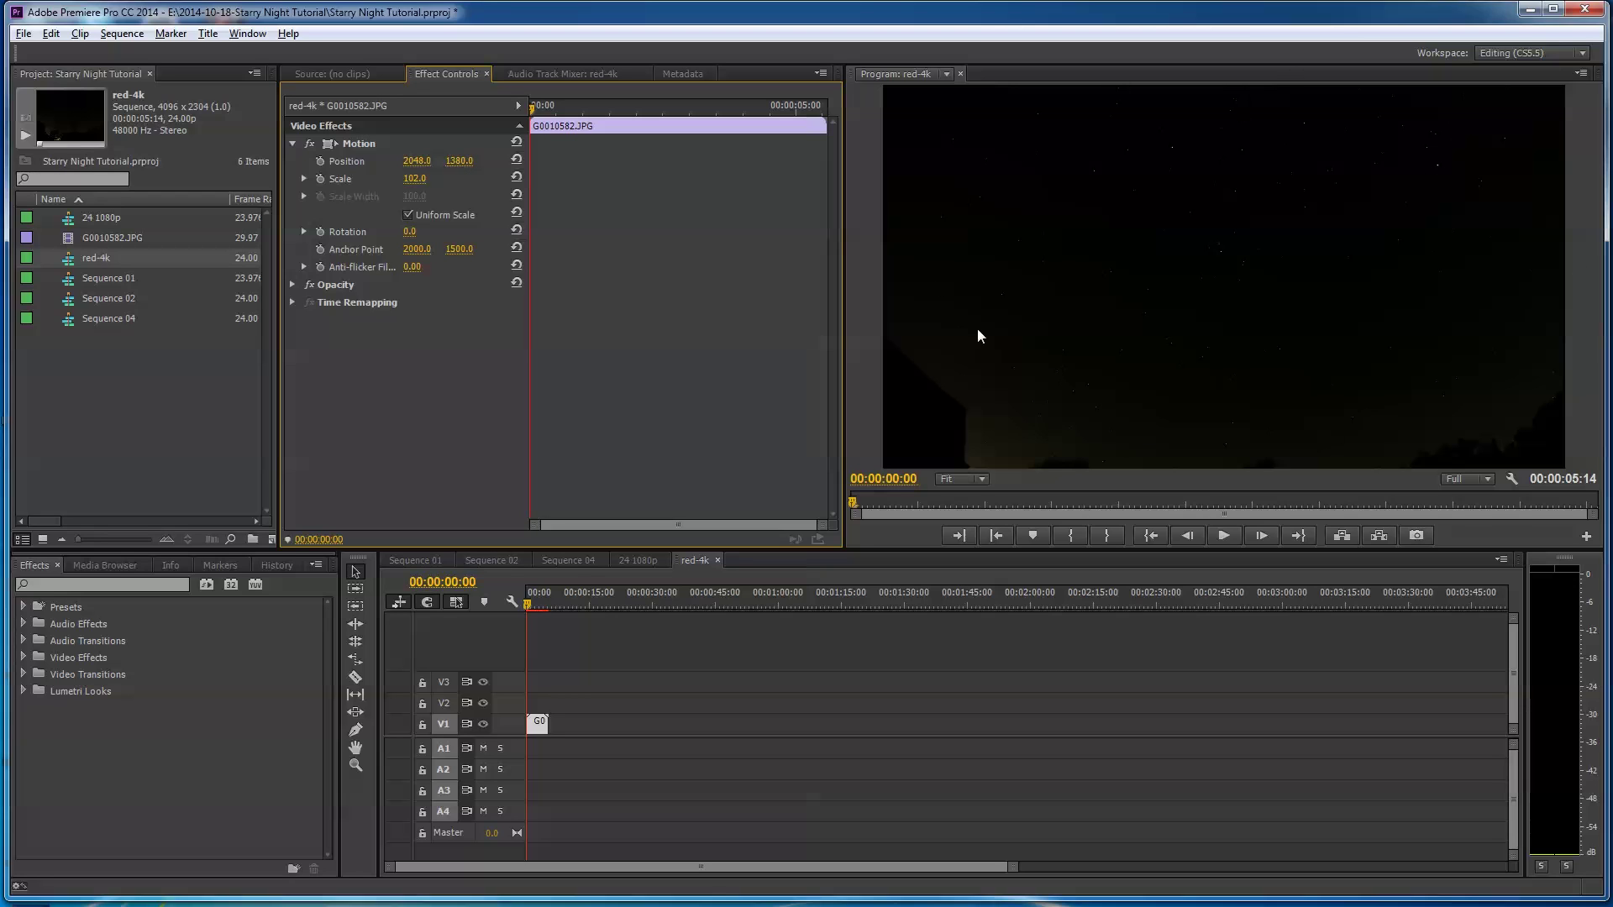
key("ctrl+s")
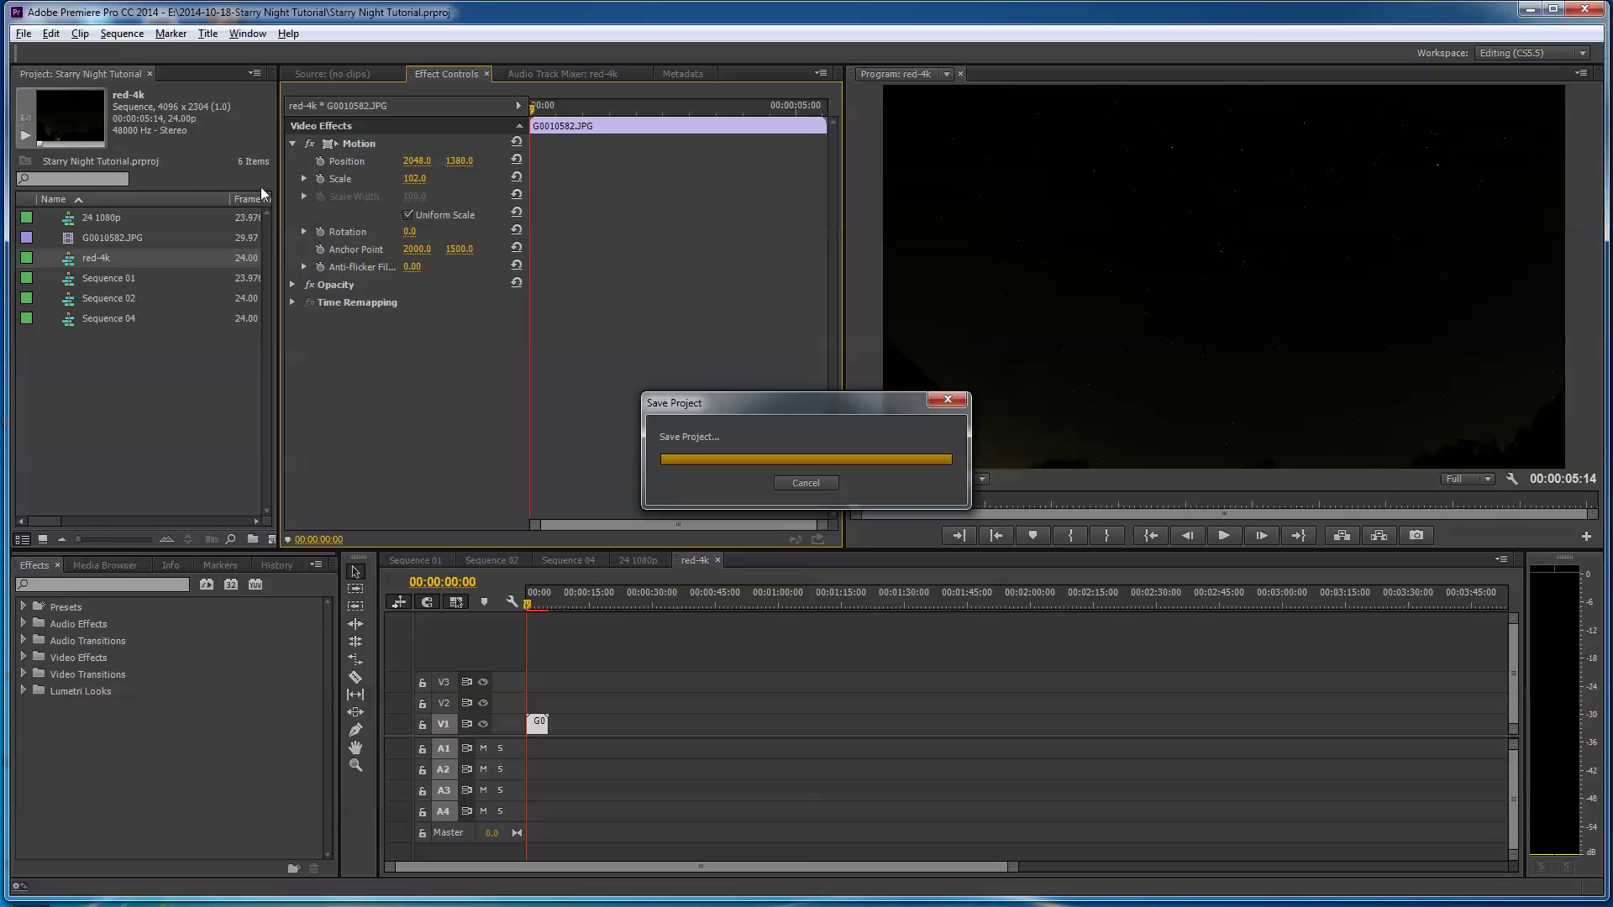
Open the red-4k sequence from the Project panel and make the Program monitor active
left_click(119, 237)
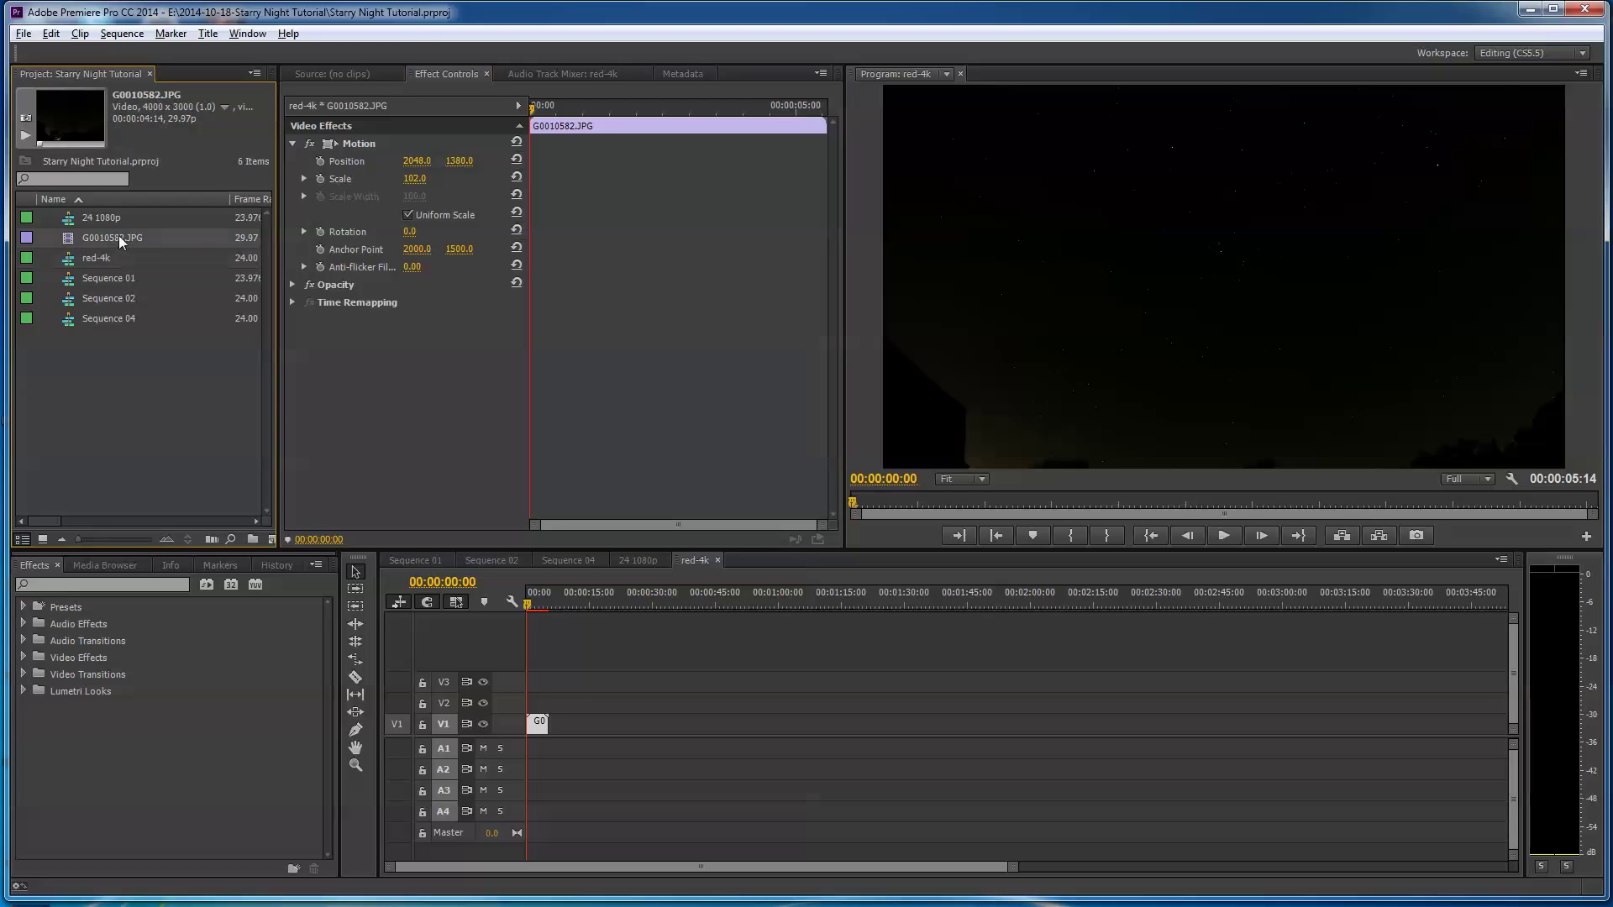
double_click(71, 262)
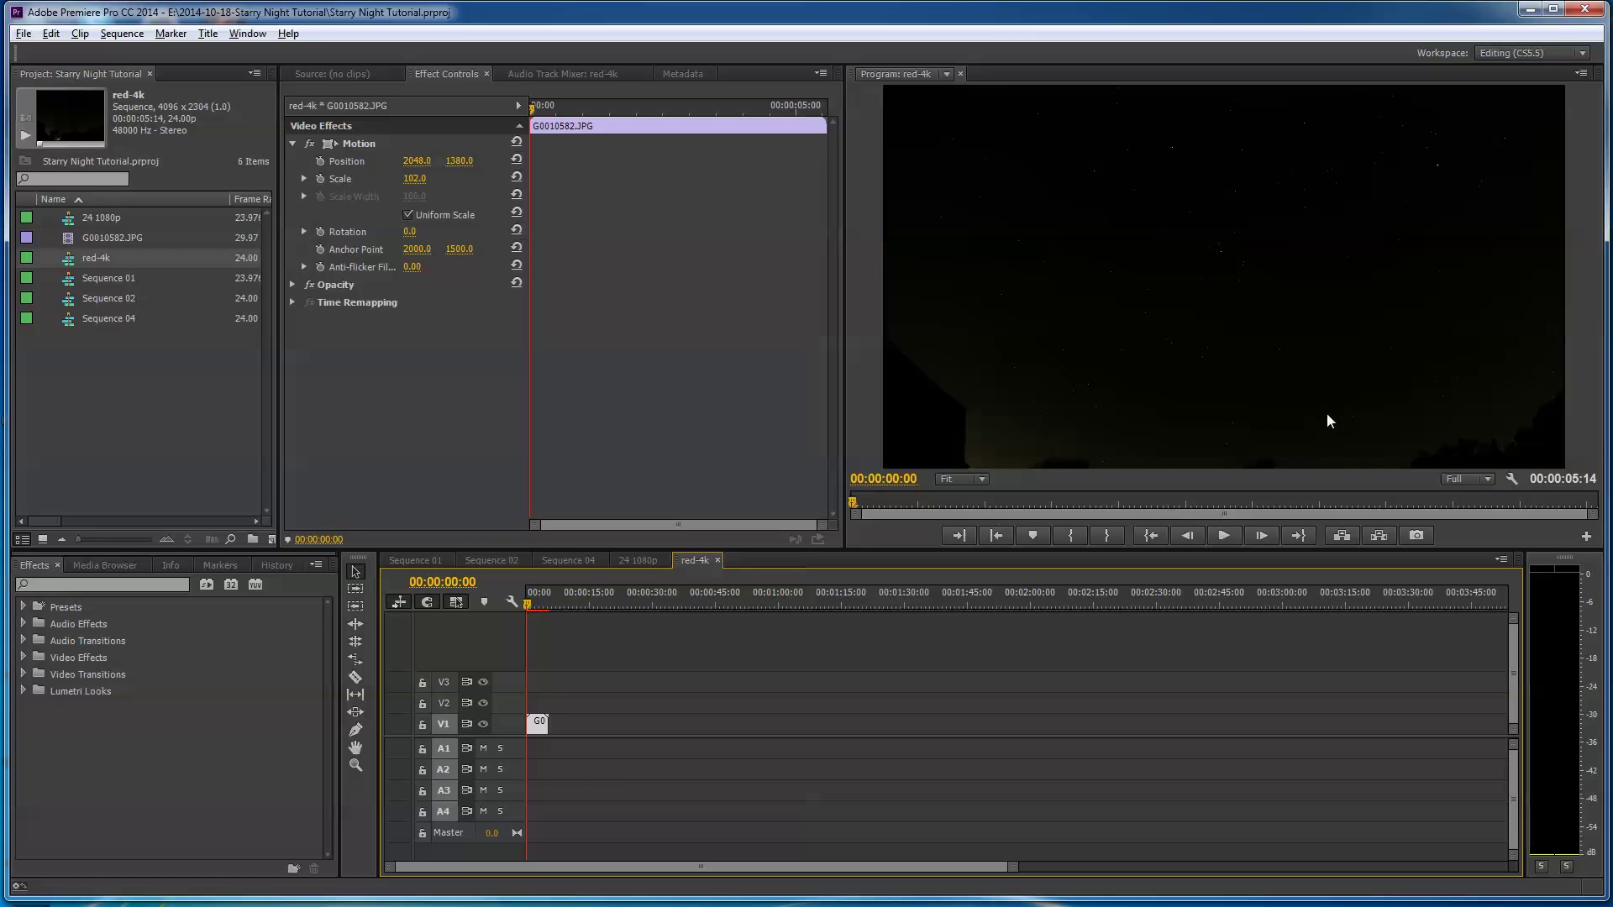
left_click(1384, 431)
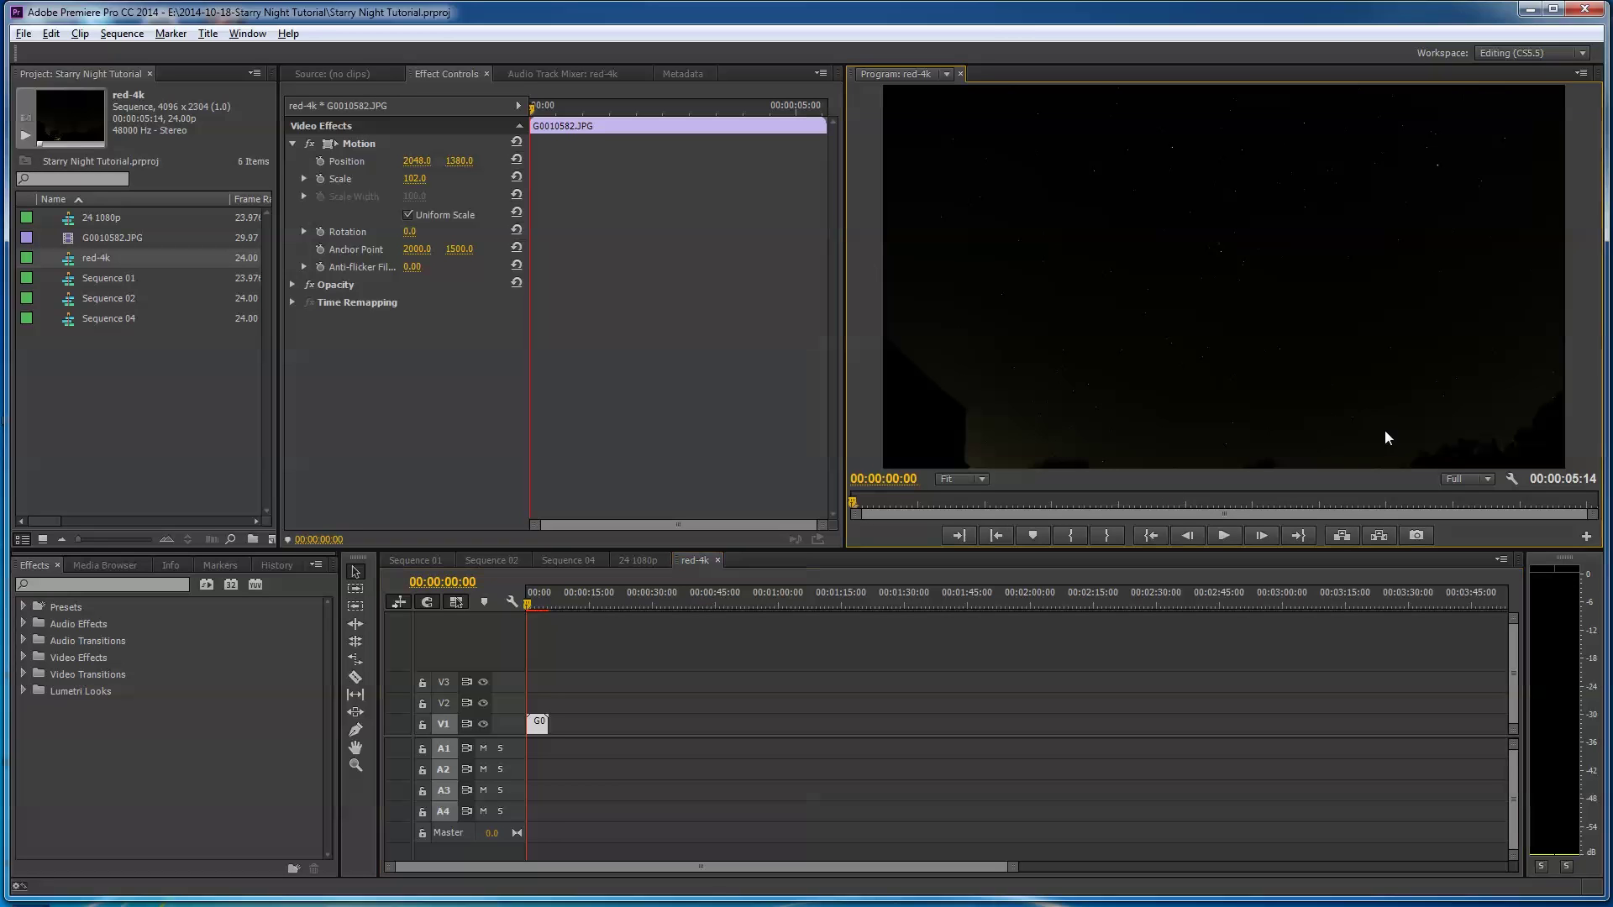
Play the red-4k time-lapse from the start in the full-window program view
key("grave")
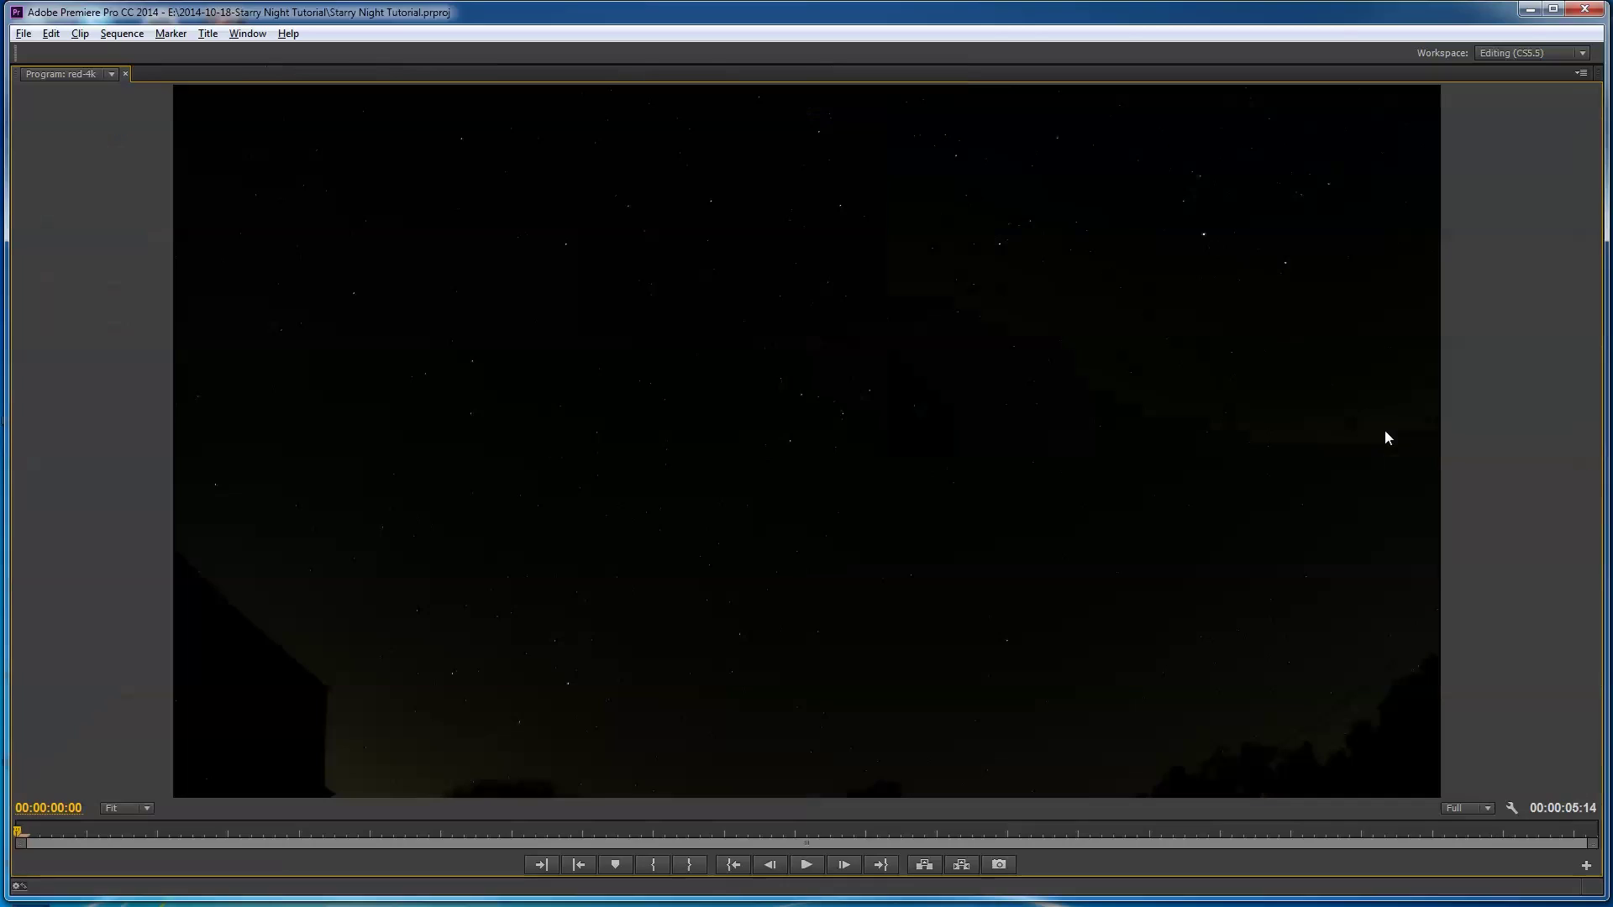
left_click(28, 833)
left_click_drag(139, 832, 724, 853)
left_click(810, 867)
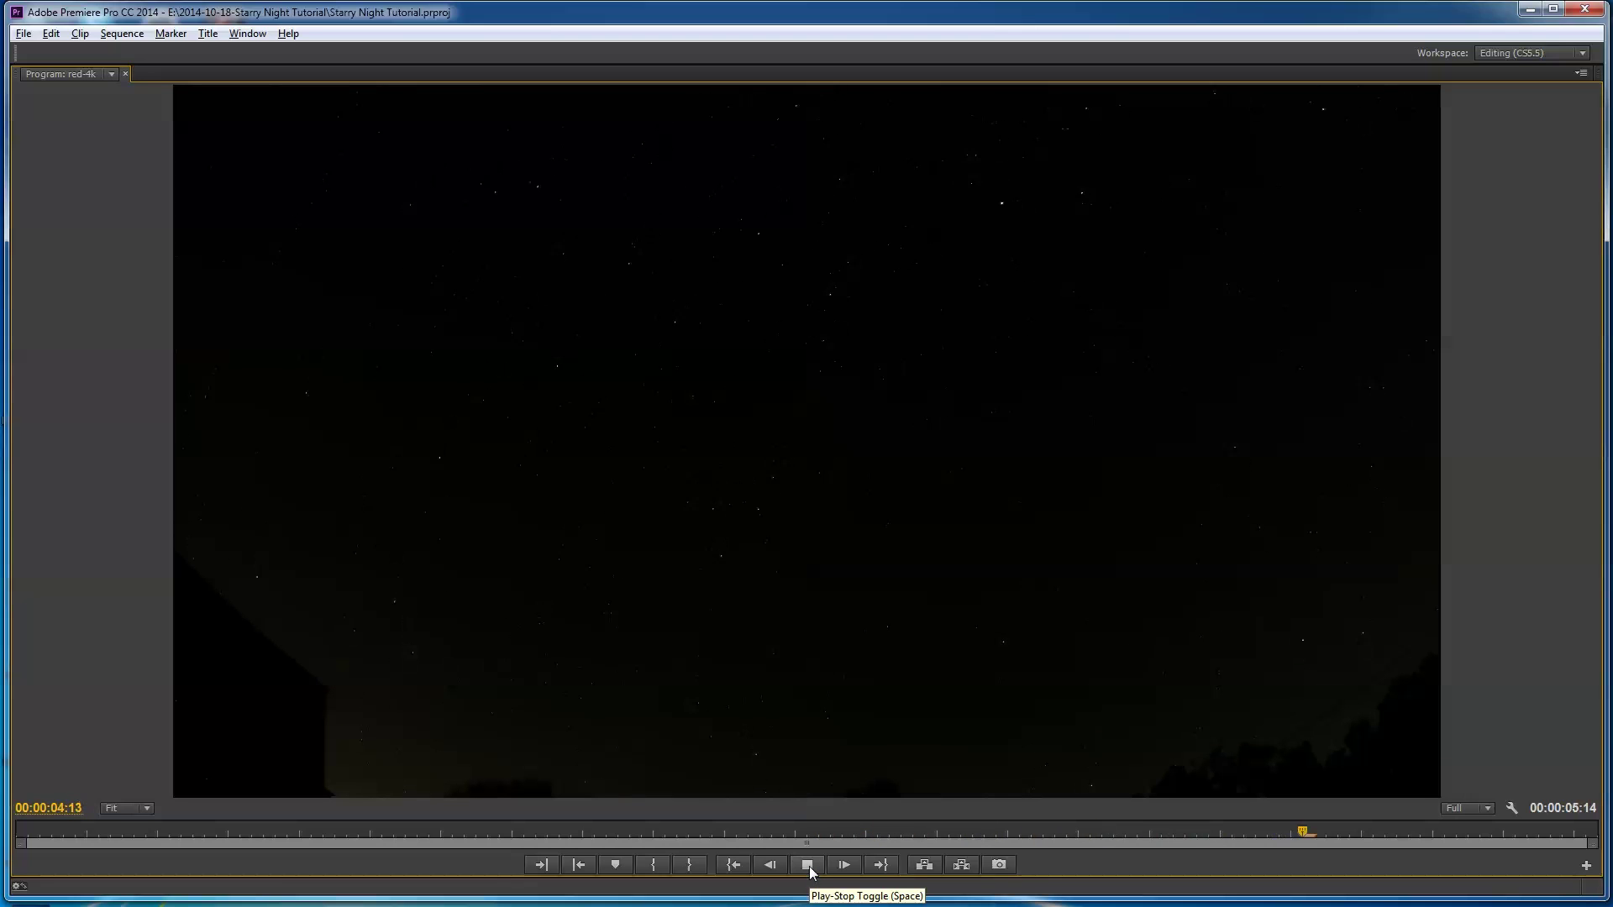
left_click(811, 868)
View the footage at 100%, scrub back near the start, and restore the workspace
left_click(146, 809)
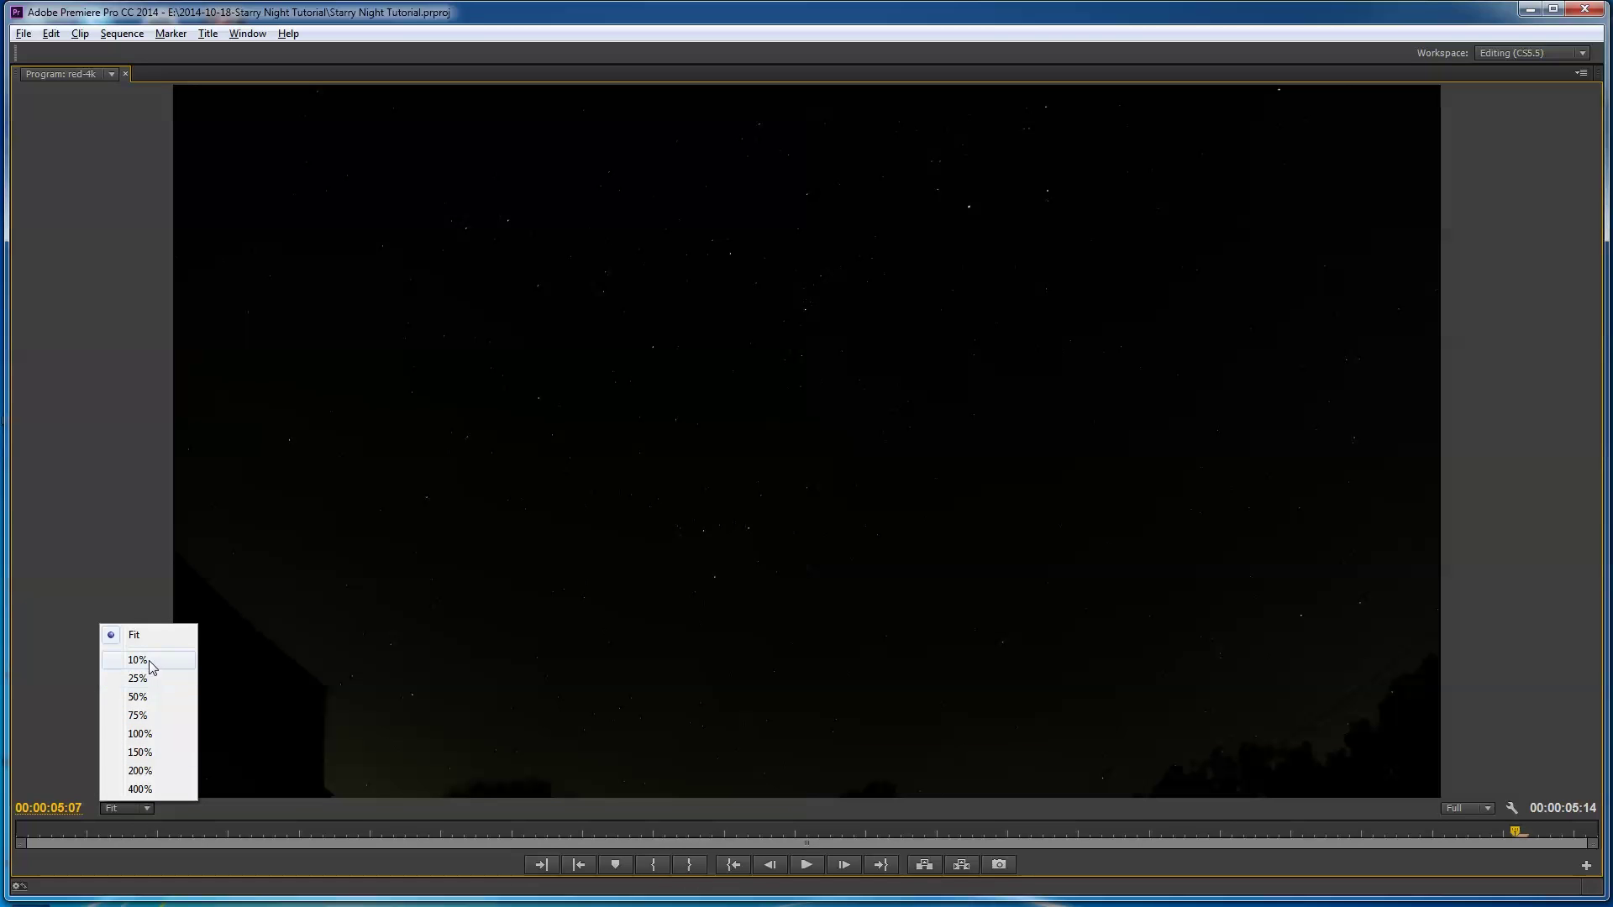
left_click(142, 735)
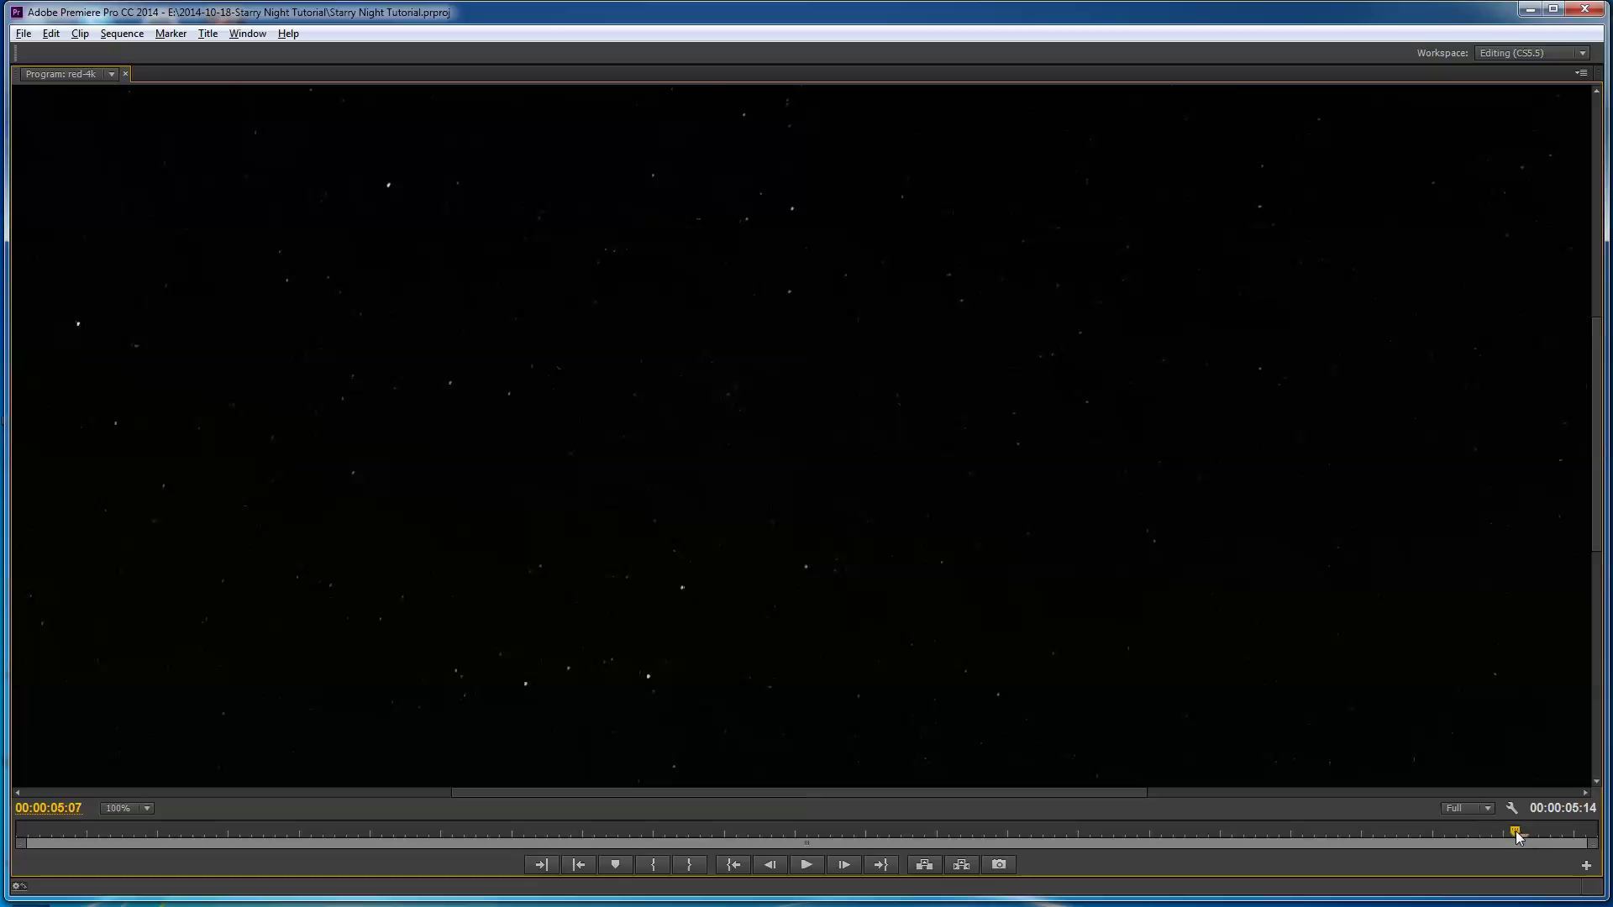
left_click_drag(1519, 837, 680, 798)
left_click_drag(587, 783, 310, 769)
left_click_drag(299, 836, 165, 827)
key("grave")
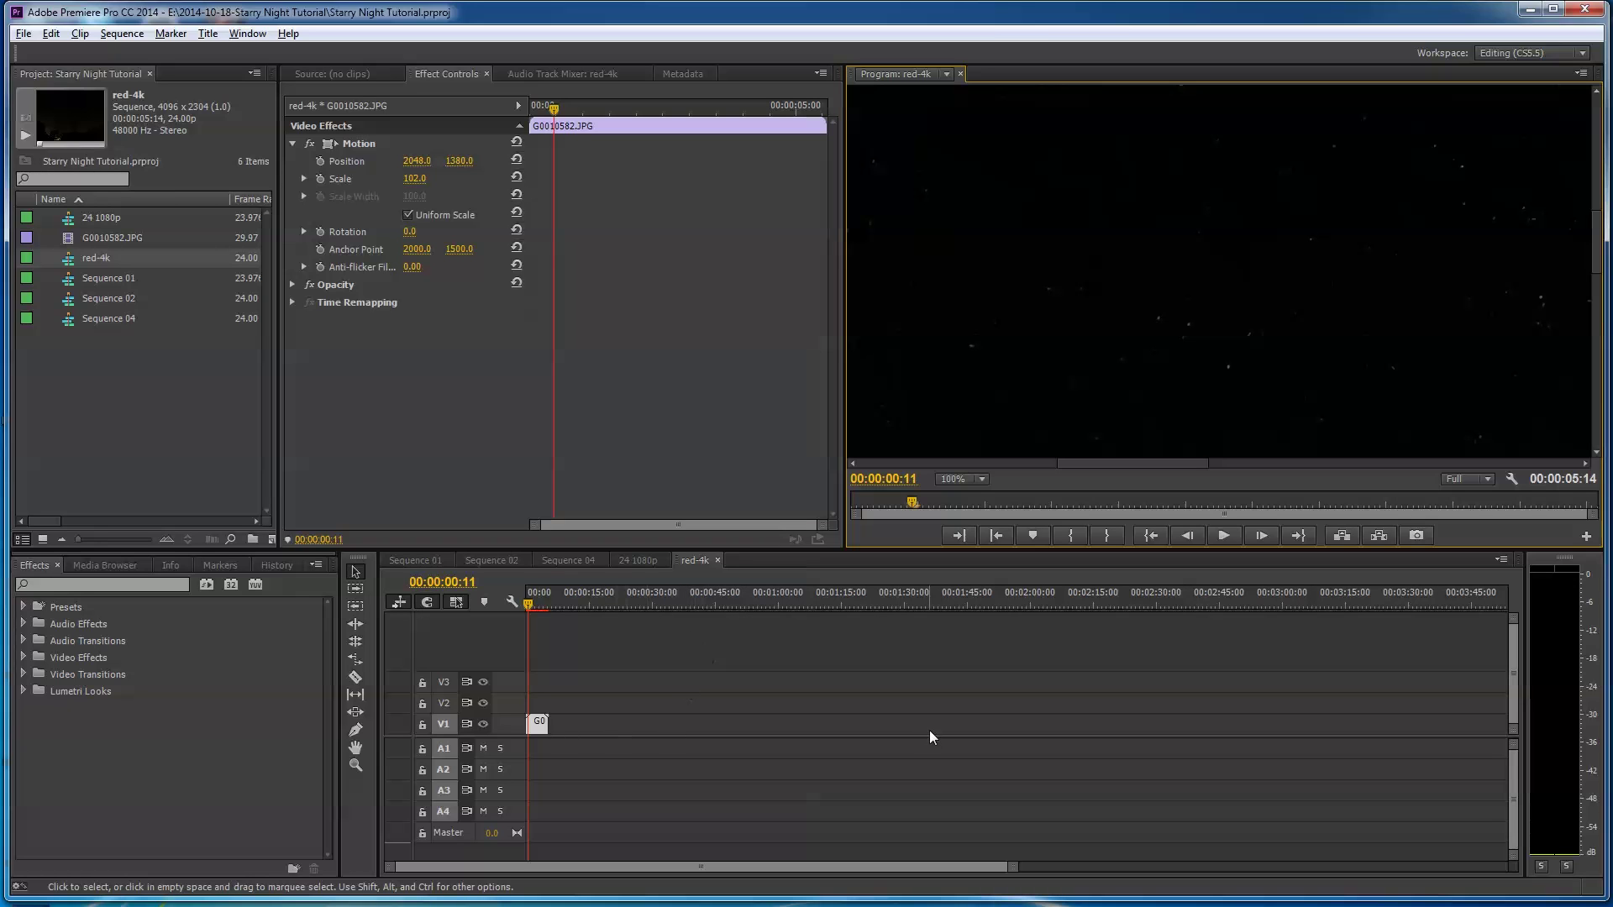
Add a new sequence using the RED 4K 16x9 24 preset, named 4-3
right_click(73, 356)
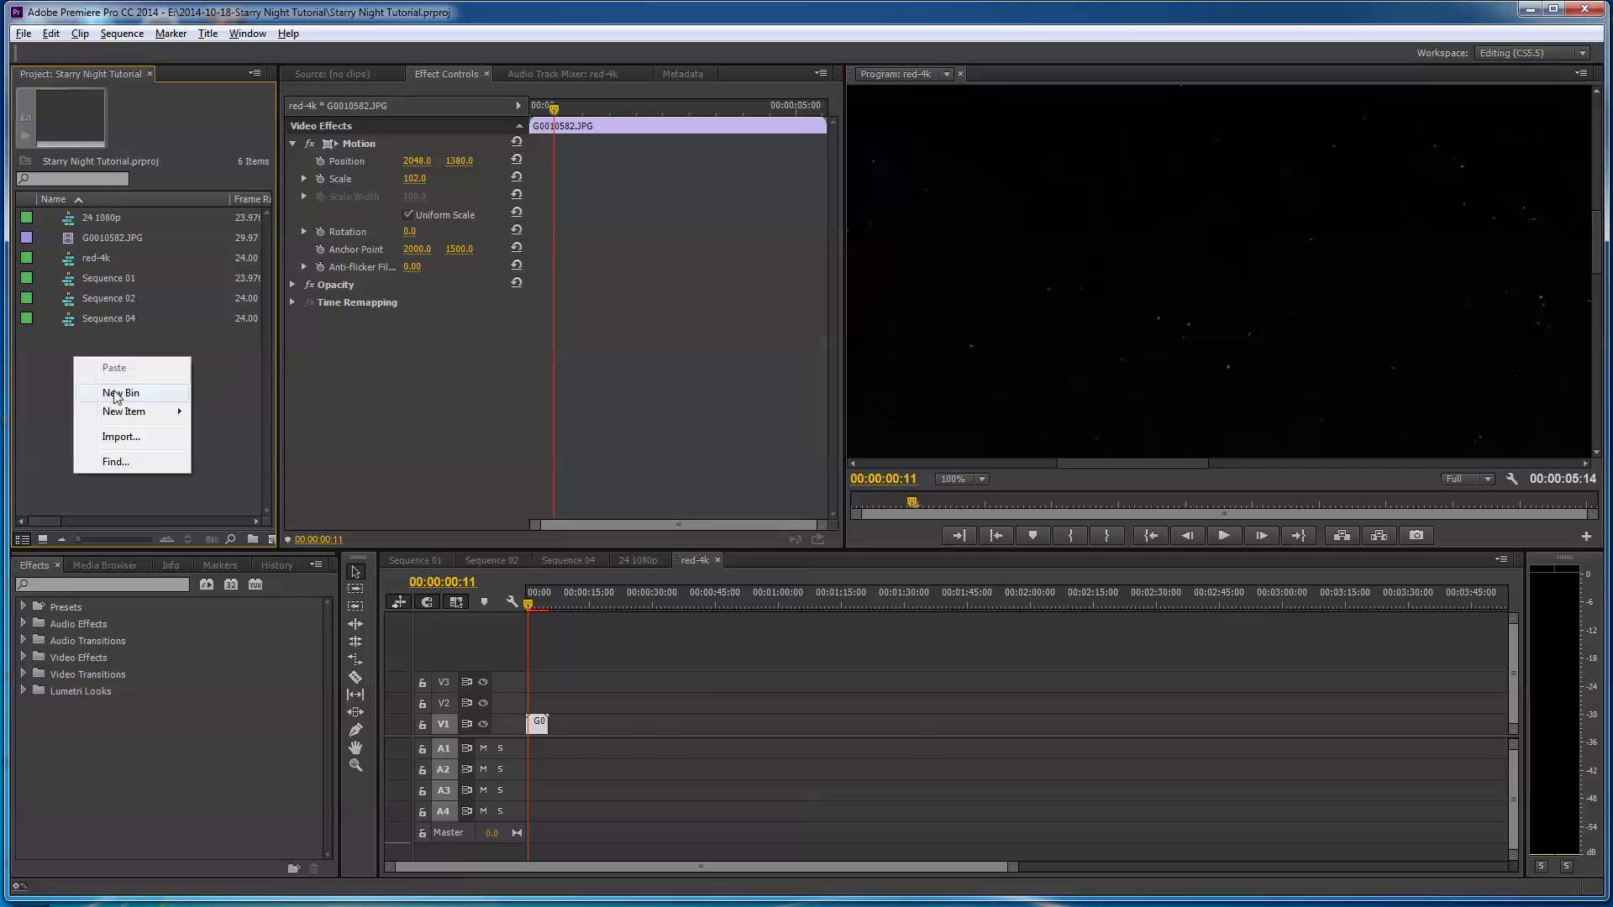
mouse_move(118, 412)
left_click(235, 412)
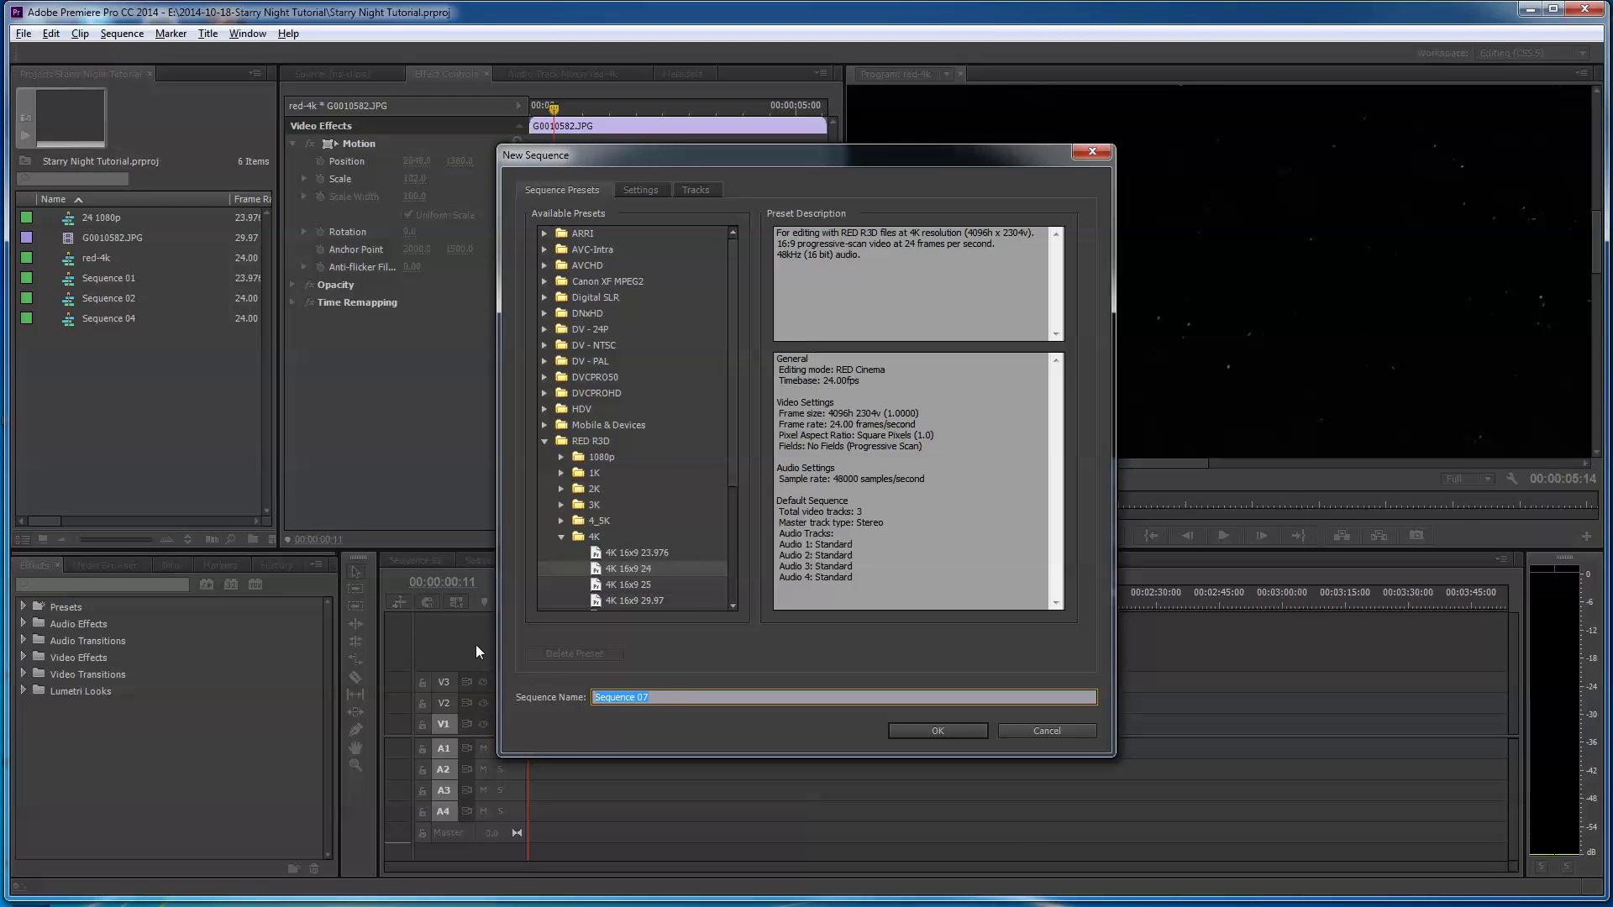
type("4-3")
left_click(937, 731)
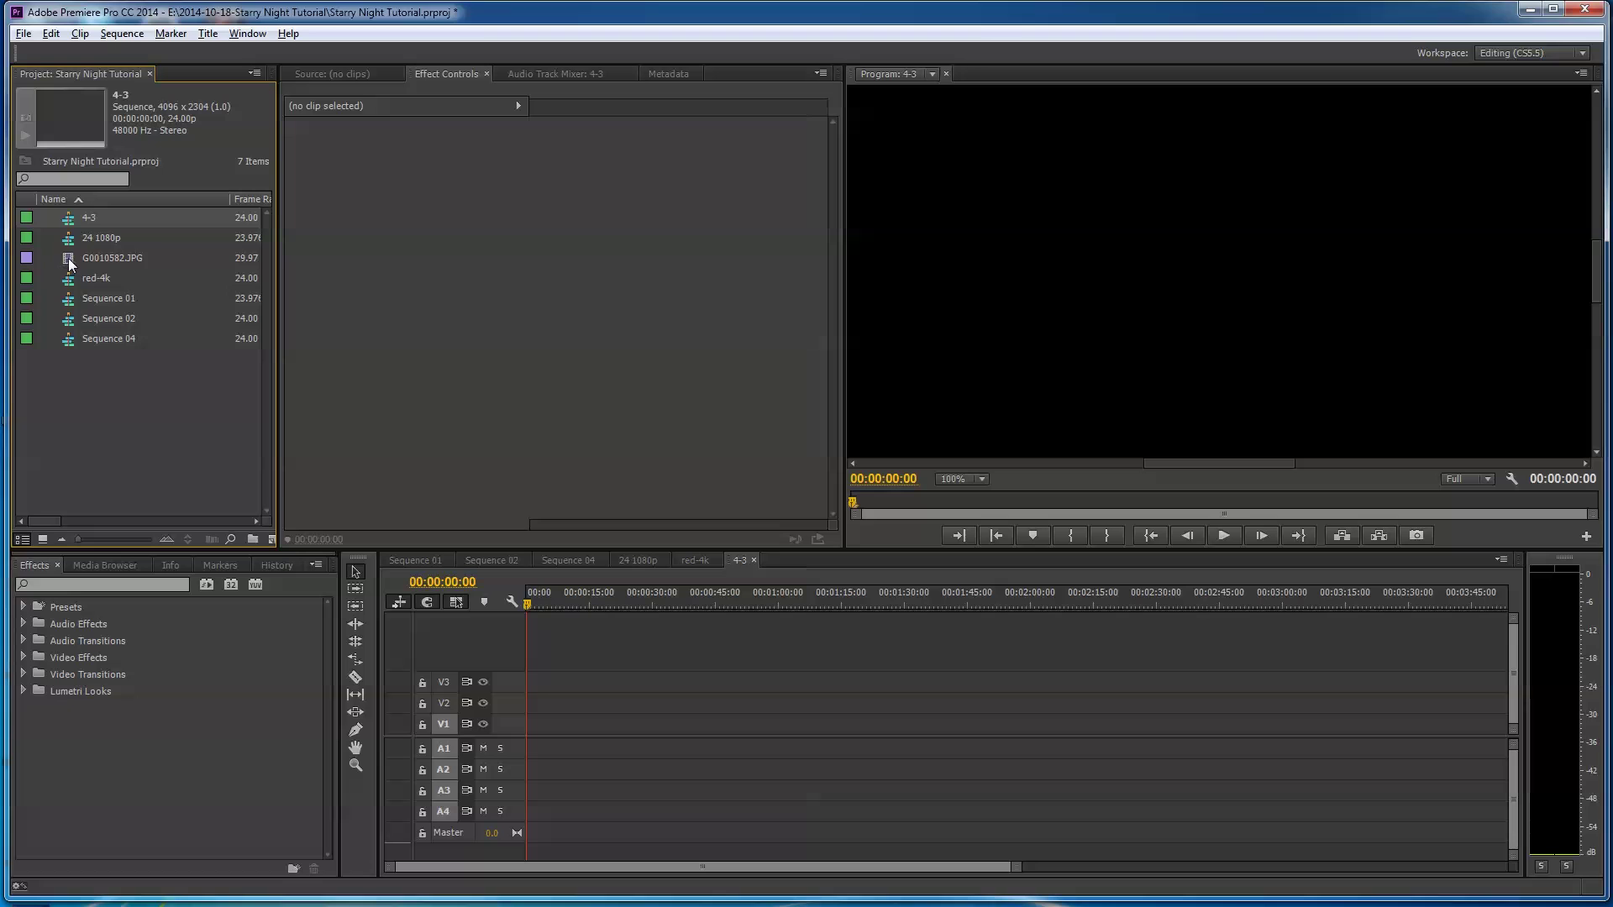
Put G0010582.JPG in 4-3, match sequence settings to the clip, and set zoom to Fit
left_click_drag(70, 262, 531, 723)
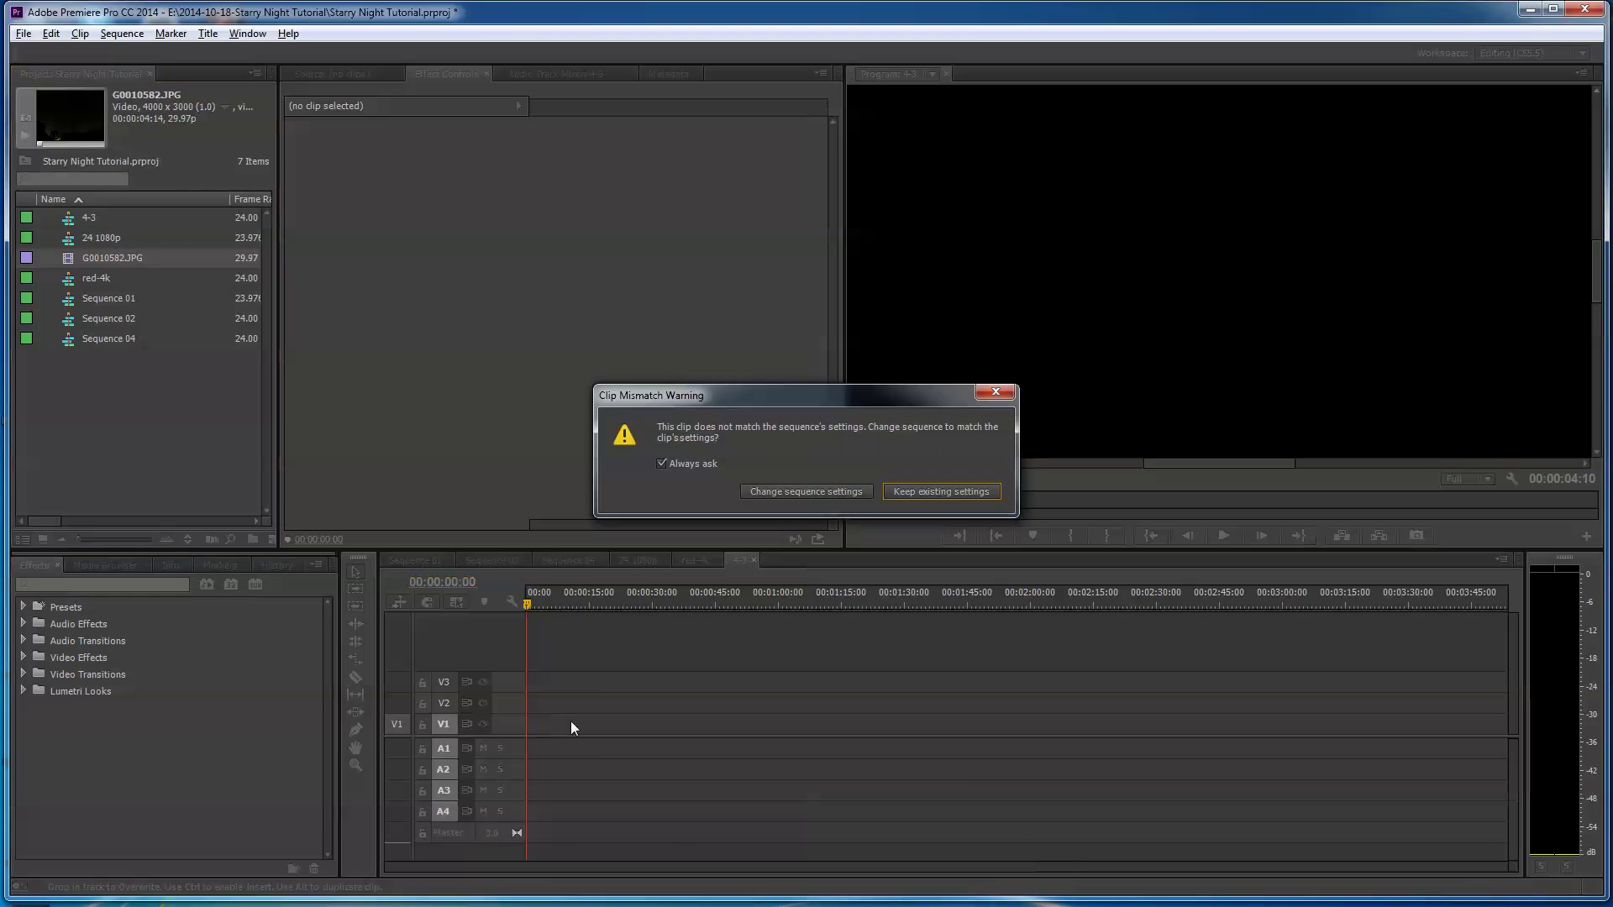
left_click(805, 492)
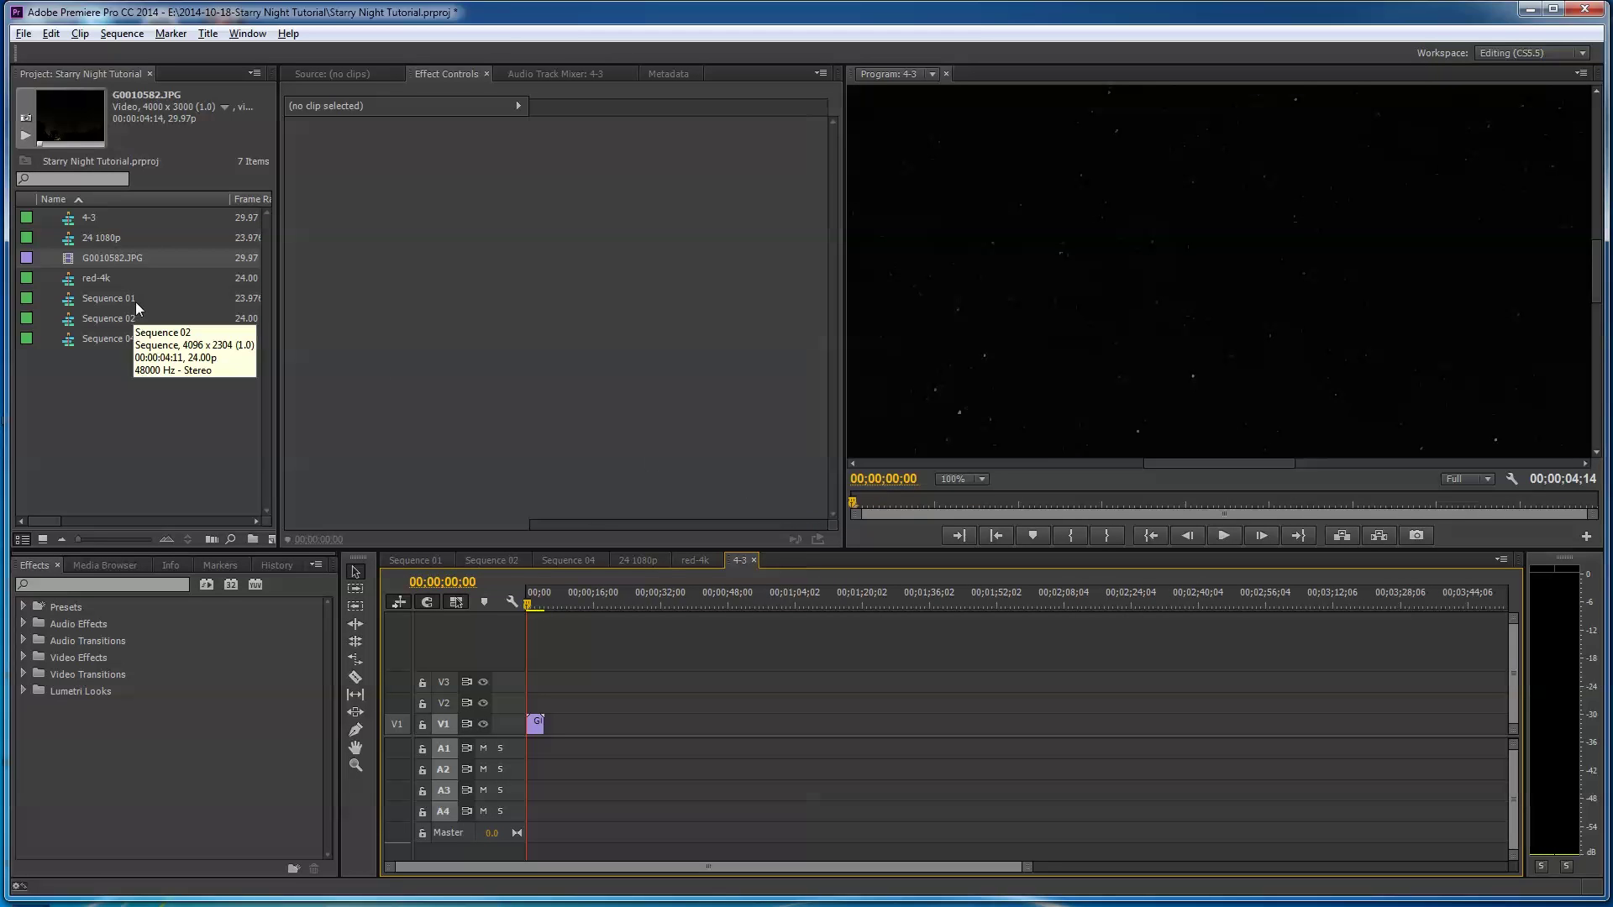
left_click(84, 219)
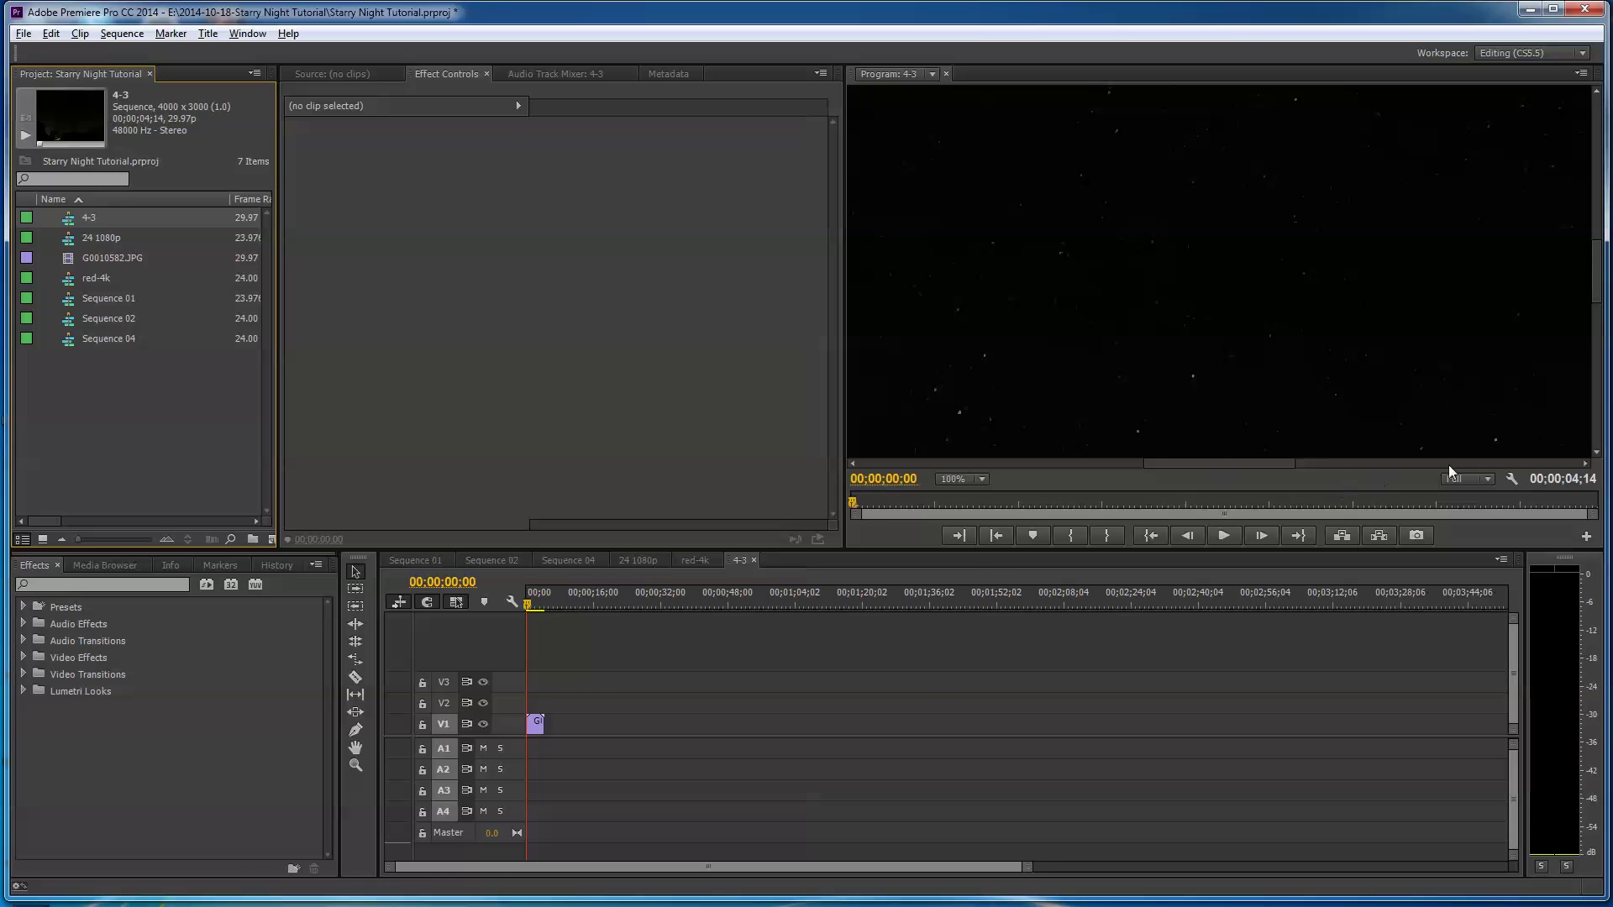
left_click(980, 479)
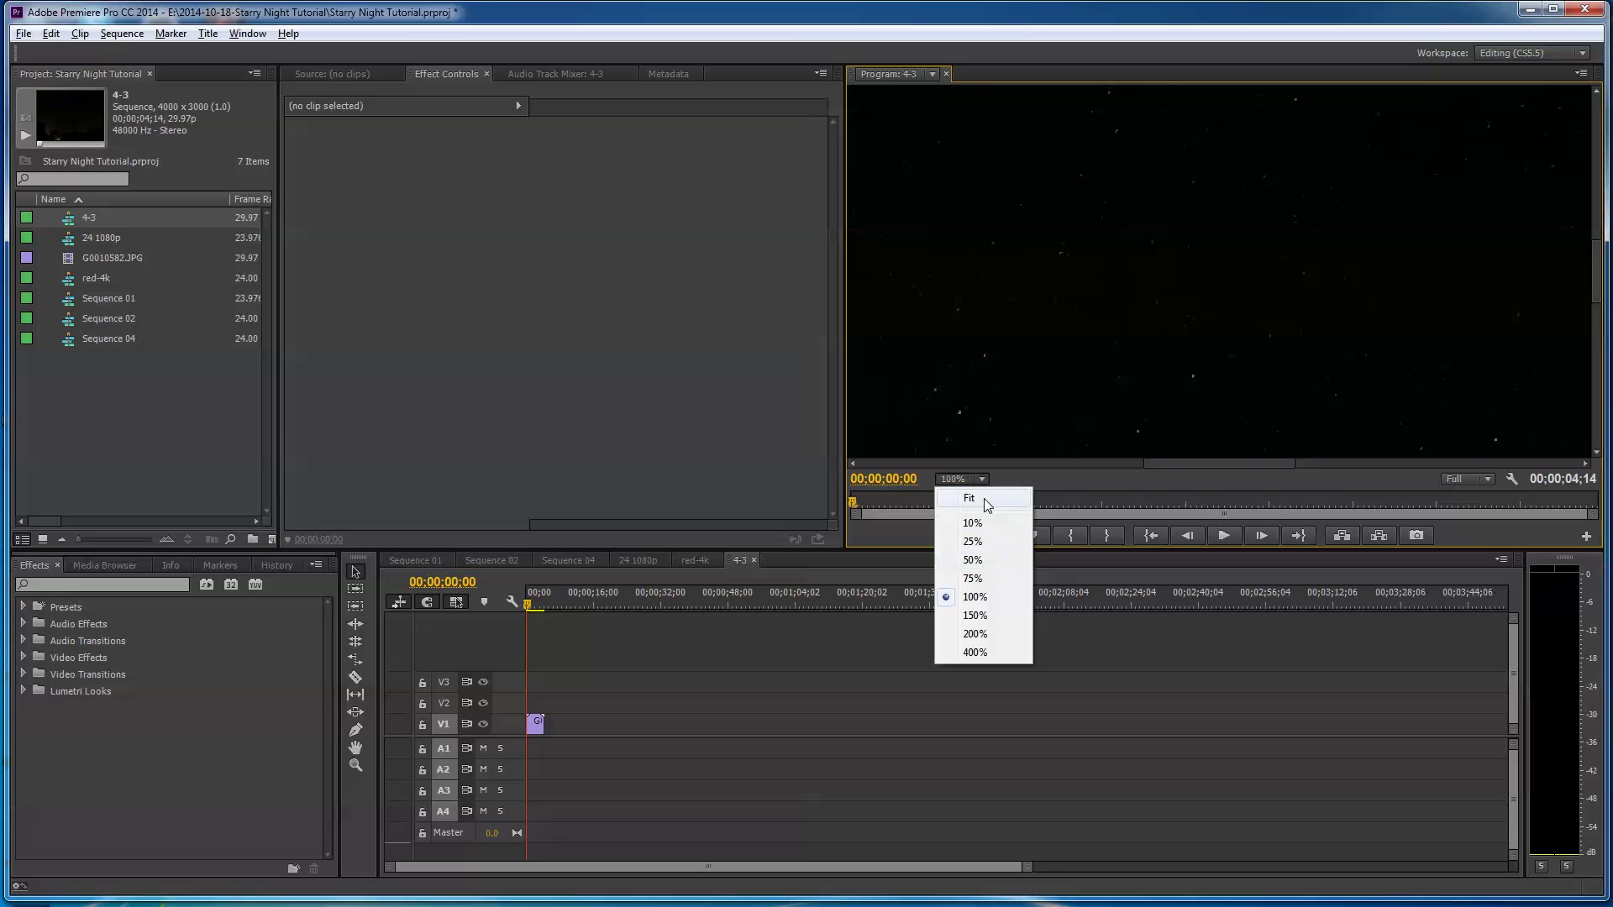
left_click(970, 499)
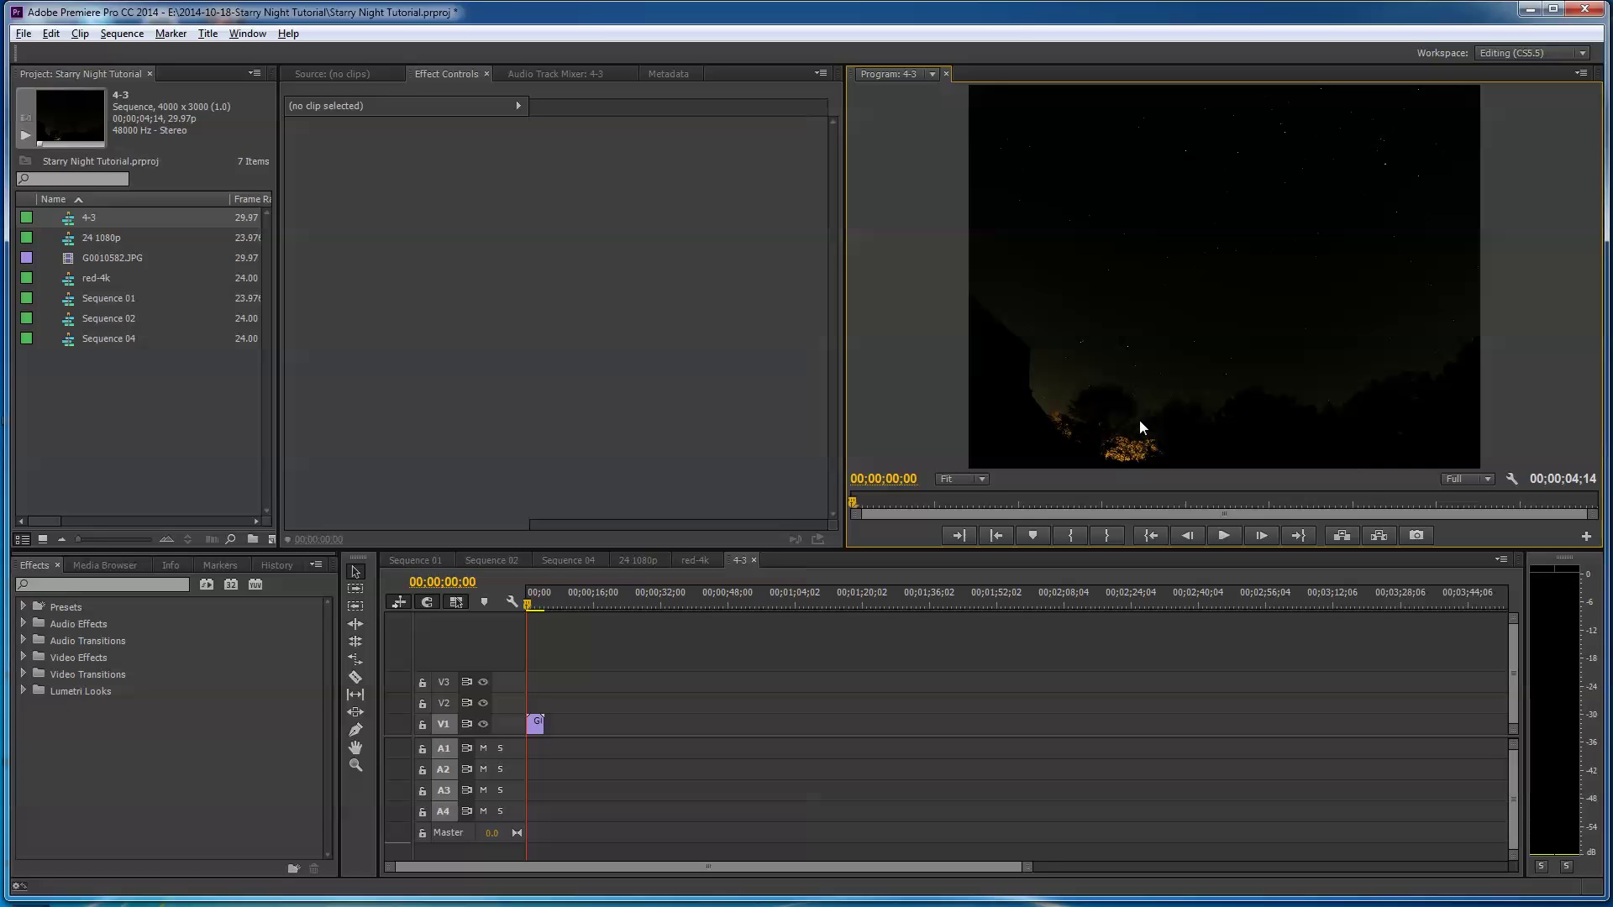
Play the 4:3 time-lapse full-window, then scrub back to about one second
key("grave")
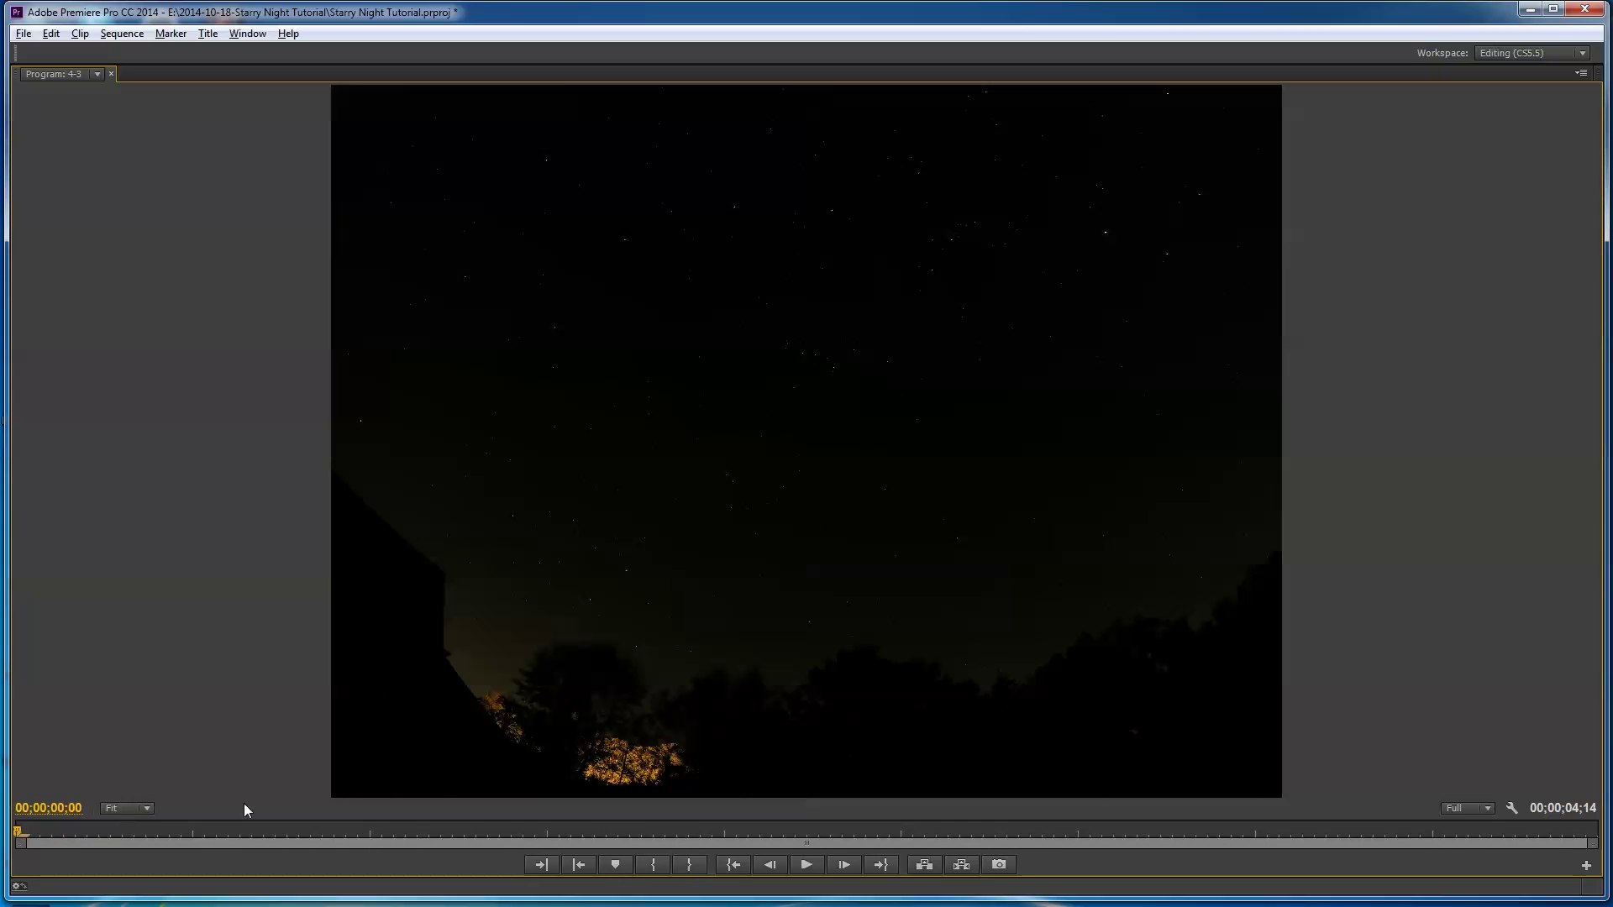
left_click(808, 865)
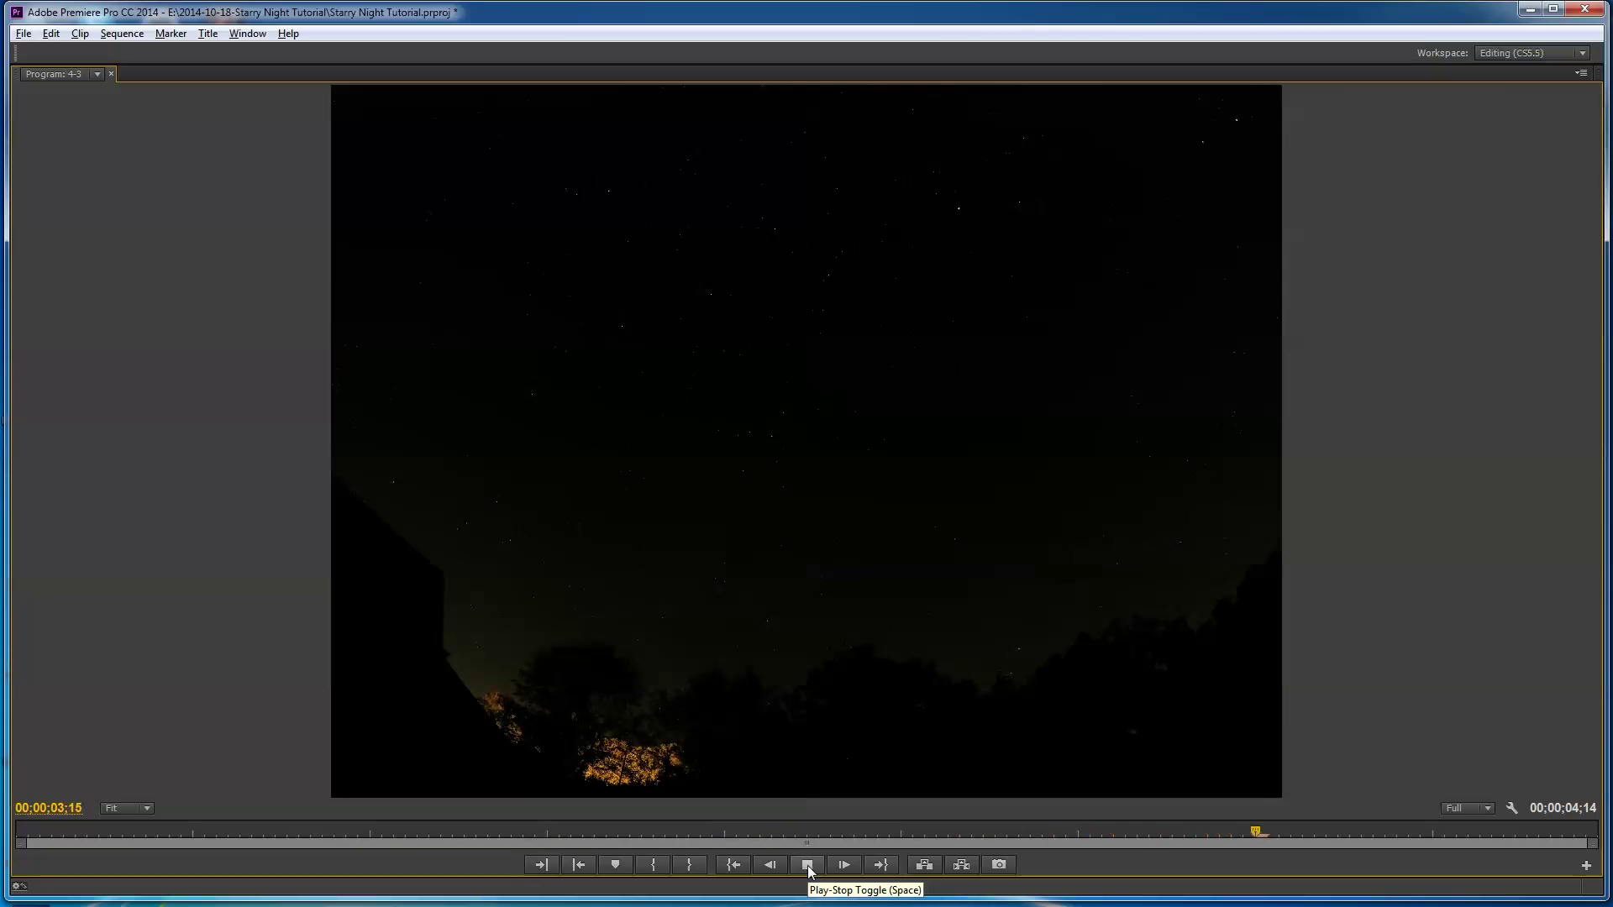
left_click(808, 866)
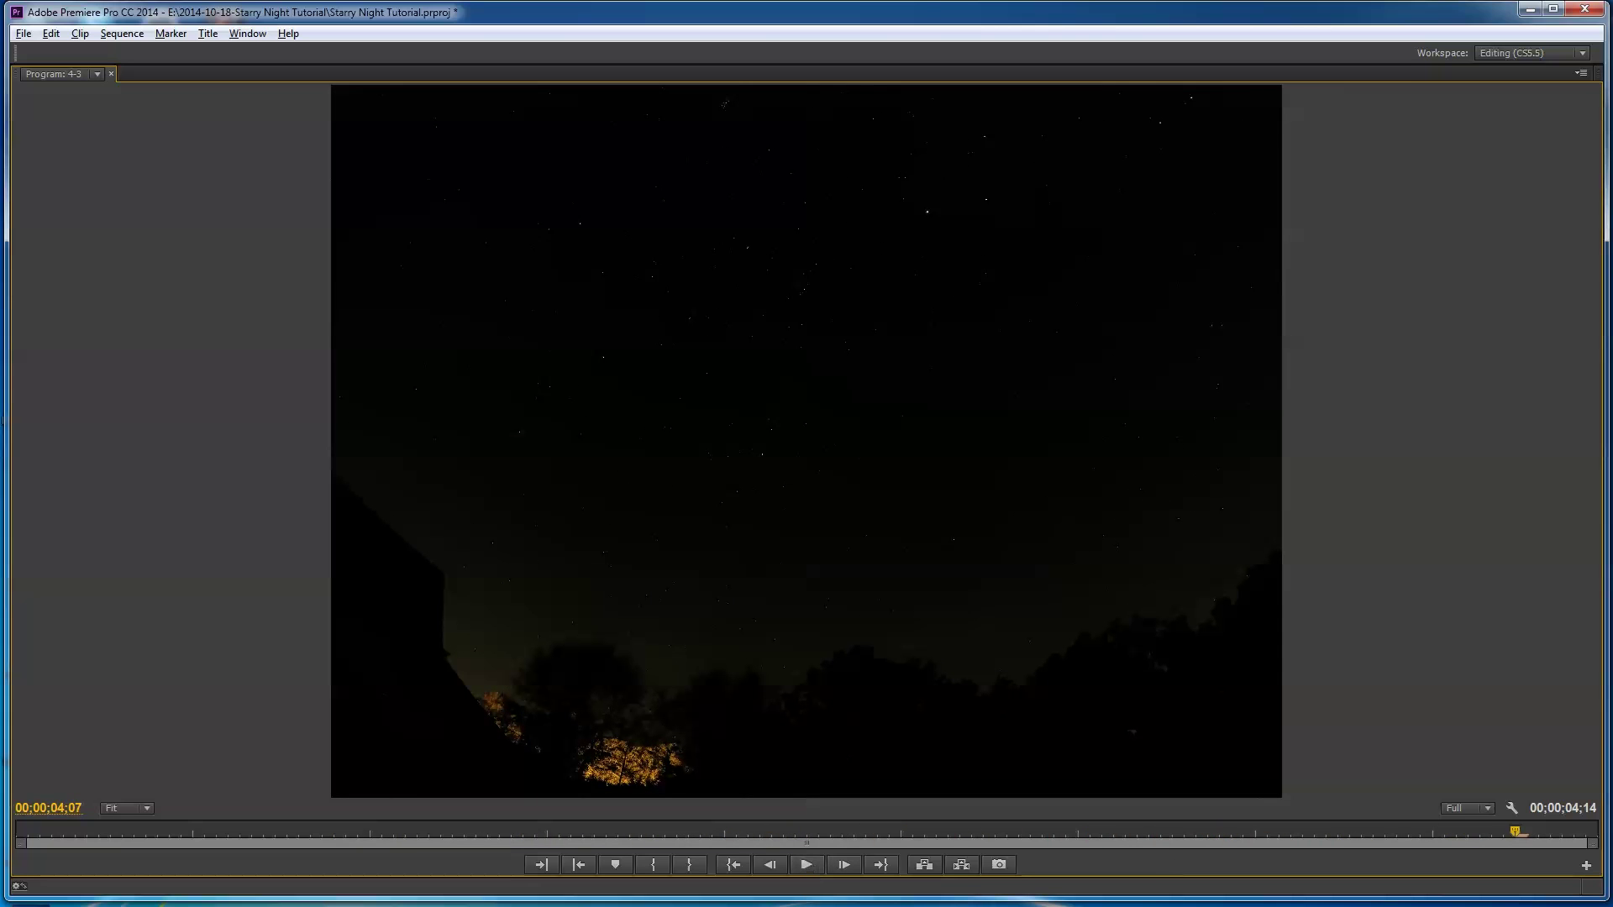
left_click_drag(1517, 832, 669, 851)
left_click_drag(395, 873, 694, 894)
left_click_drag(701, 832, 359, 832)
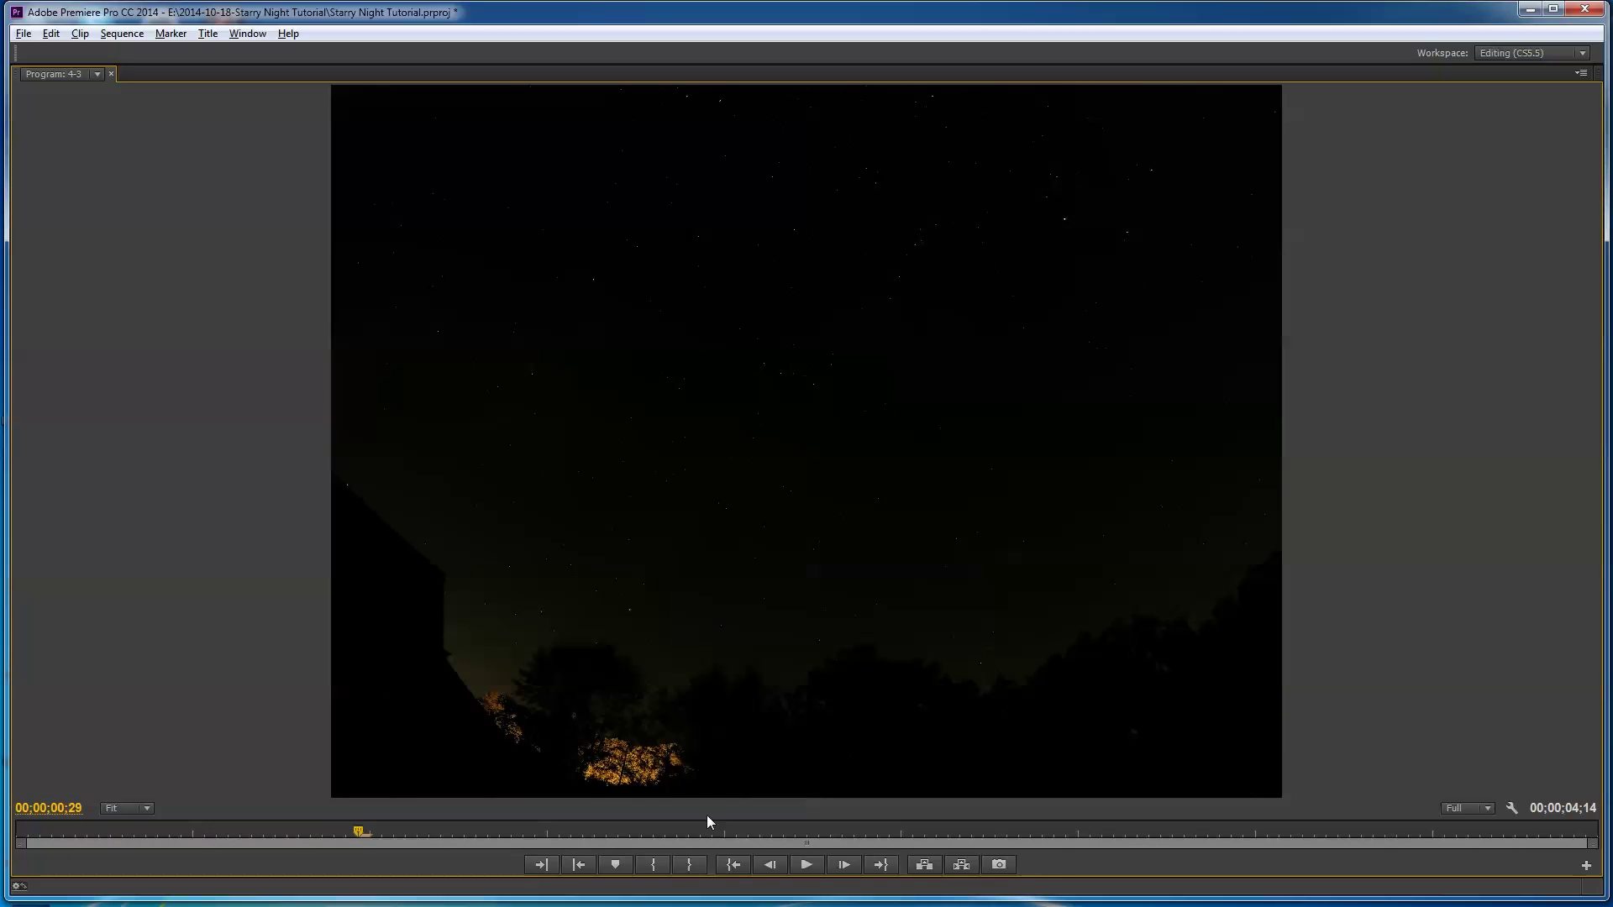